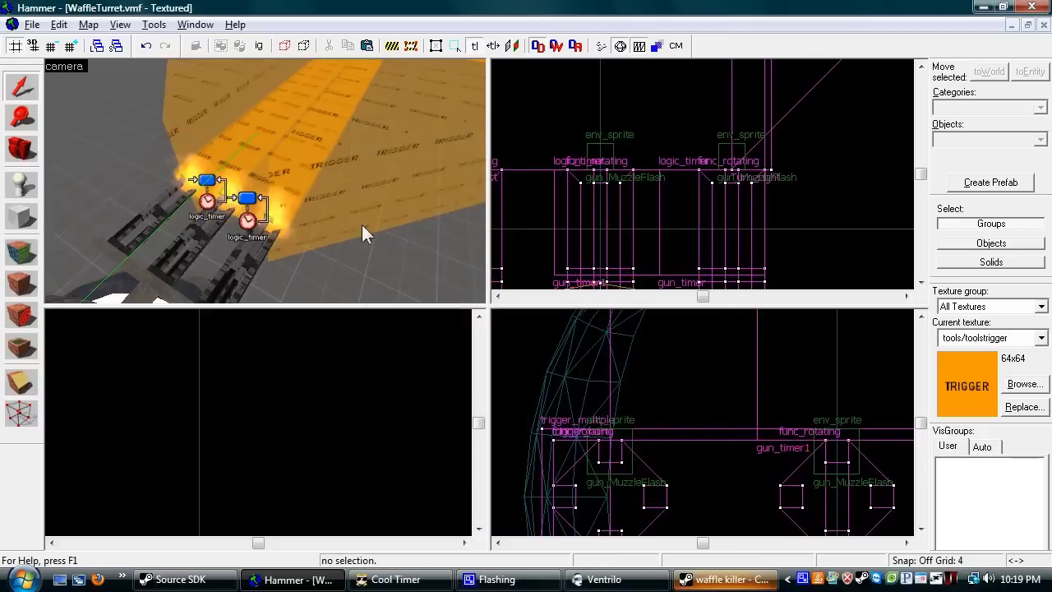
Place a new point entity beside the turret's gun barrels in the 3D view
key("z")
key("w")
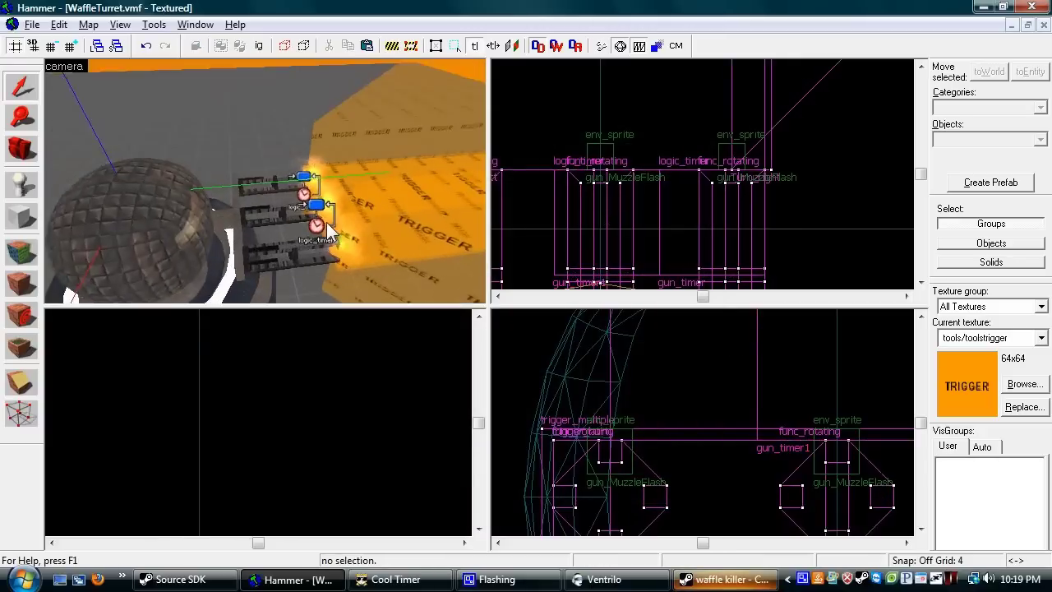
key("s")
key("z")
left_click(19, 189)
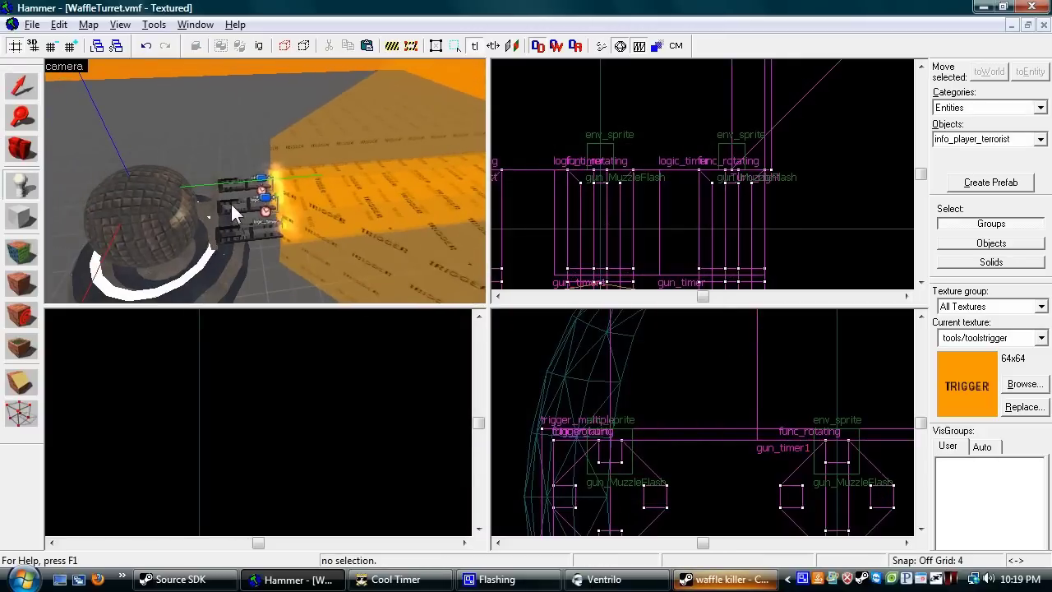
left_click(217, 203)
Choose env_shooter as the class of the newly placed entity in its object properties
key("alt+Return")
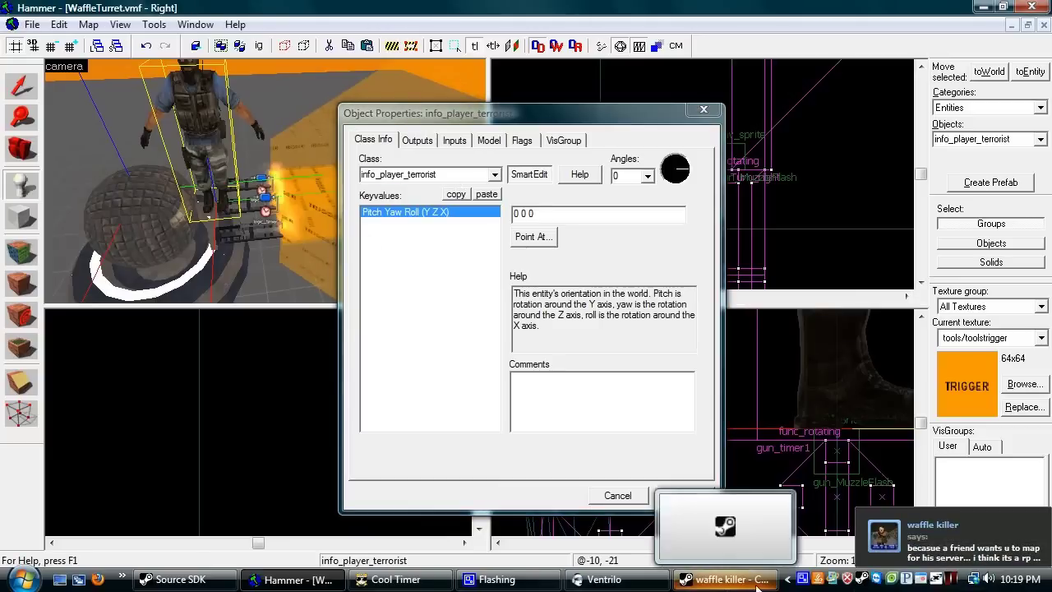
left_click(465, 174)
type("e")
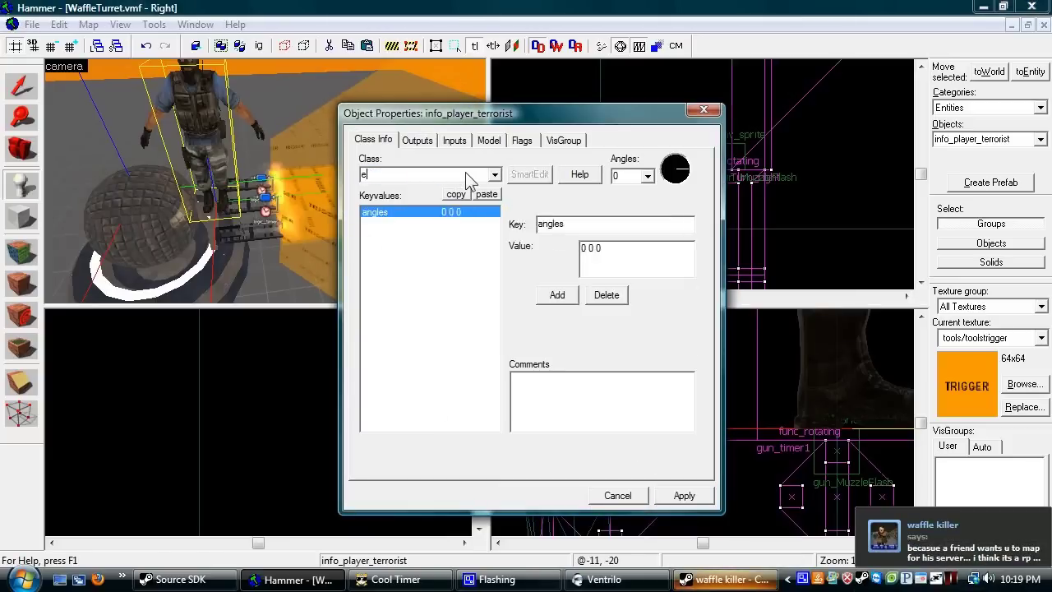
type("nv_shooter")
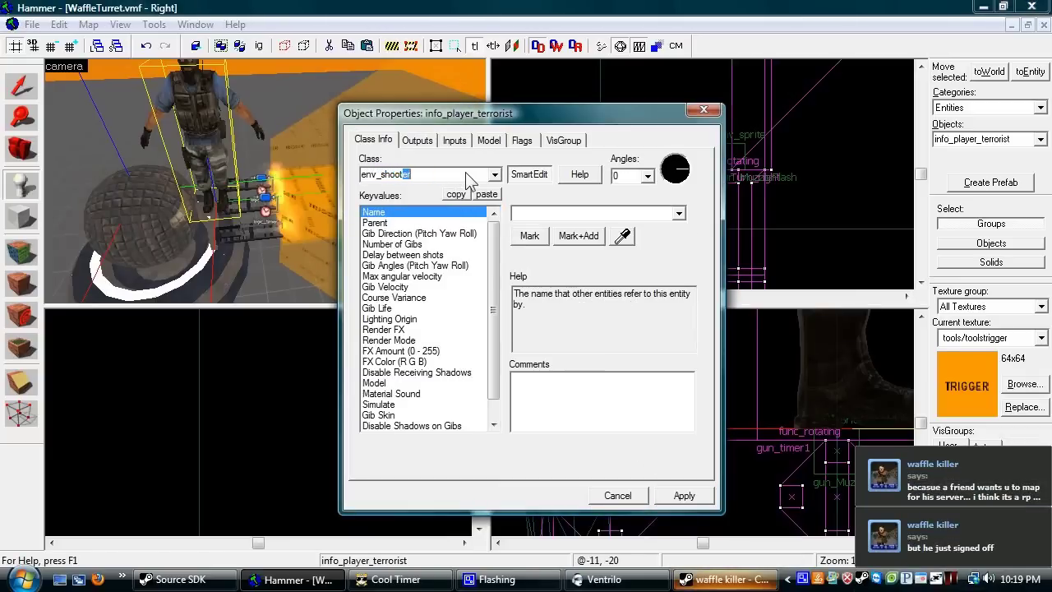
Open the Steam Friends window, close Ventrilo, and set the Friends status to Offline
right_click(870, 580)
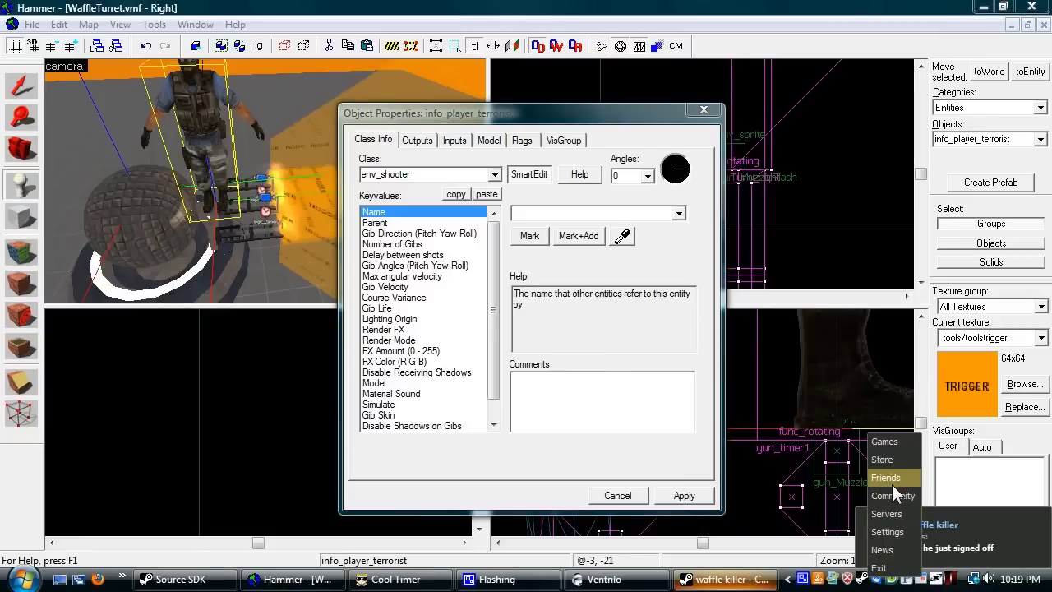
left_click(892, 481)
right_click(575, 579)
left_click(633, 559)
left_click(867, 27)
left_click(886, 100)
left_click(698, 10)
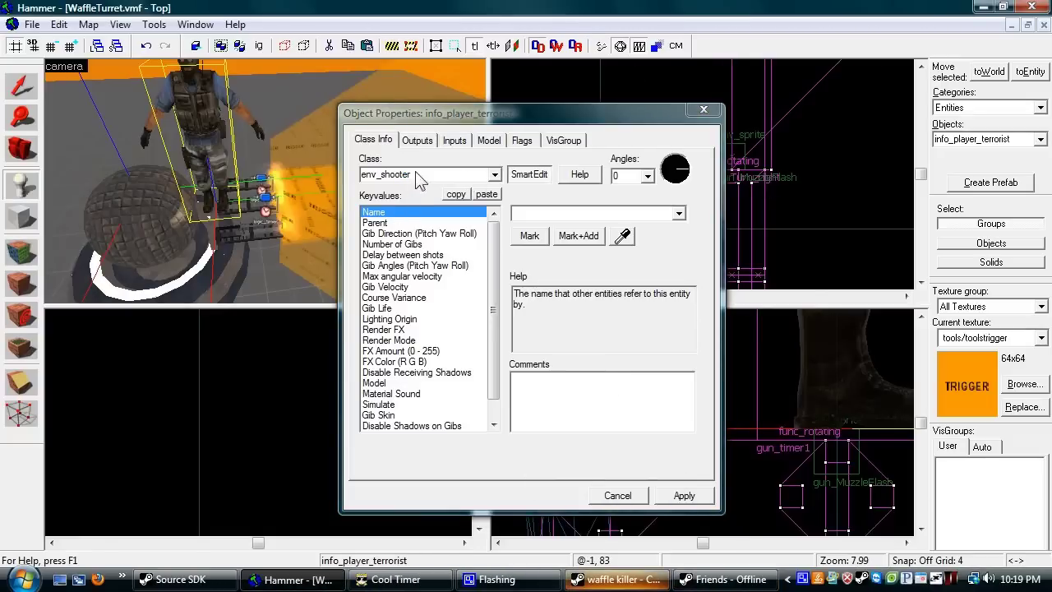
Apply the env_shooter class to the placed entity and name it gun_shooter
left_click(684, 495)
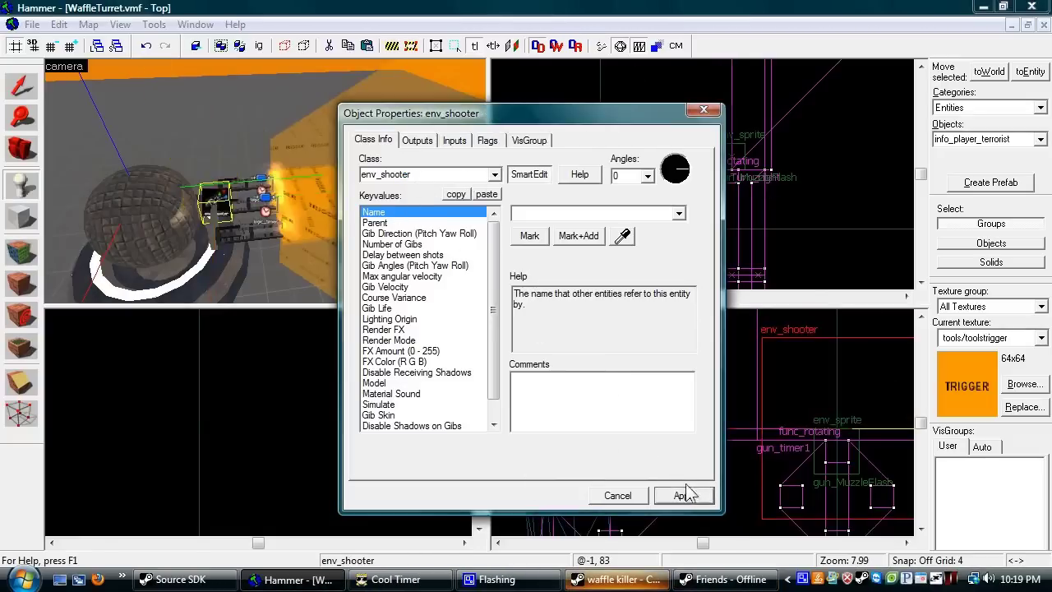
left_click(553, 214)
type("gun_sho")
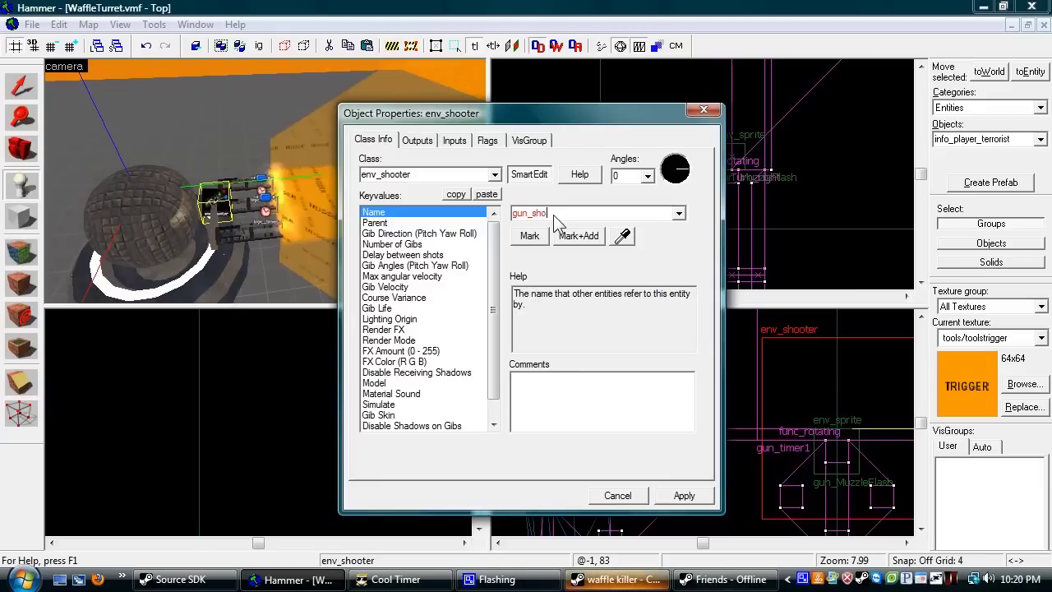
type("oter")
left_click(683, 495)
Reselect the gun_shooter entity, set its parent to gun_base, and close its properties
left_click(233, 231)
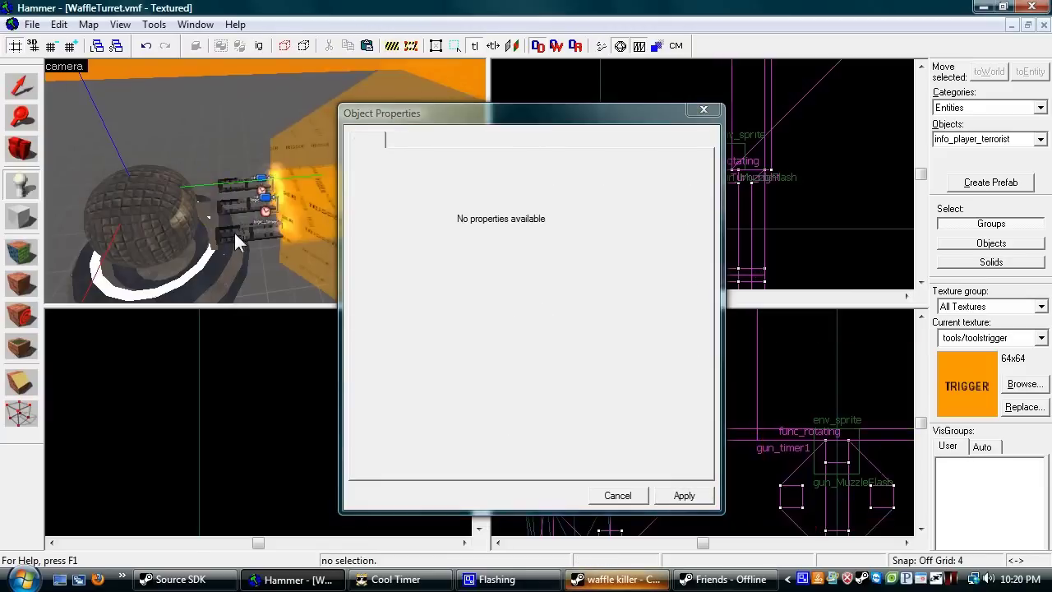
left_click(219, 230)
left_click(374, 223)
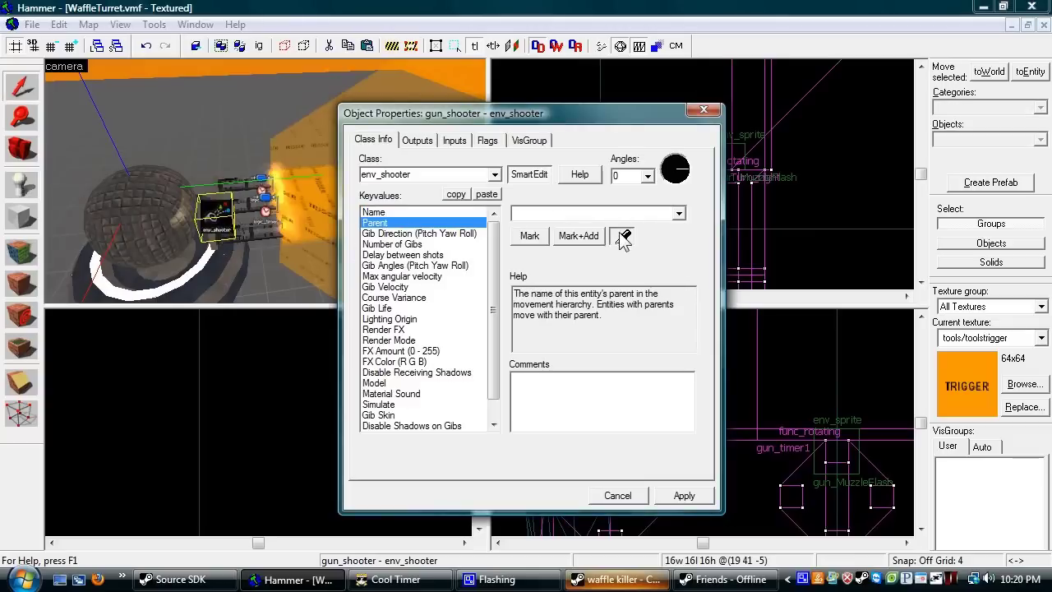
scroll(263, 194, "up", 3)
left_click(734, 441)
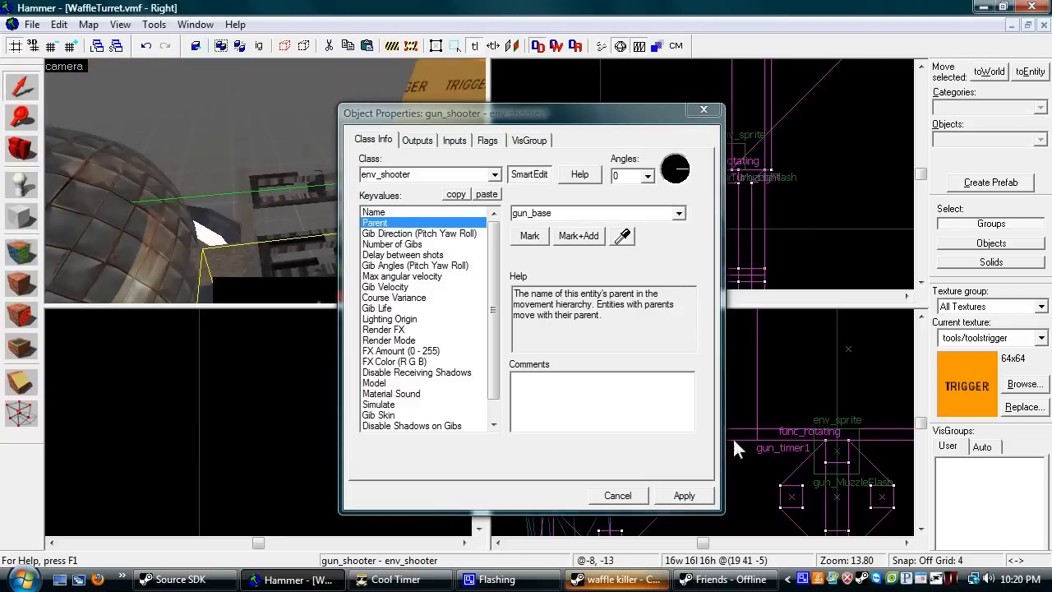
left_click(687, 501)
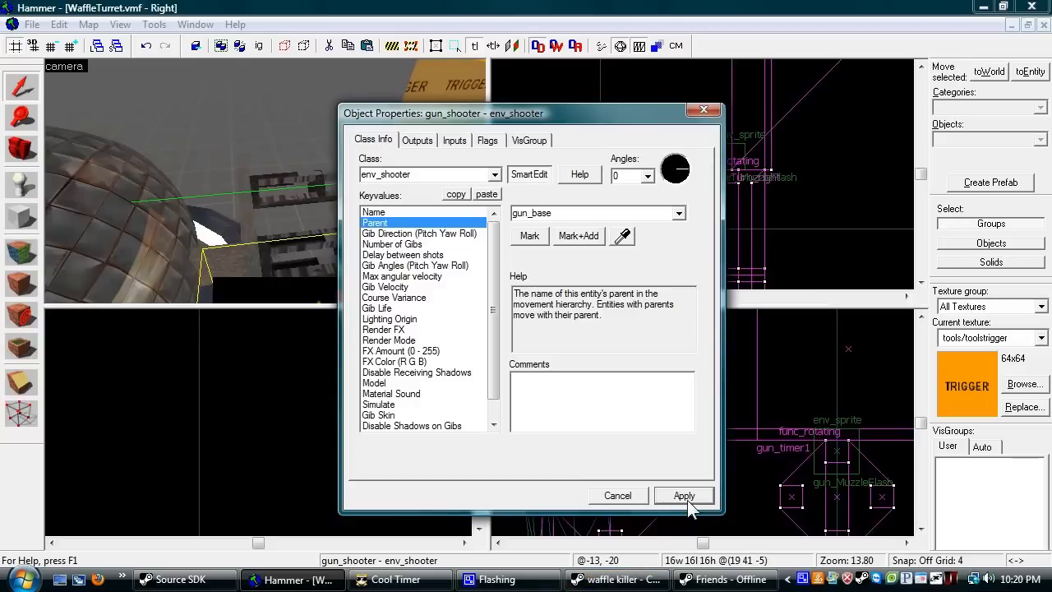
left_click(617, 496)
Move the gun_shooter entity beside the outer gun barrel at barrel height, to about (33, 44, -18)
key("ctrl+shift+e")
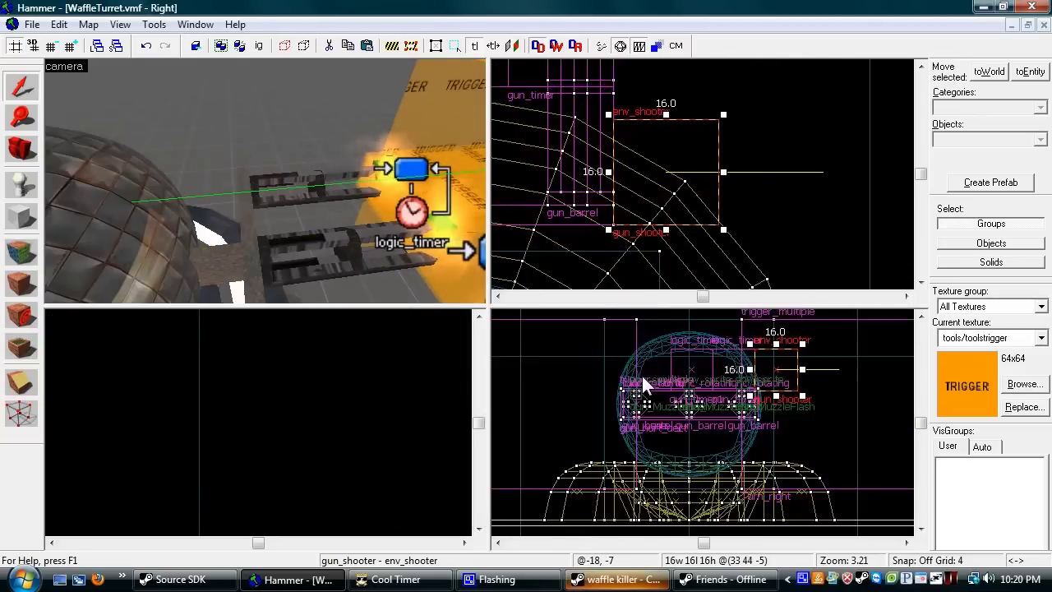
left_click(815, 441)
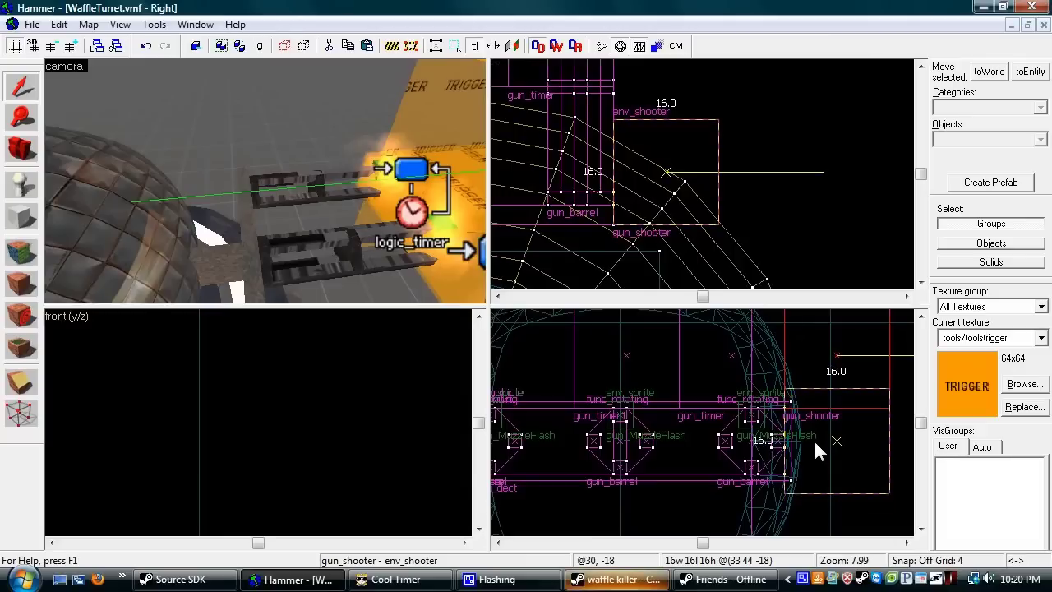
key("ctrl+shift+e")
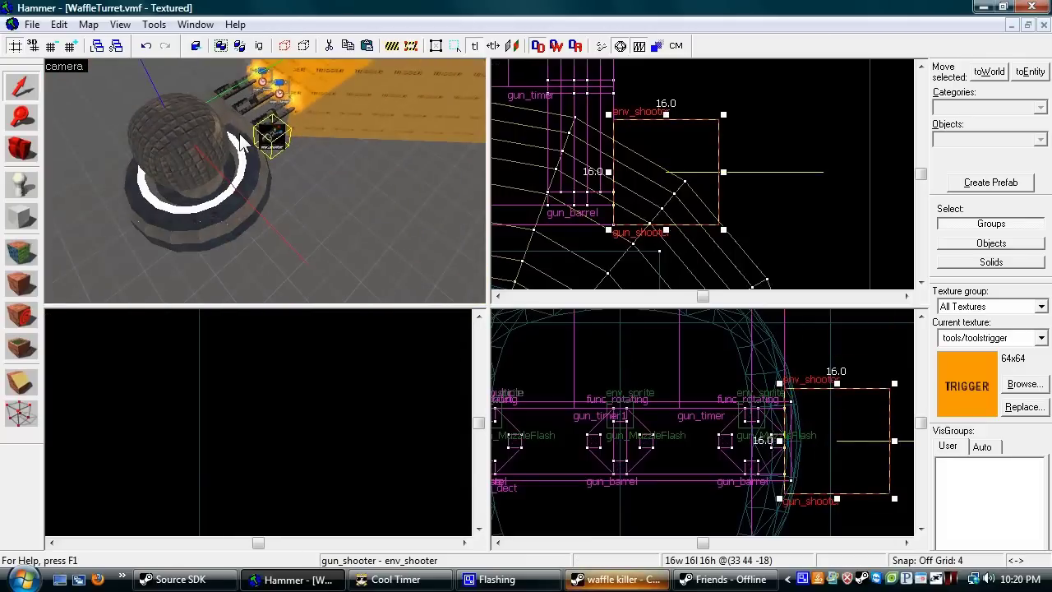
Set gun_shooter's number of gibs to 1 and its gib velocity to 600
key("alt+Return")
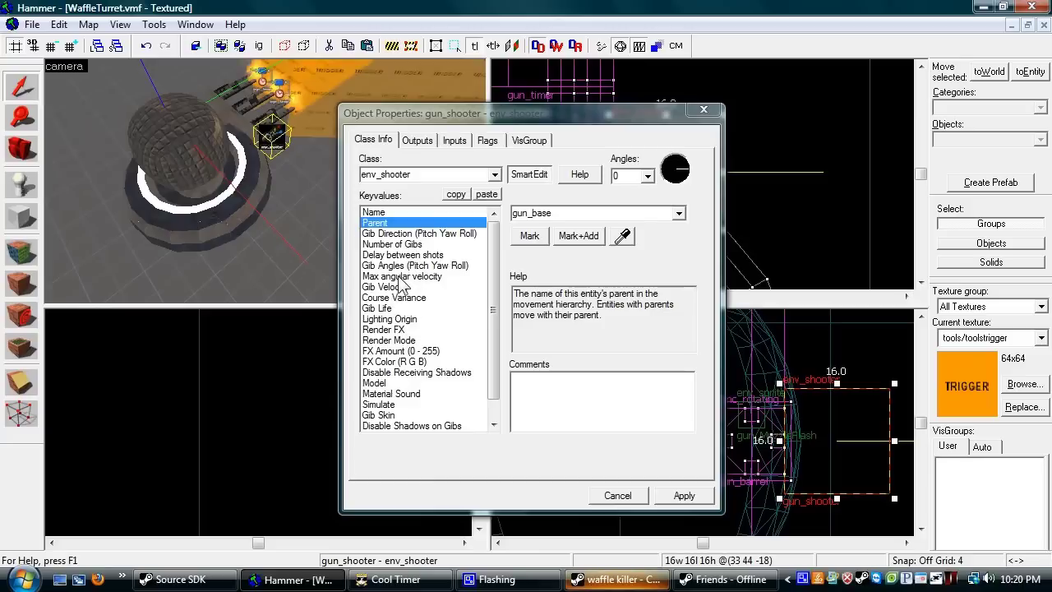
left_click(393, 244)
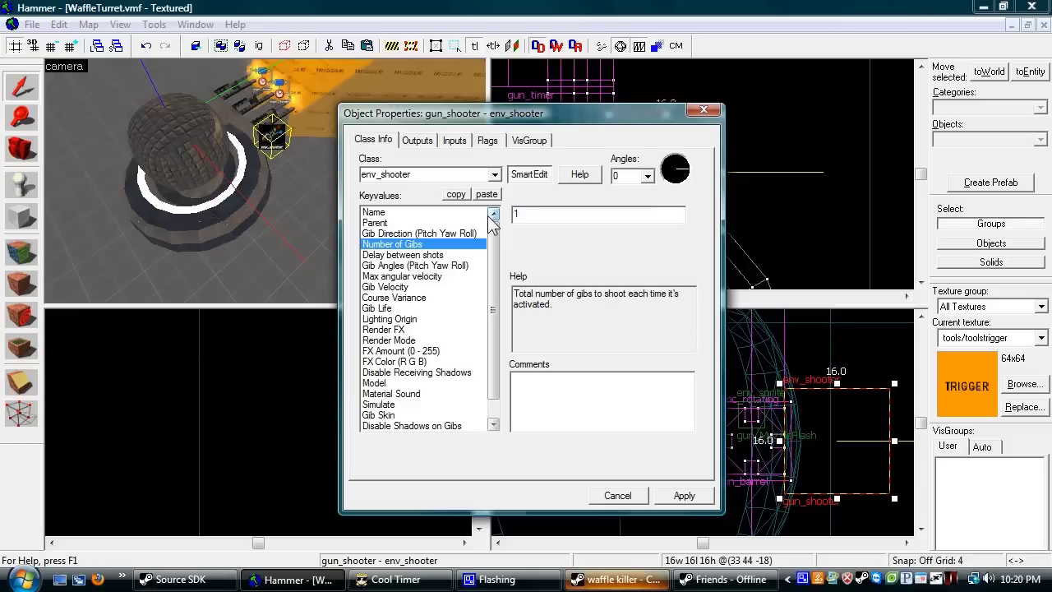
left_click(400, 256)
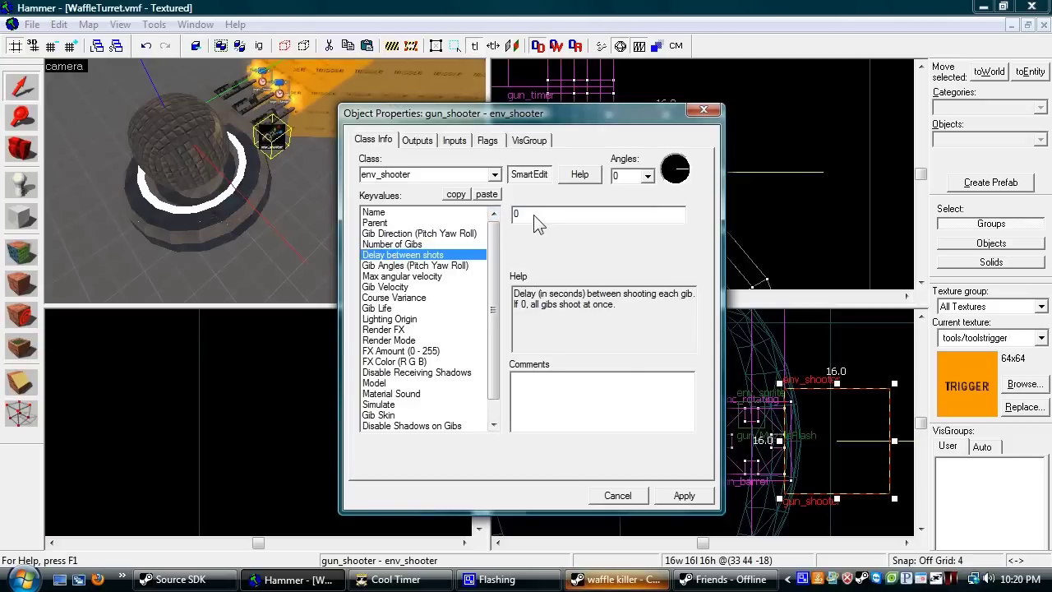
left_click(386, 287)
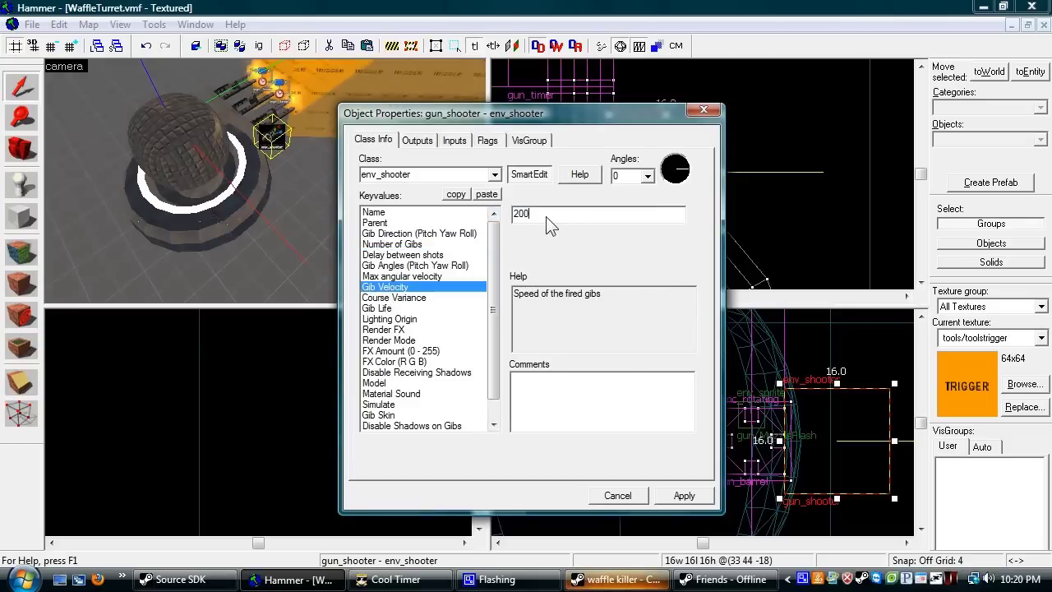
type("600")
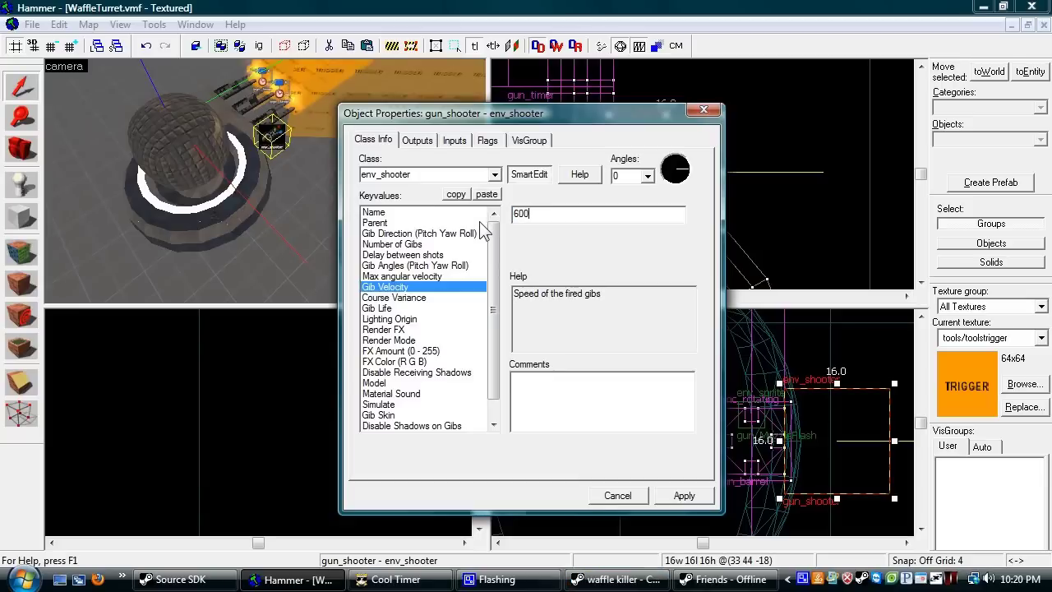
Set gun_shooter's gib life to 5 seconds and apply the changed values
left_click(403, 299)
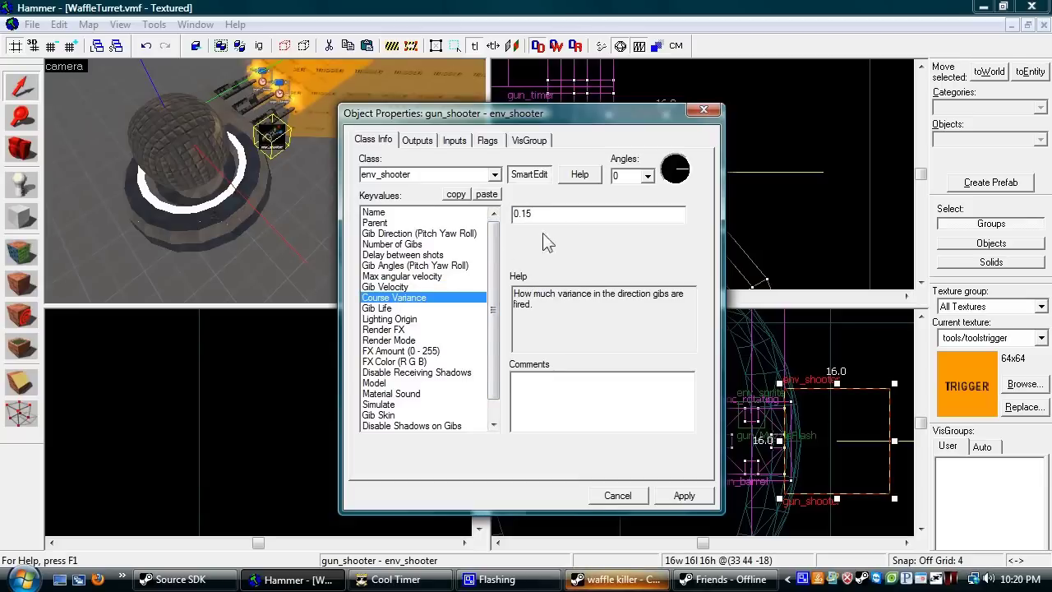
left_click(376, 308)
double_click(576, 215)
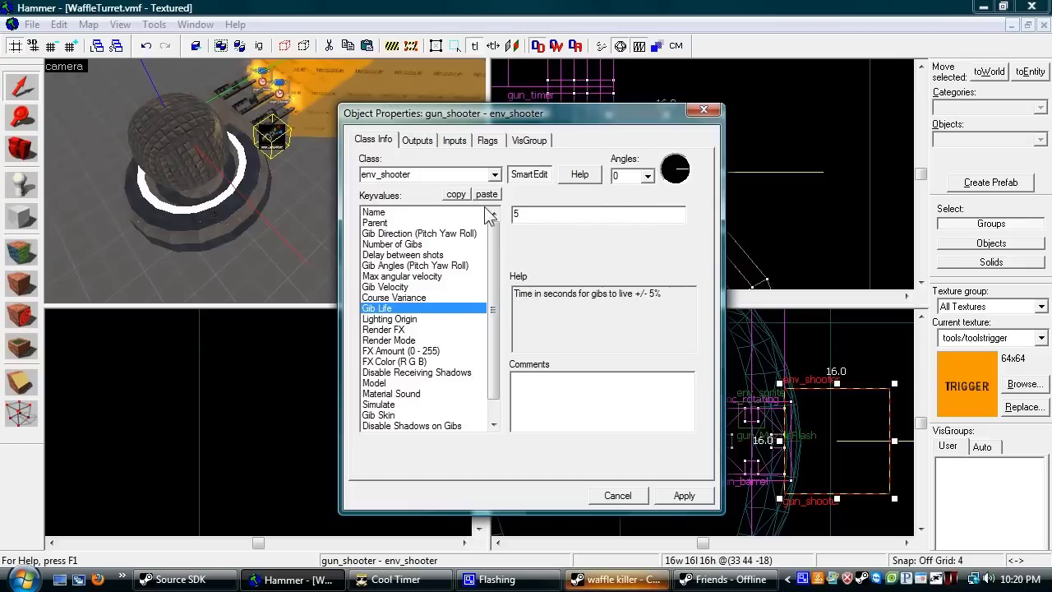
left_click(678, 496)
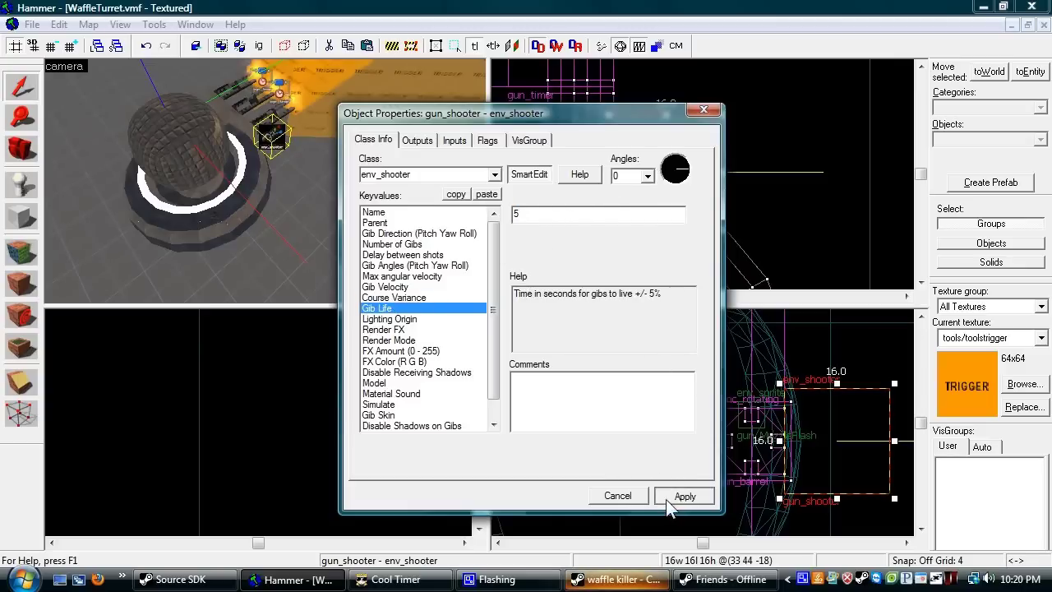
Find the rifle shell model and assign models/weapons/rifleshell.mdl as the object gun_shooter fires
left_click(401, 383)
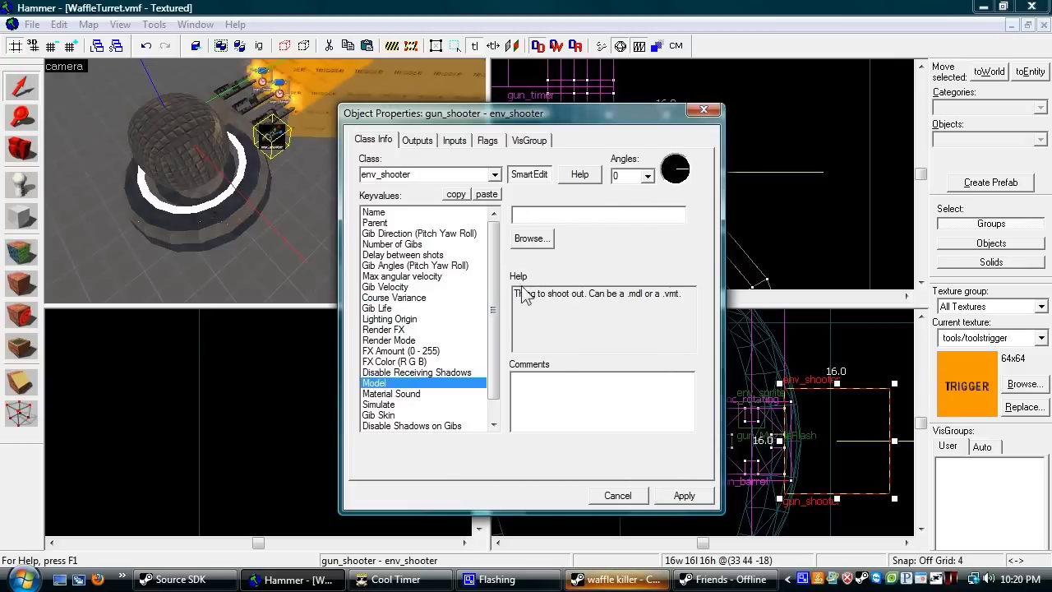
left_click(531, 239)
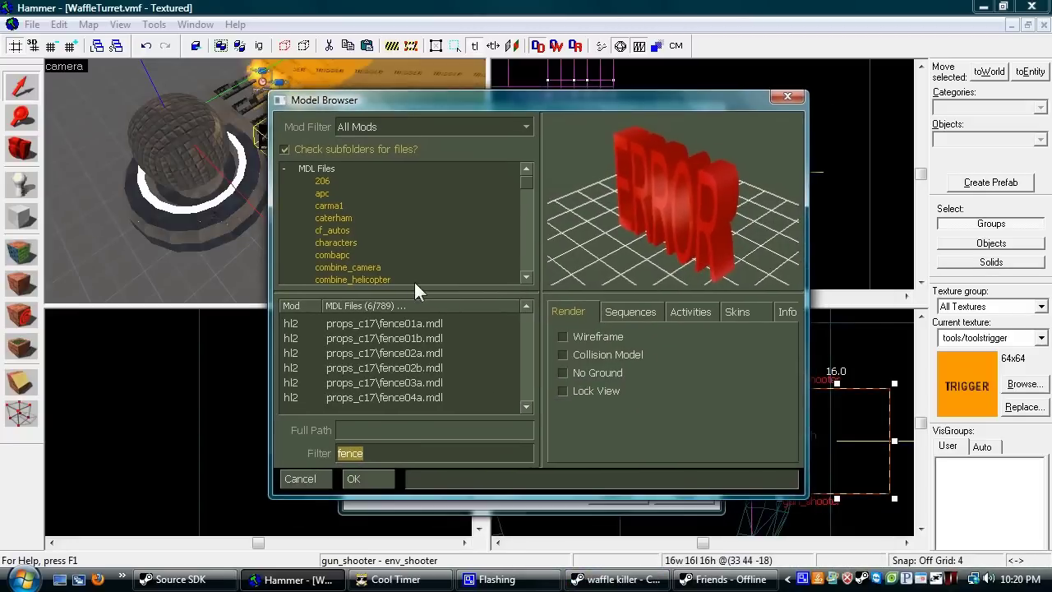
type("rifle")
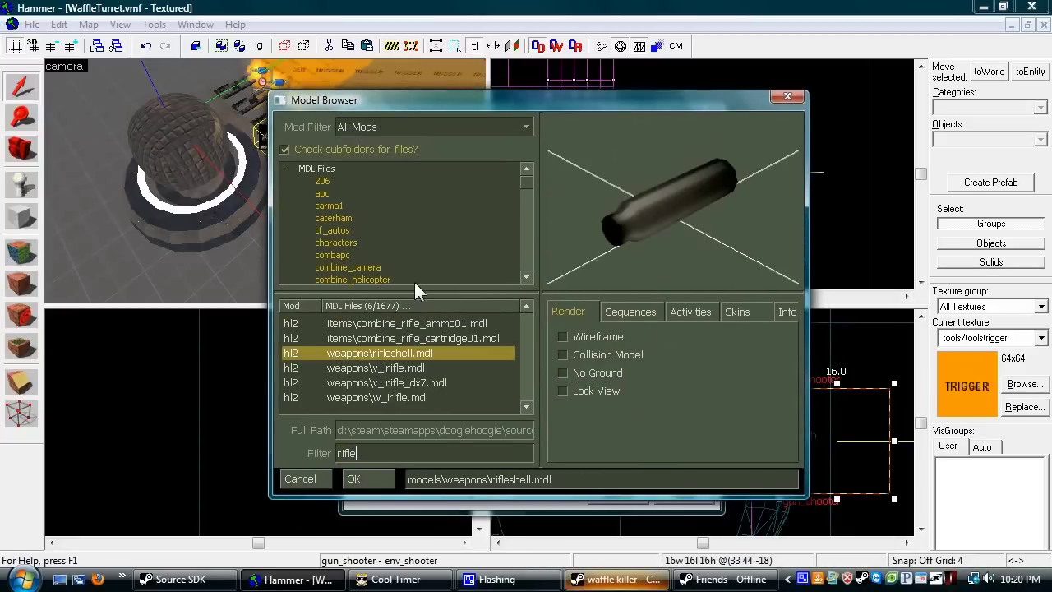
left_click(355, 479)
left_click(684, 496)
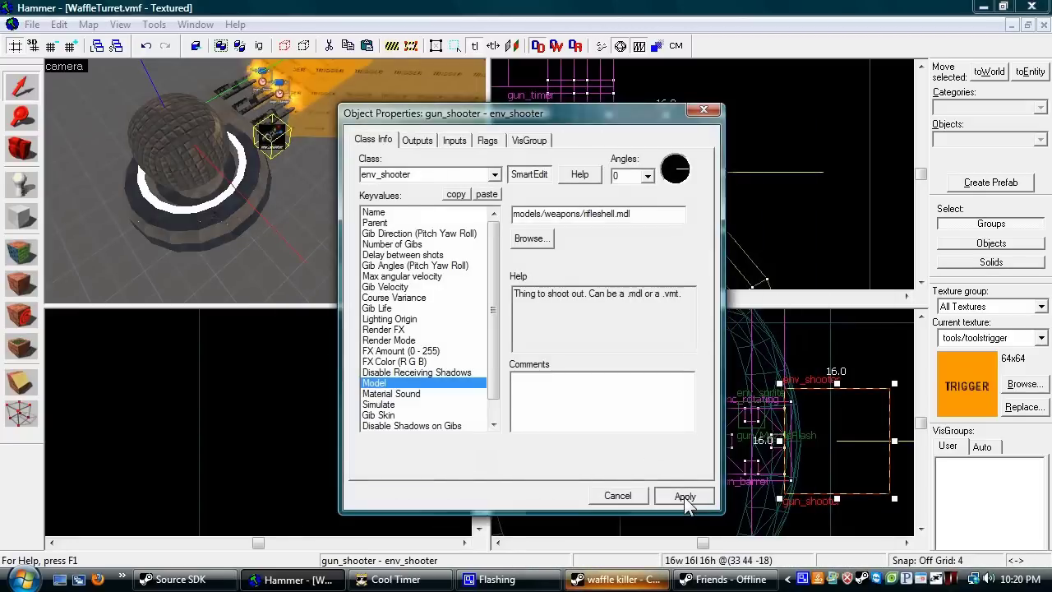
Enable the Repeatable and strict remove after lifetime flags on gun_shooter and apply them
left_click(488, 140)
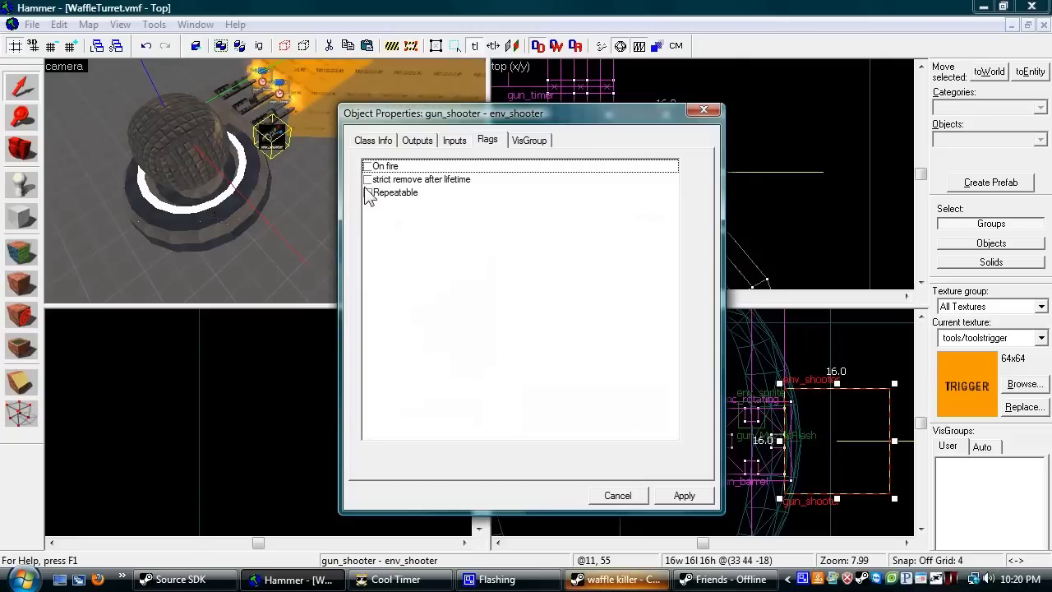
left_click(368, 194)
left_click(367, 179)
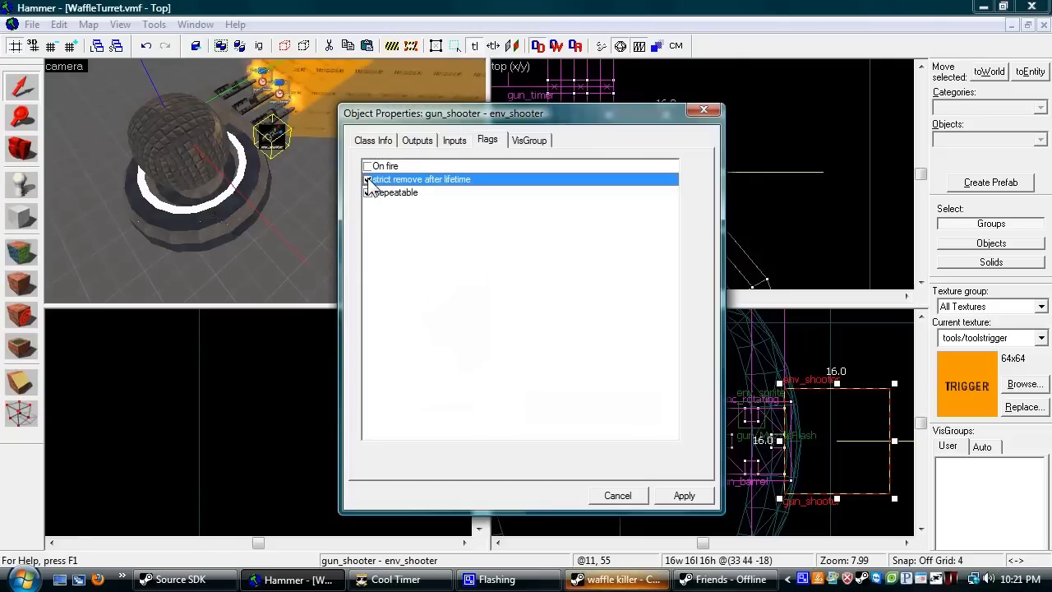
left_click(691, 496)
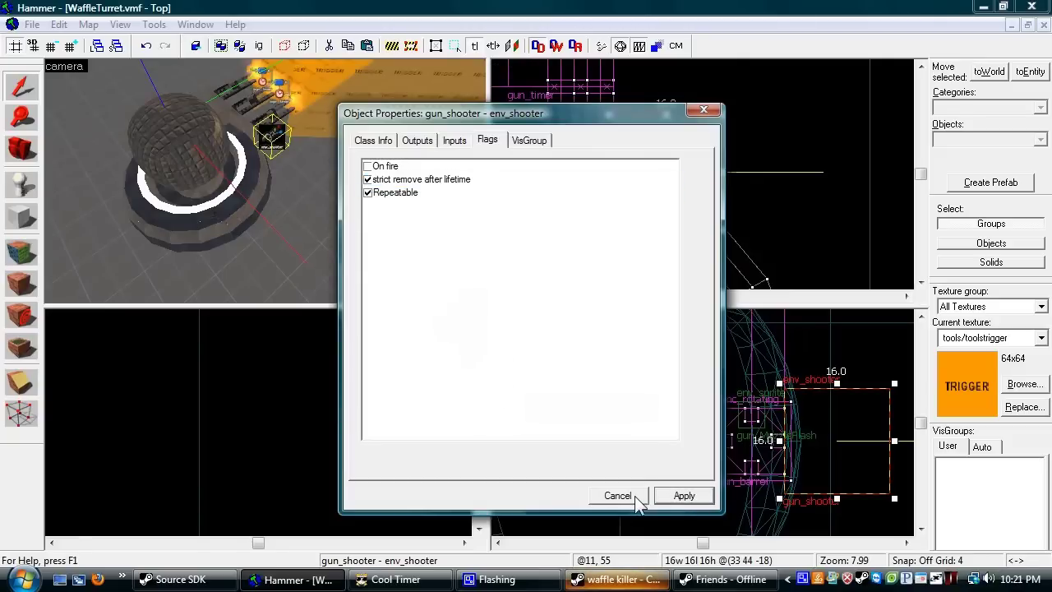
Examine gun_shooter's gib direction setting and its orientation relative to the turret in the 3D view
left_click(374, 142)
left_click(192, 163)
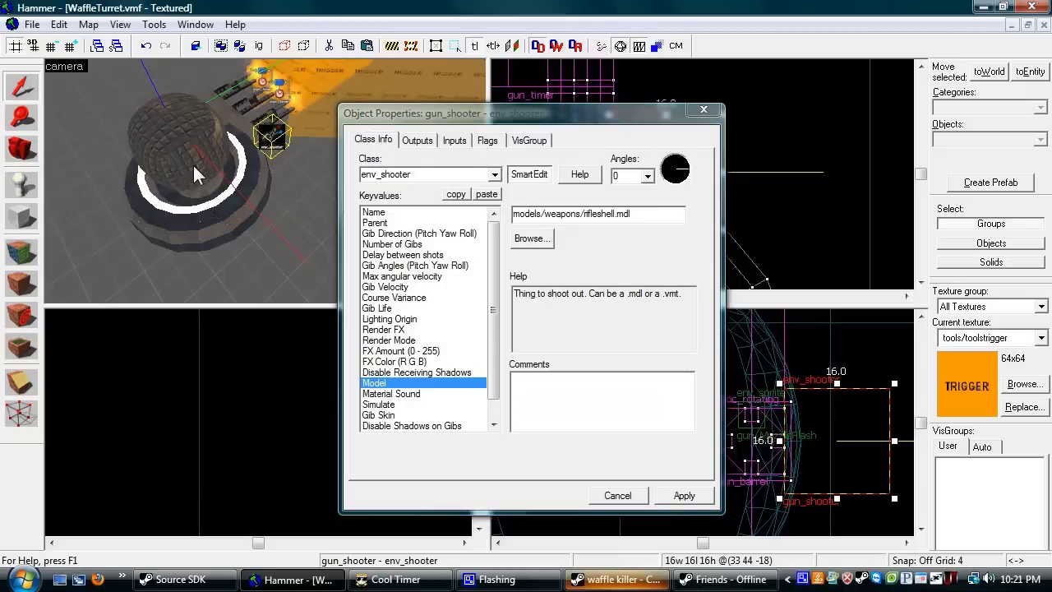
key("w")
key("w")
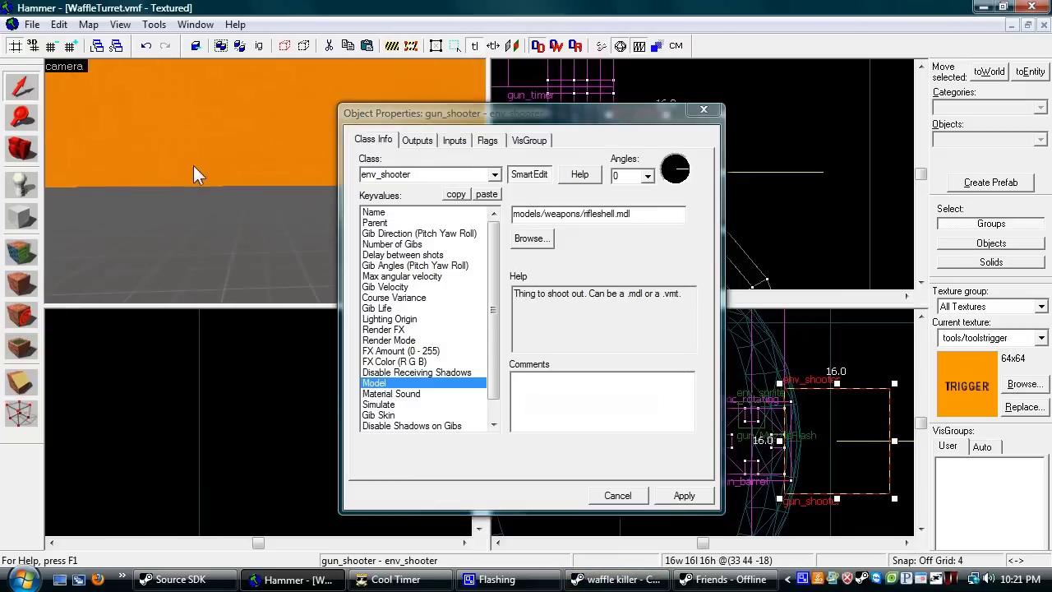
left_click(414, 233)
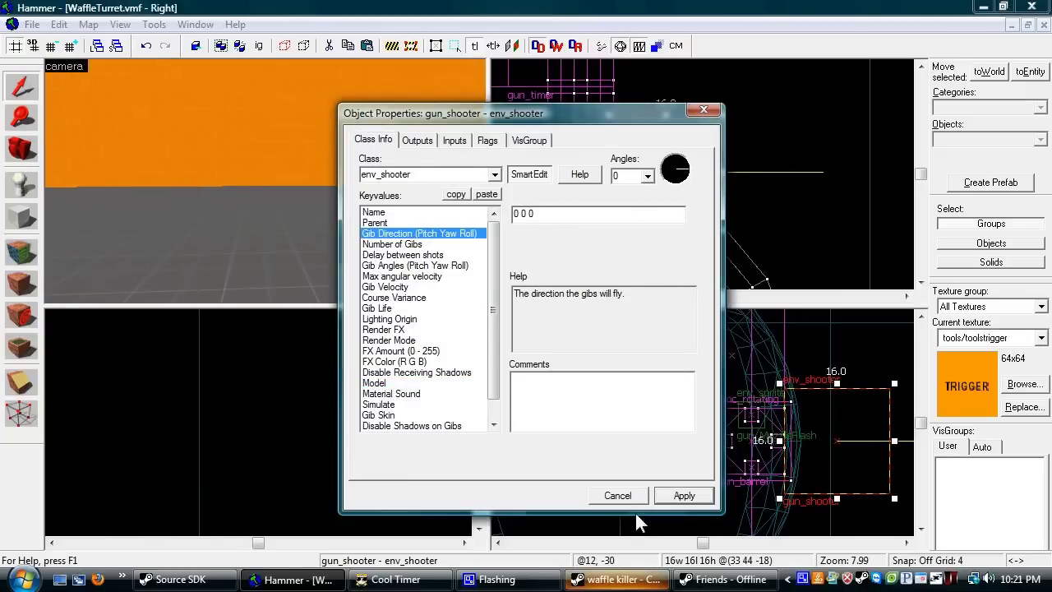
key("z")
key("s")
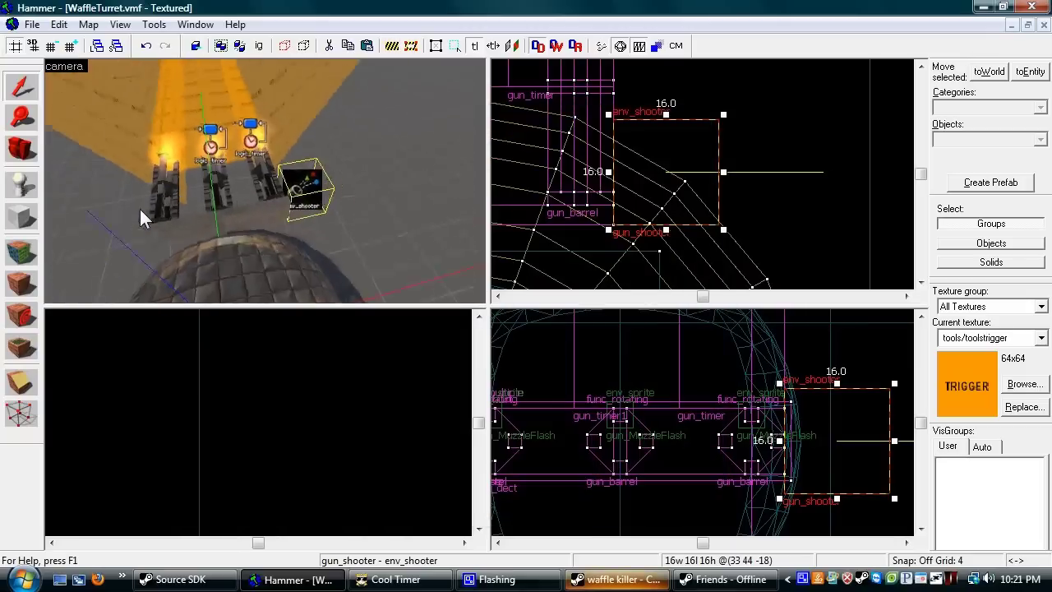
Apply gun_shooter's properties with gun_base as its parent
key("alt+Return")
left_click(399, 222)
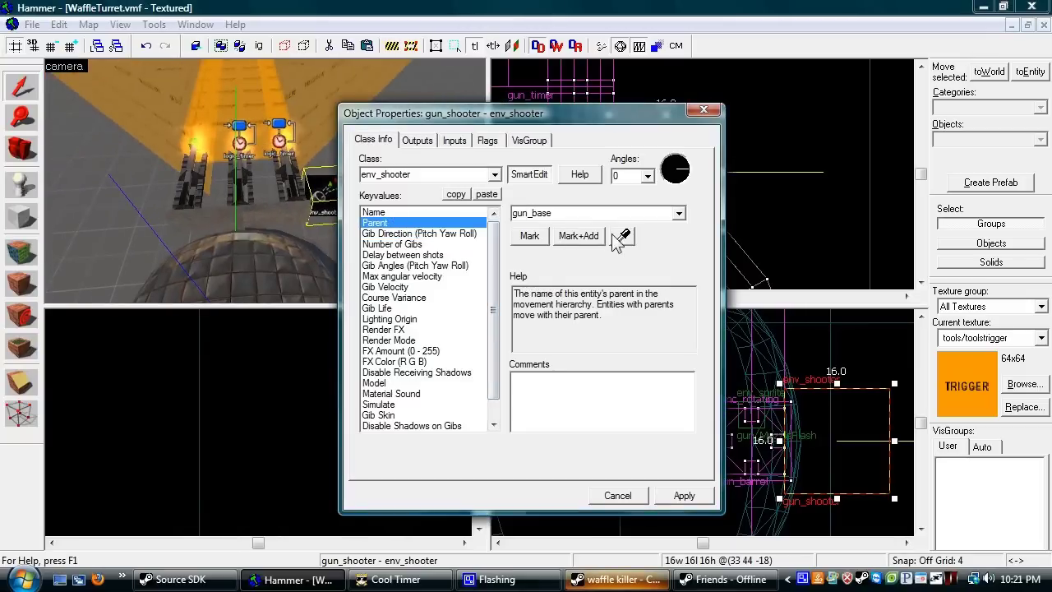
left_click(682, 493)
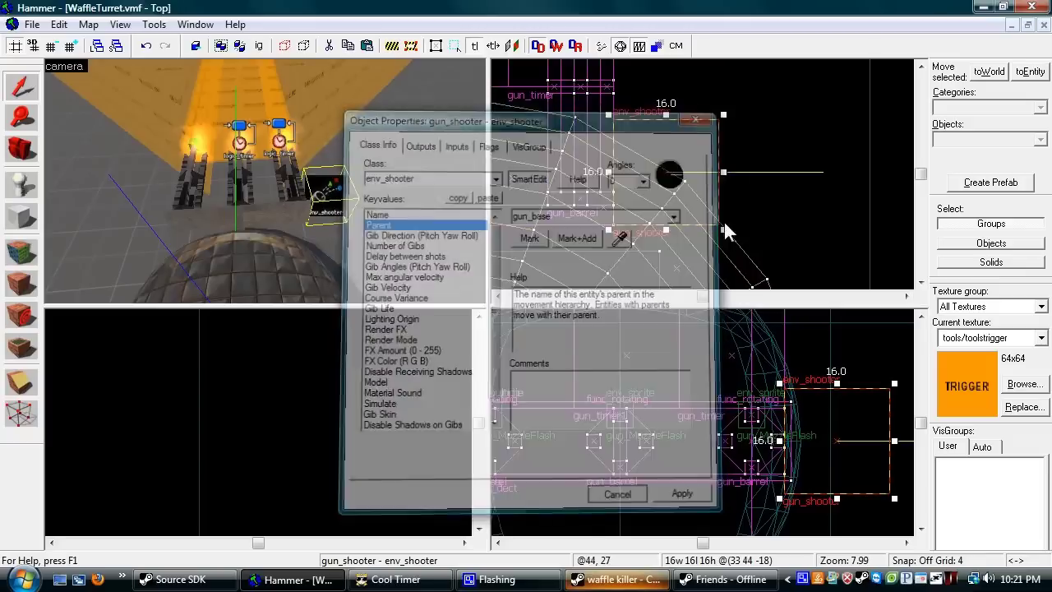
Copy gun_shooter in the top view to the opposite side of the turret's gun barrels and deselect it
scroll(568, 166, "up", 6)
mouse_move(696, 164)
left_mouse_down("shift")
mouse_move(568, 166)
mouse_move(581, 144)
left_mouse_up("shift")
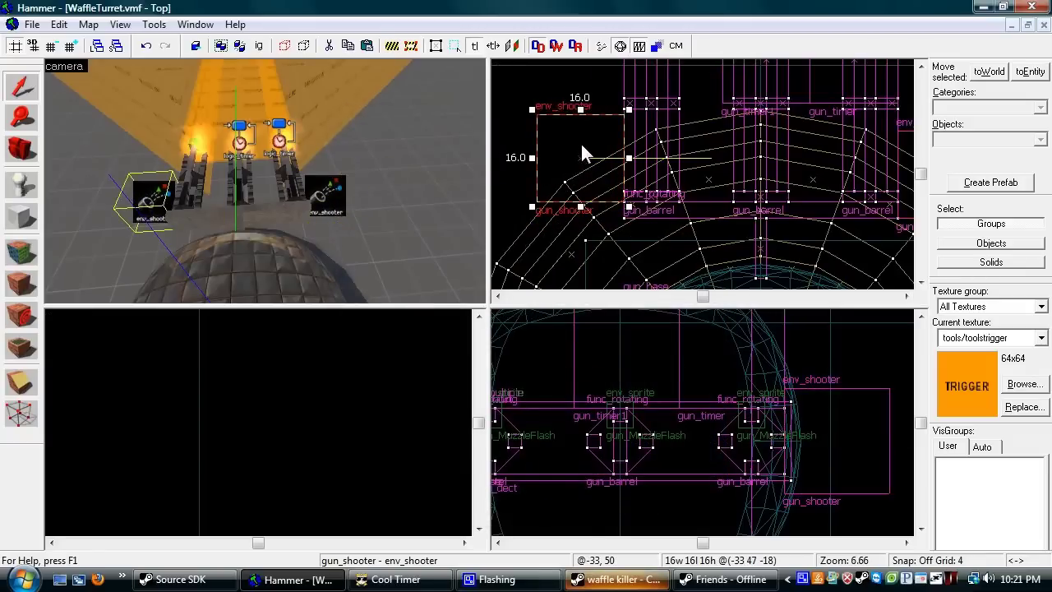
left_click(520, 94)
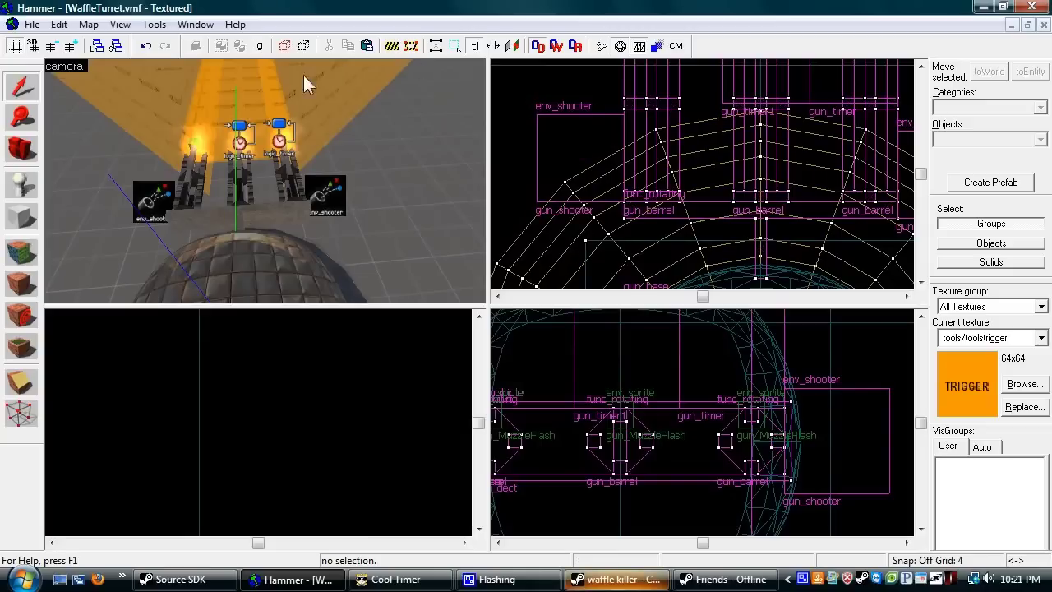
Place a temporary info_player_terrorist near the copied shooter and use its angle setting to work out the yaw facing away from the guns
key("w")
key("a")
key("shift+e")
left_click(170, 210)
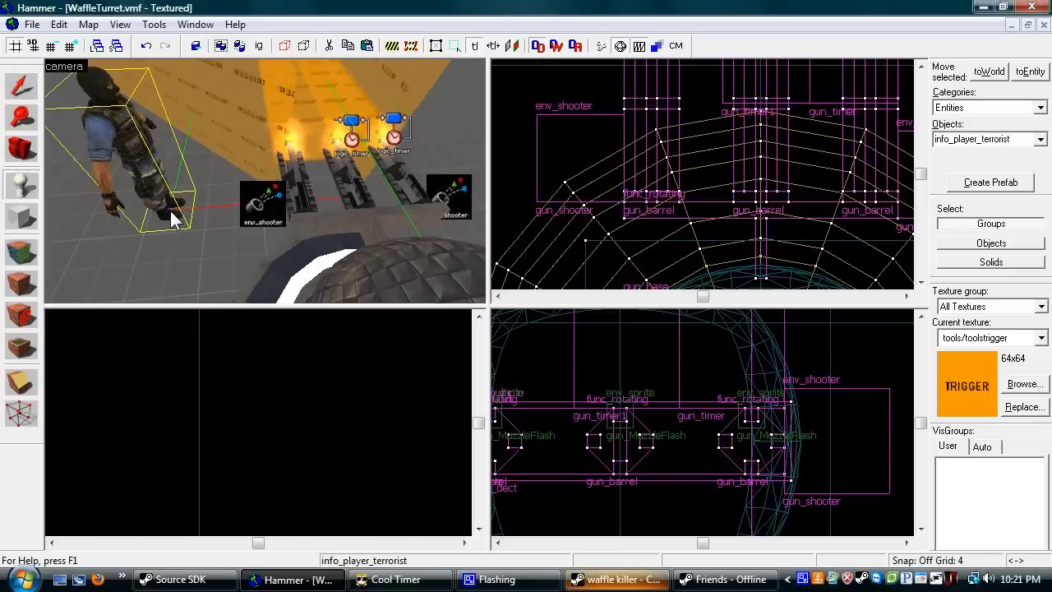
key("alt+Return")
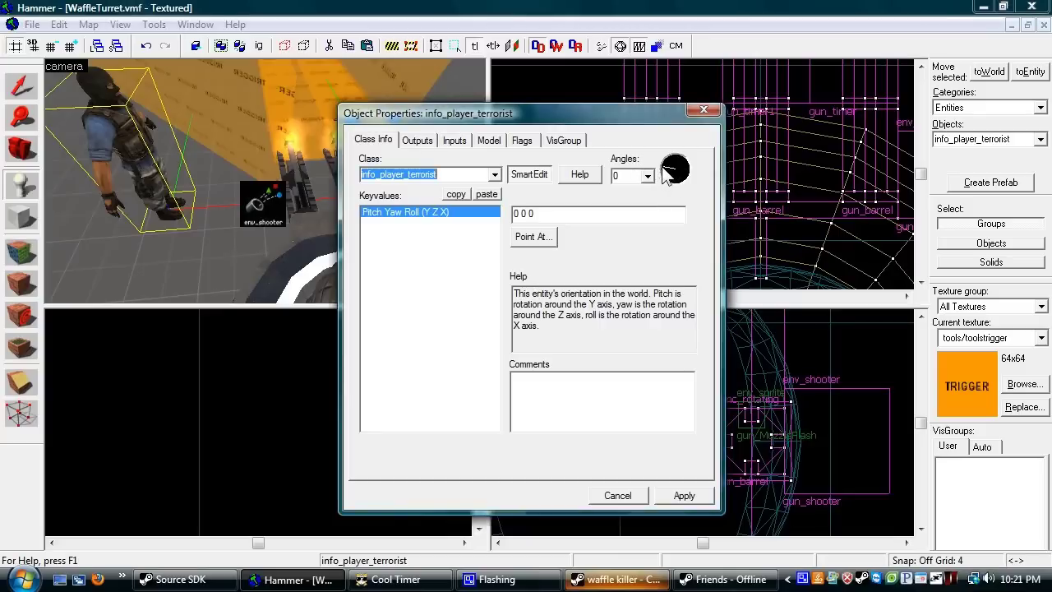
left_click(664, 171)
left_click(684, 495)
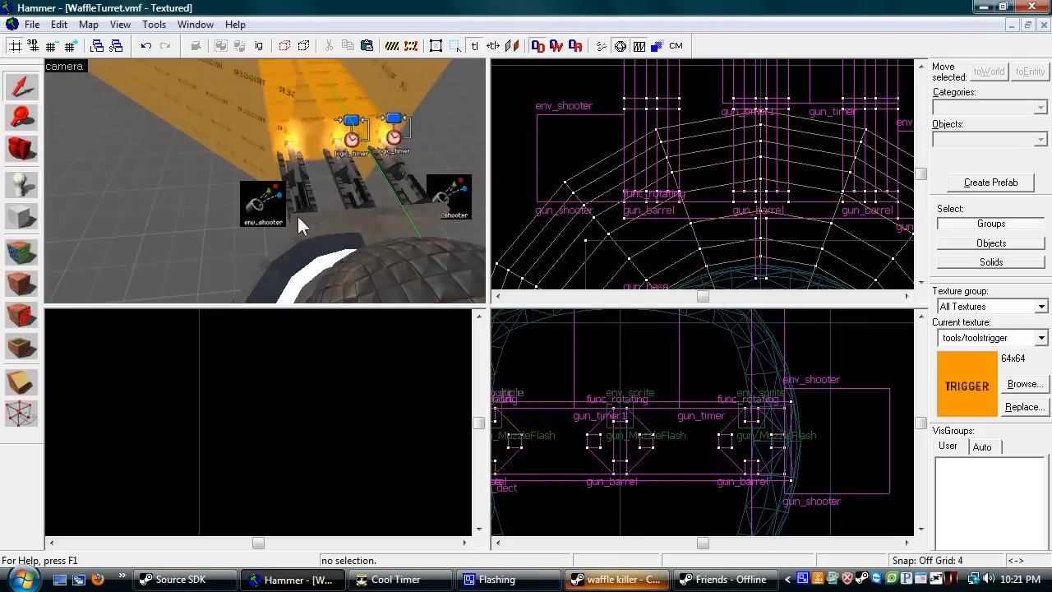
Set the copied gun_shooter's gib direction to 0 180 0 and apply it
double_click(284, 222)
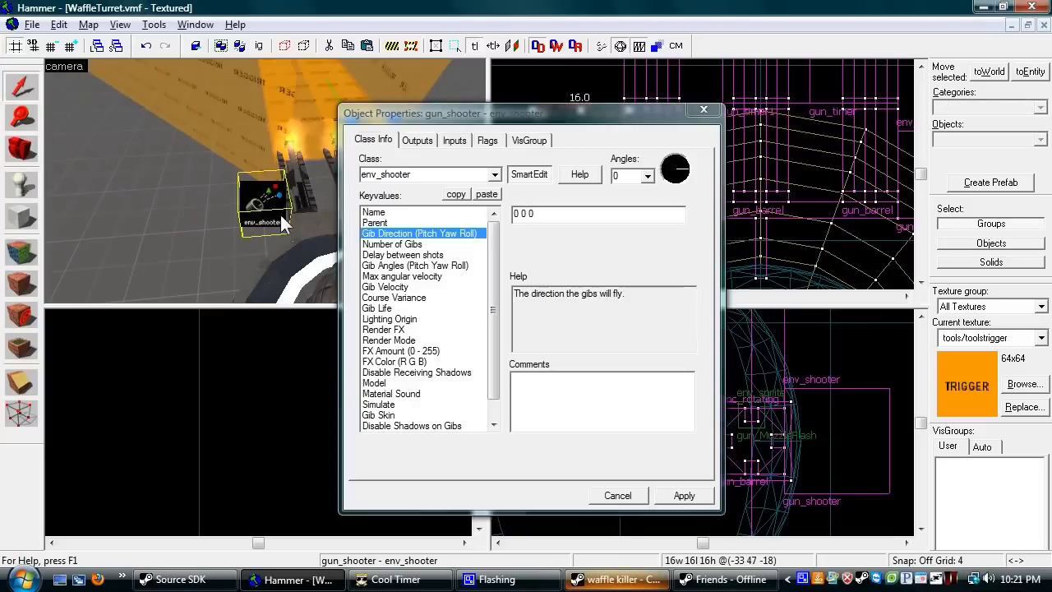
left_click(530, 217)
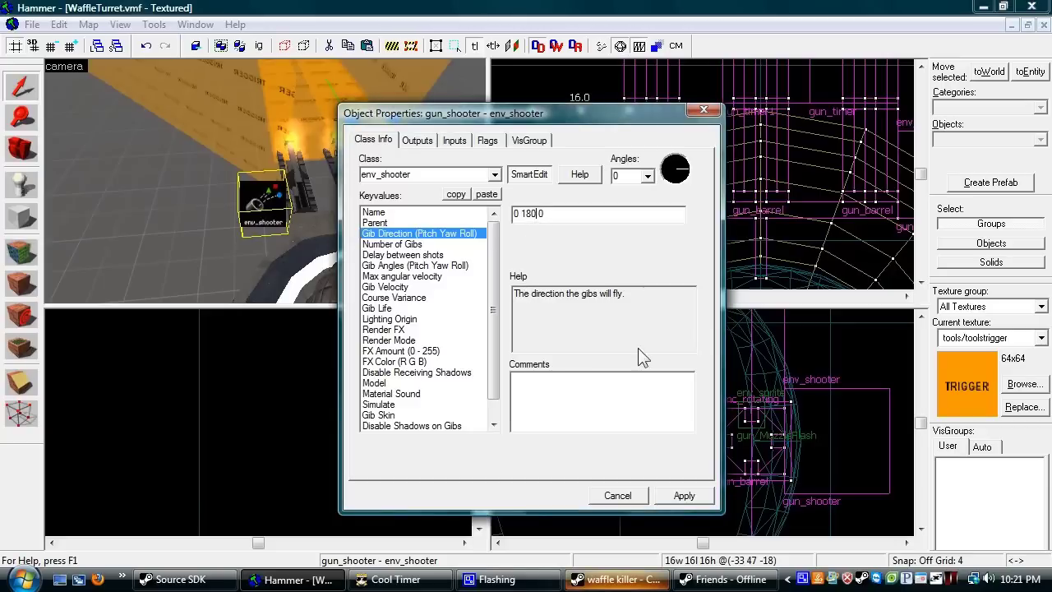
left_click(688, 500)
left_click(626, 496)
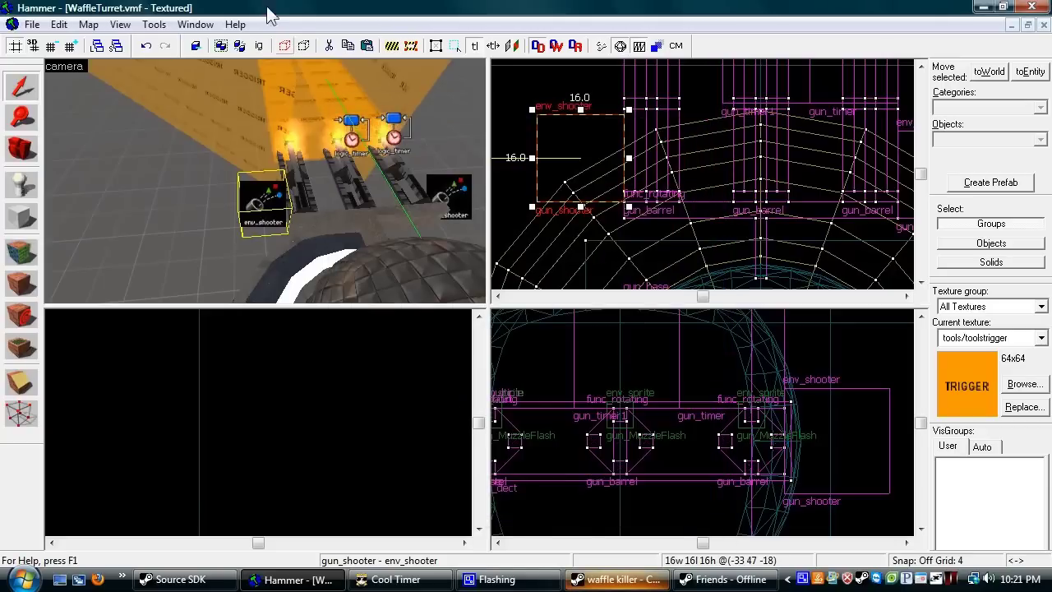
Add an OnTimer output to gun_timer that sends Shoot to gun_shooter with a 0.00 delay, and apply it
double_click(362, 142)
left_click(417, 140)
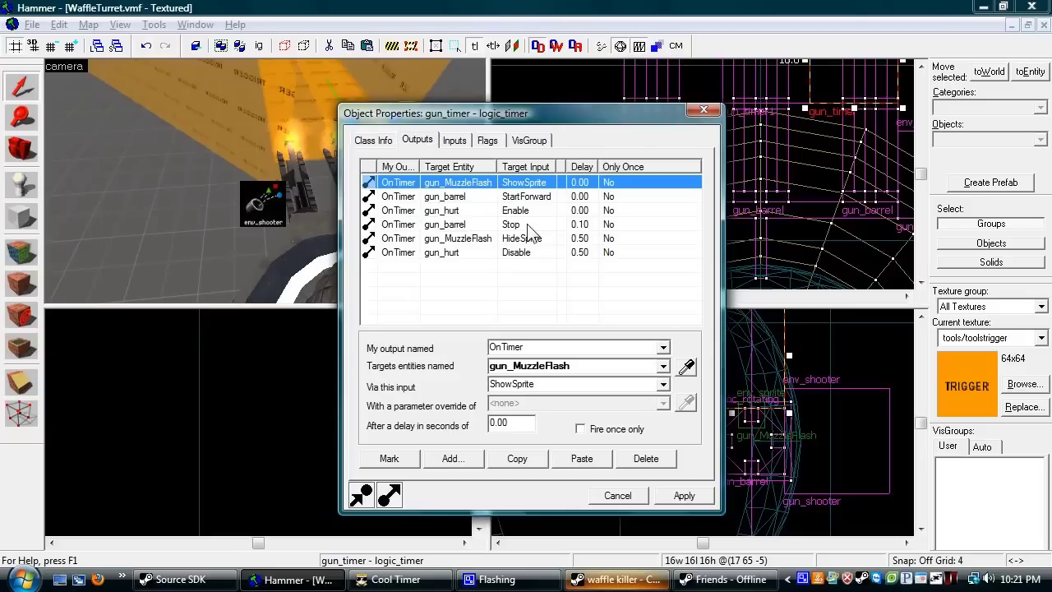
left_click(466, 458)
left_click(663, 347)
left_click(589, 360)
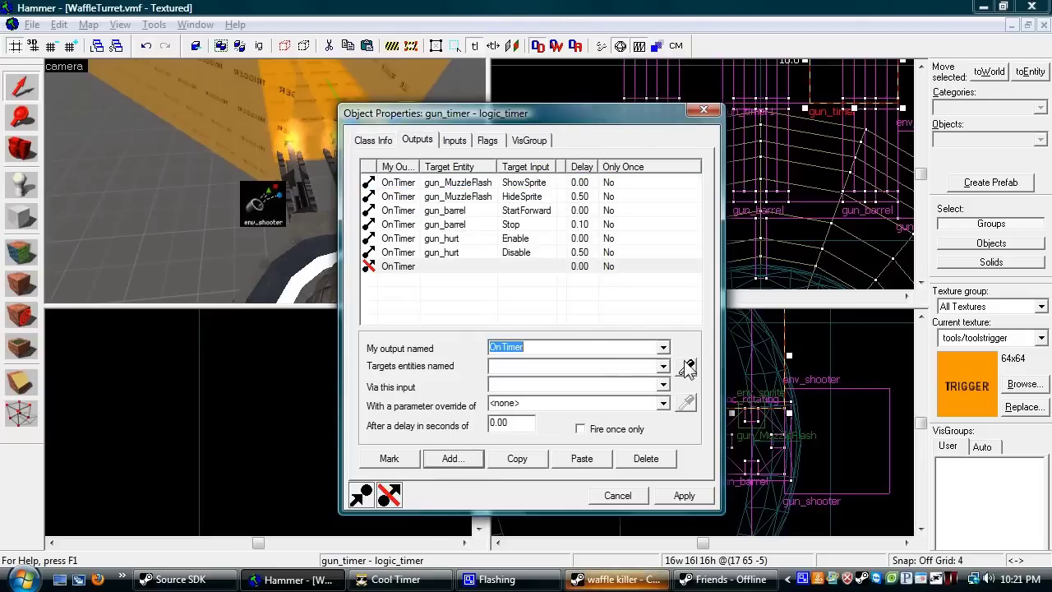
left_click(686, 367)
left_click(282, 208)
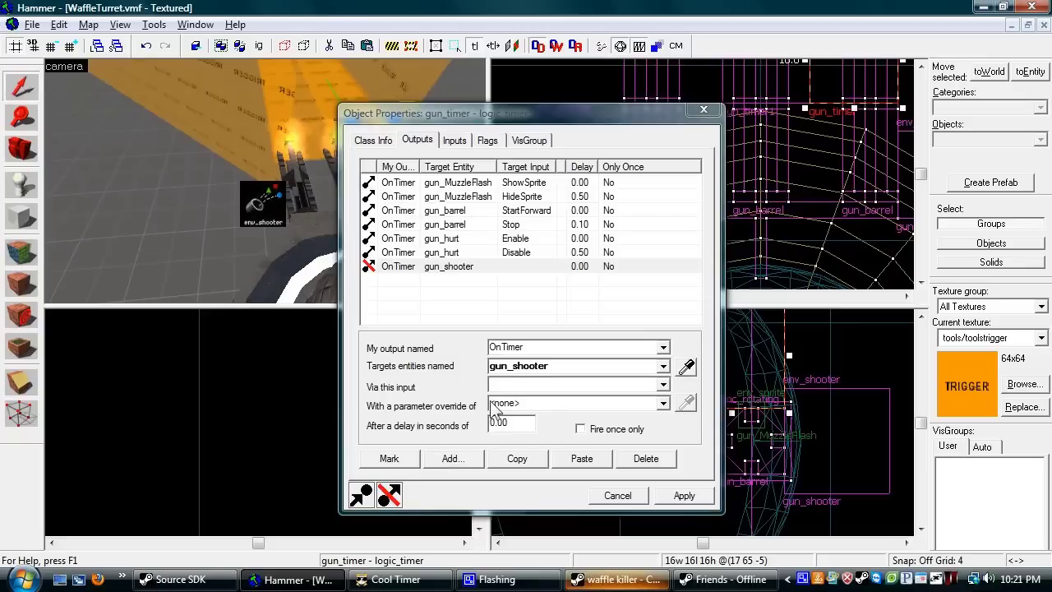
left_click(531, 387)
type("Shoot")
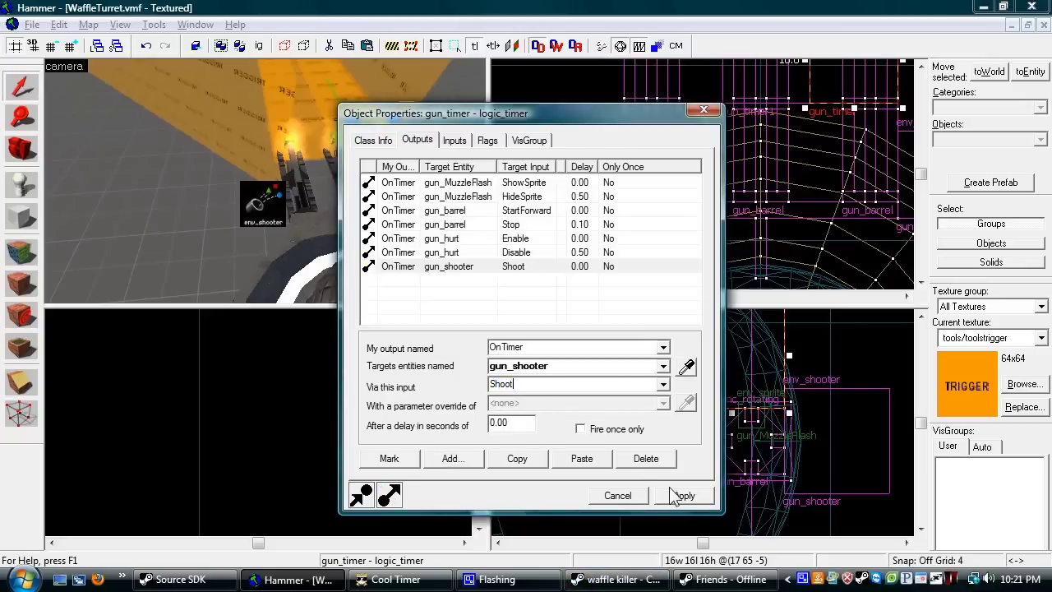
left_click(682, 496)
left_click(617, 495)
key("Escape")
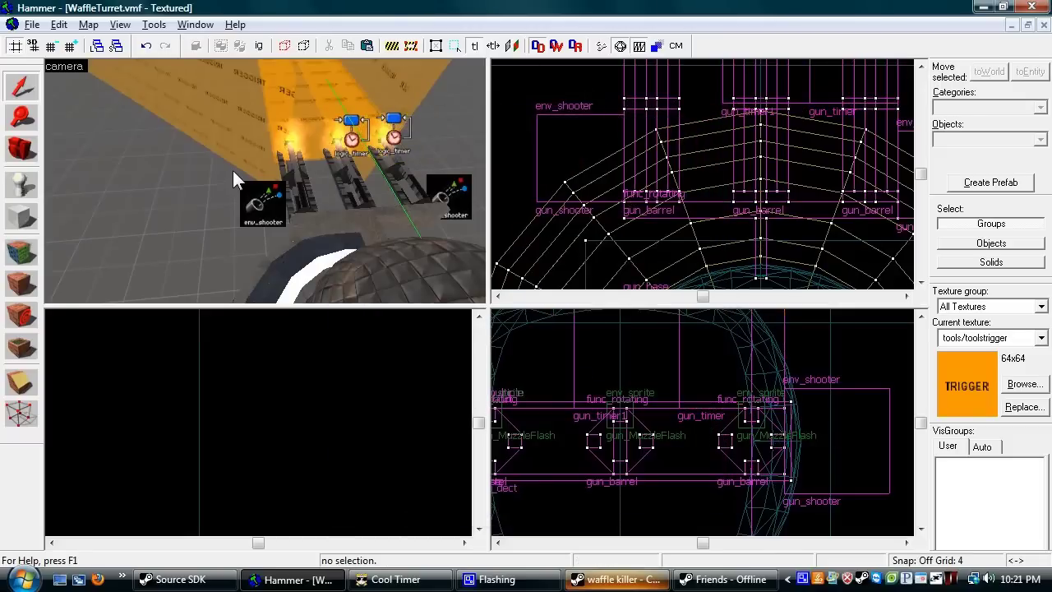
Place a new entity in front of the turret's guns and change its class to ambient_generic
key("z")
key("s")
key("a")
key("a")
key("s")
key("w")
key("w")
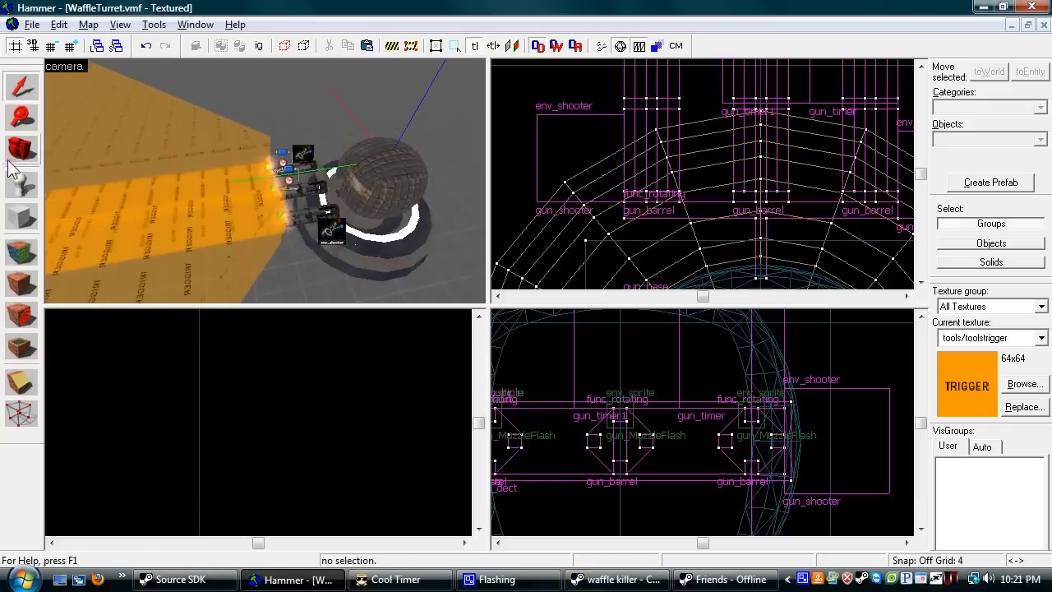
key("shift+e")
left_click(209, 226)
key("alt+Return")
left_click(421, 175)
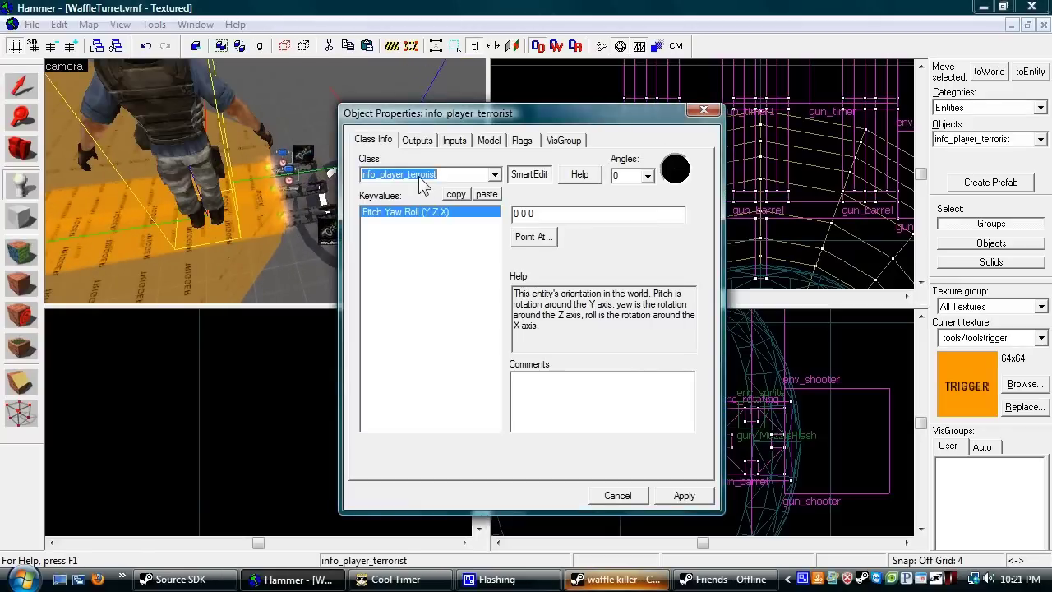
type("ambient_generic")
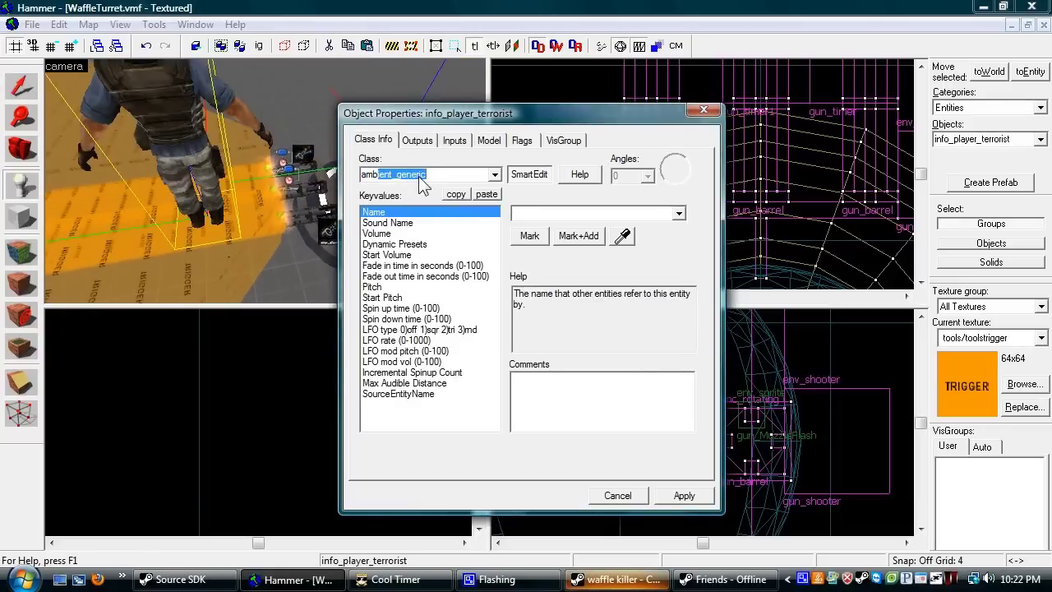
left_click(686, 494)
Name the ambient_generic gun_sound, apply the name and check the entity's flags
left_click(550, 213)
type("gun_sou")
left_click(687, 493)
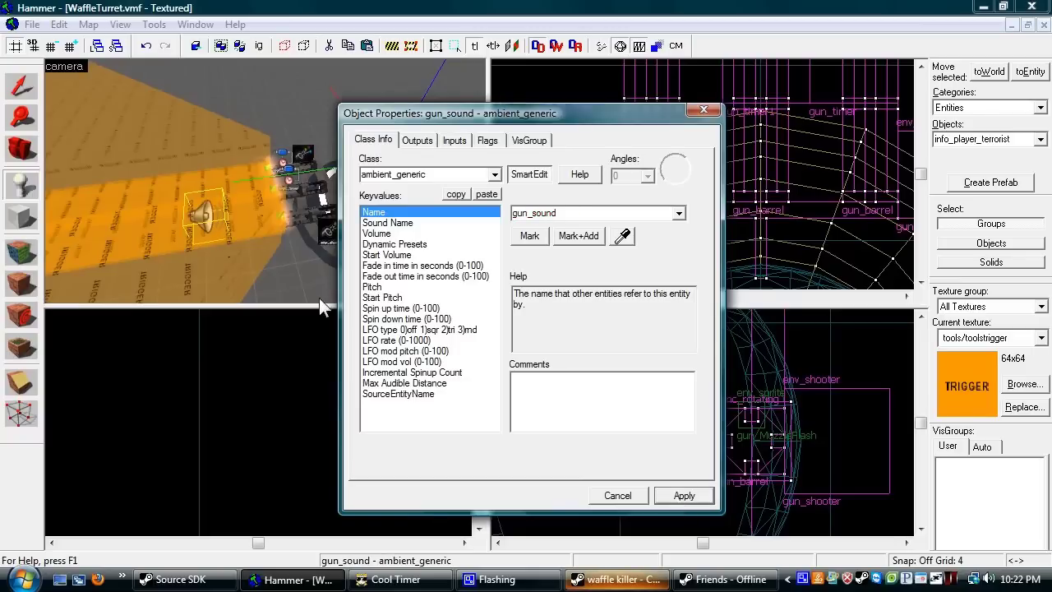
left_click(488, 141)
left_click(374, 140)
left_click(488, 141)
left_click(374, 140)
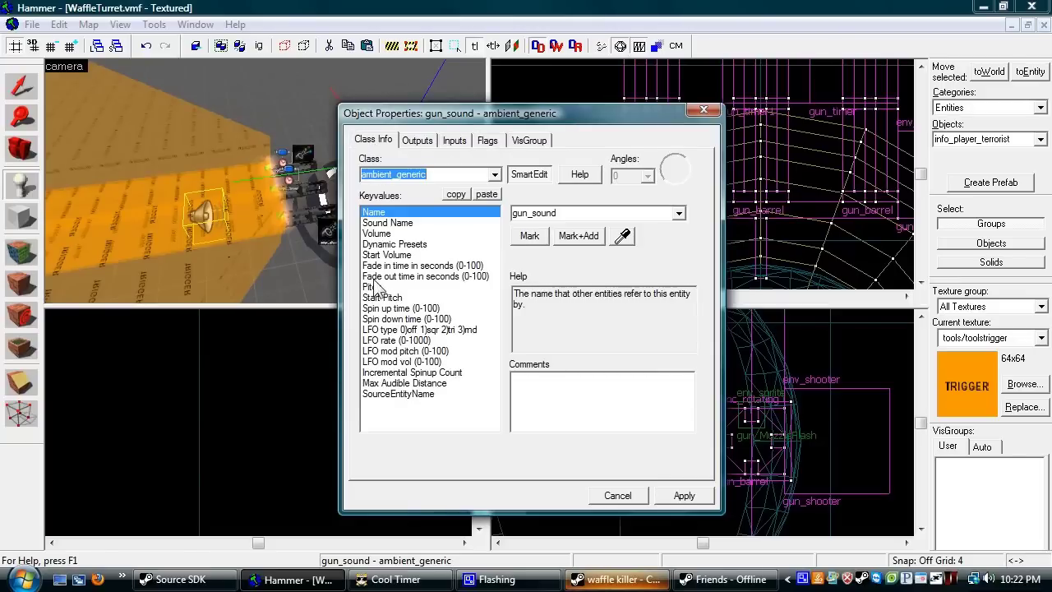
Browse sounds for gun_sound's sound name, filtering by gunship and switching the sound type to Raw
left_click(428, 223)
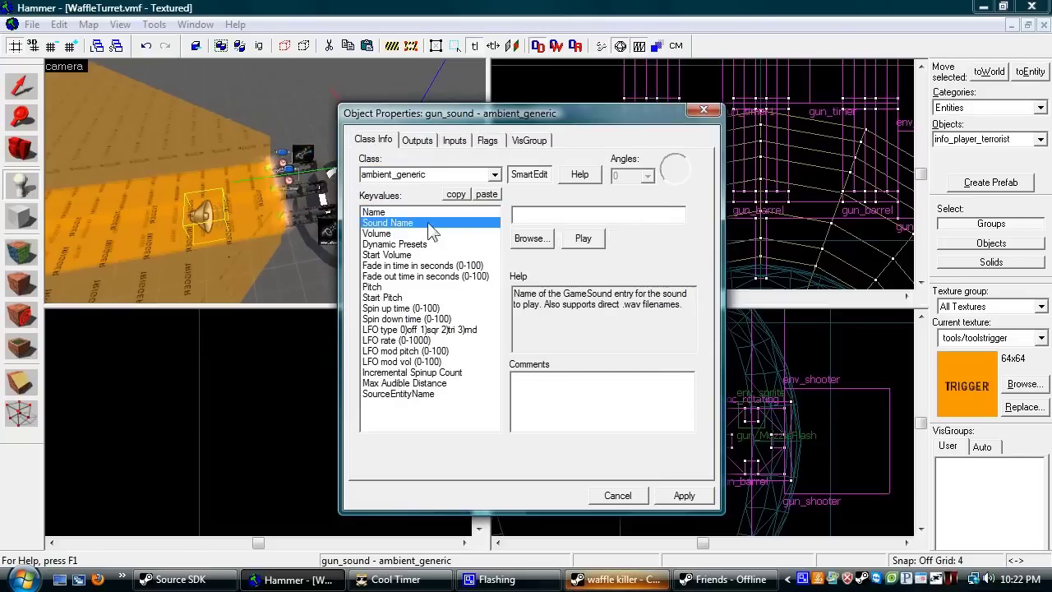
left_click(543, 242)
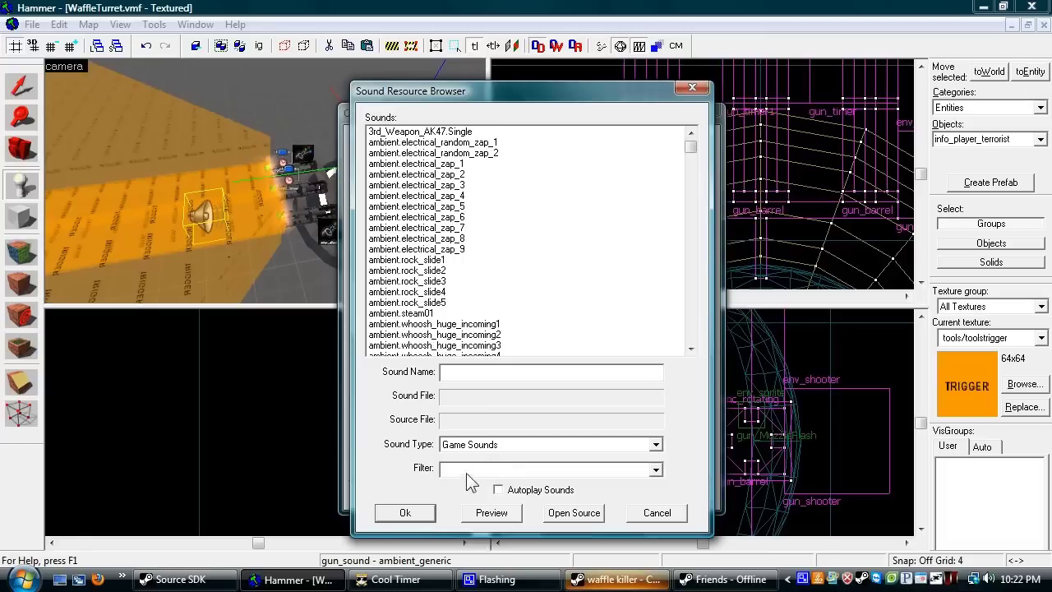
left_click(465, 470)
type("gunship")
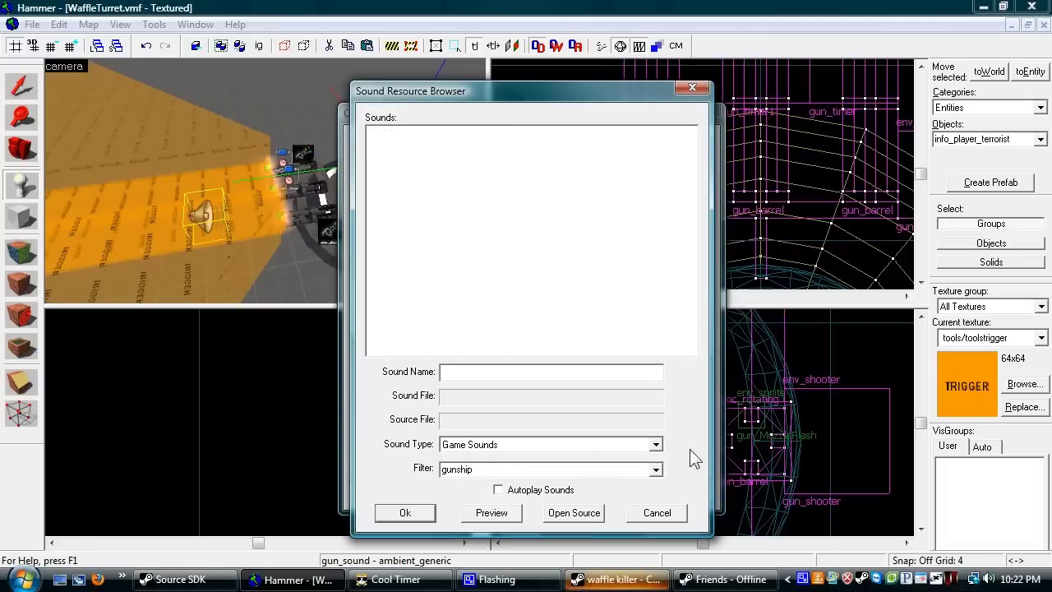
left_click(656, 444)
left_click(534, 475)
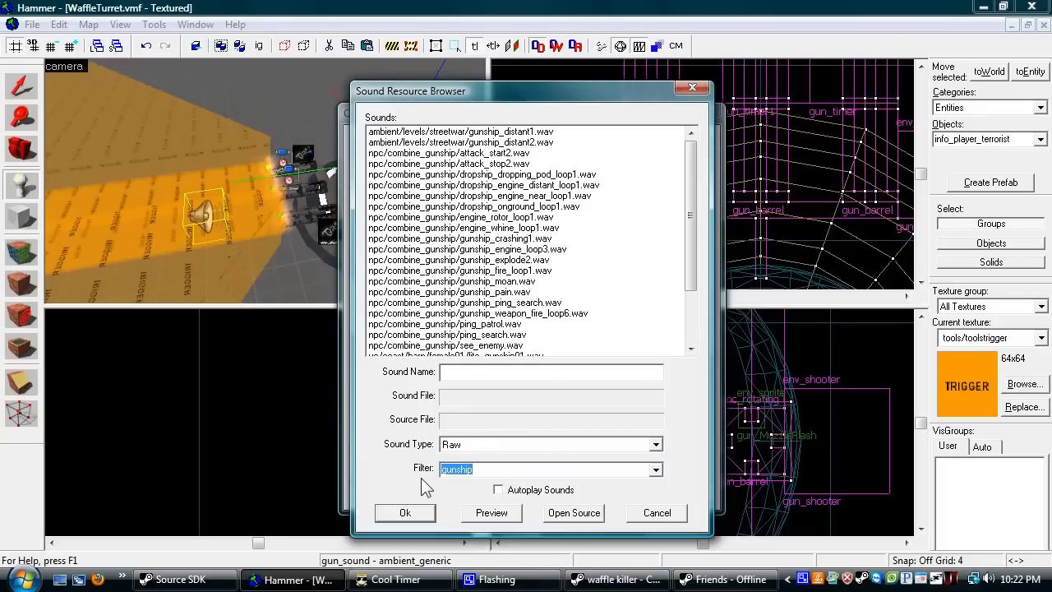
Narrow the filter to gunship_fire_loop1.wav and assign npc/combine_gunship/gunship_fire_loop1.wav as gun_sound's sound
left_click(489, 469)
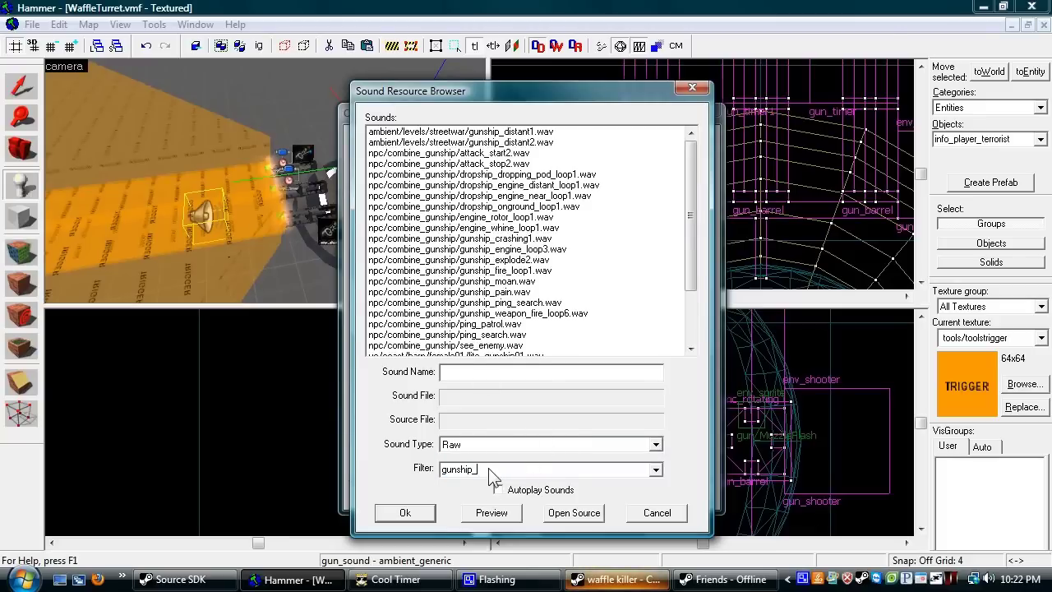
type("_fire_loop1")
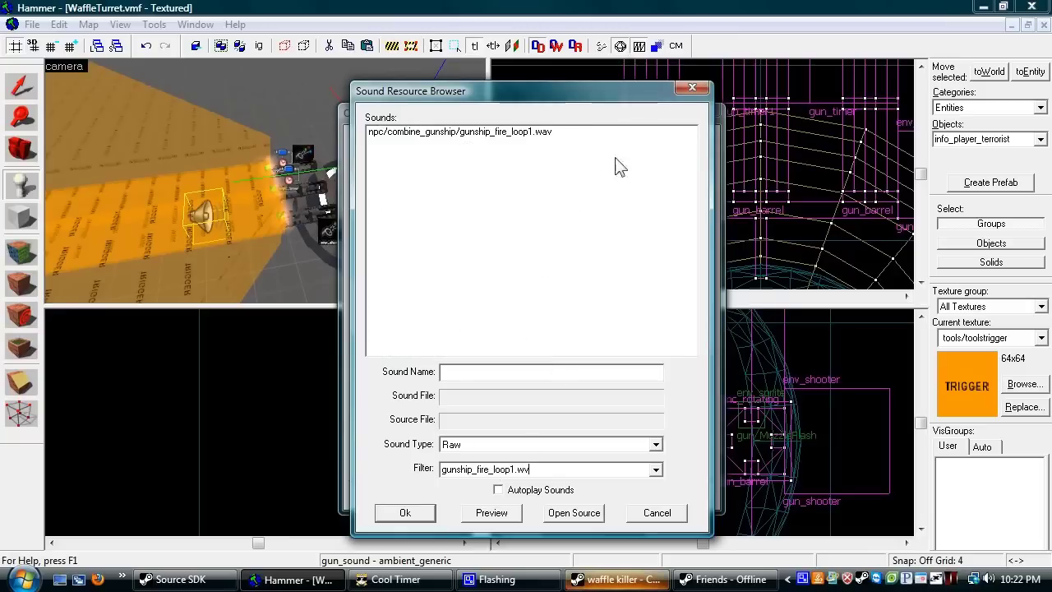
type(".wv")
key("BackSpace")
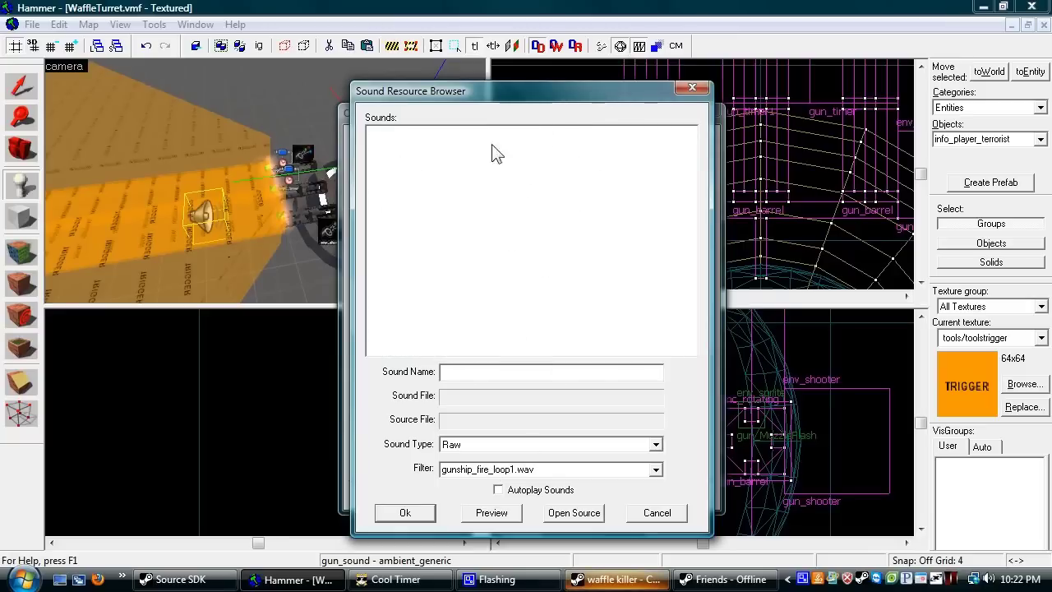
double_click(460, 133)
left_click(682, 496)
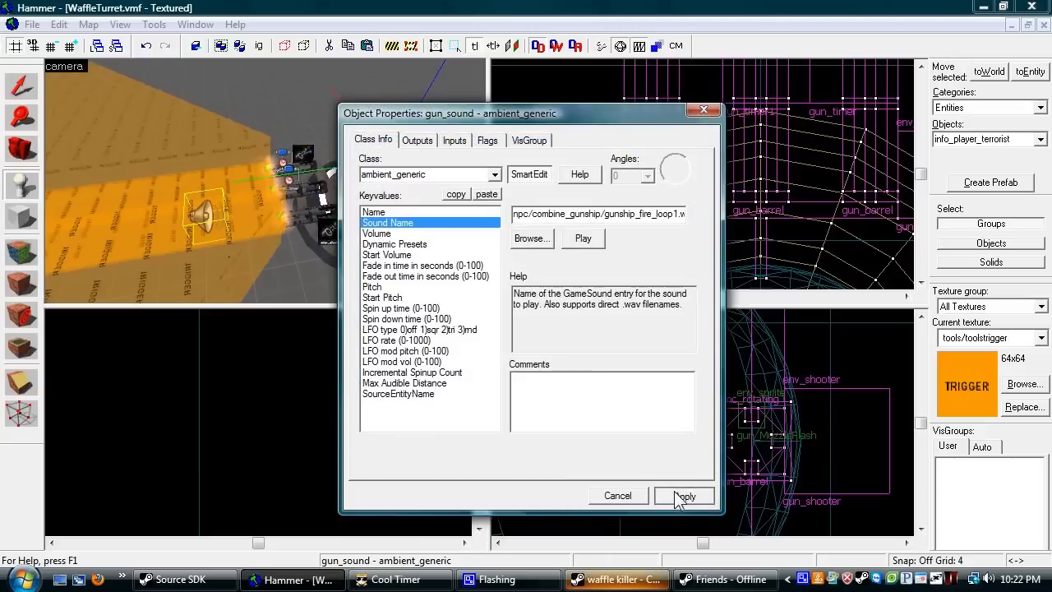
Leave the source entity blank, then cut gun_sound, paste it on top of the turret dome and center it there
left_click(408, 394)
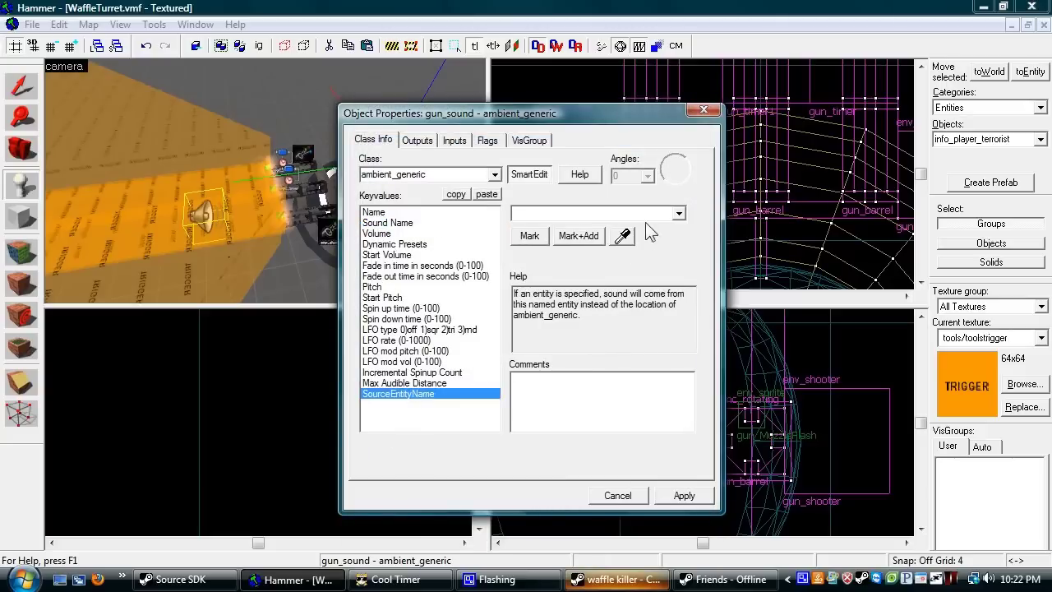
left_click(630, 498)
key("ctrl+x")
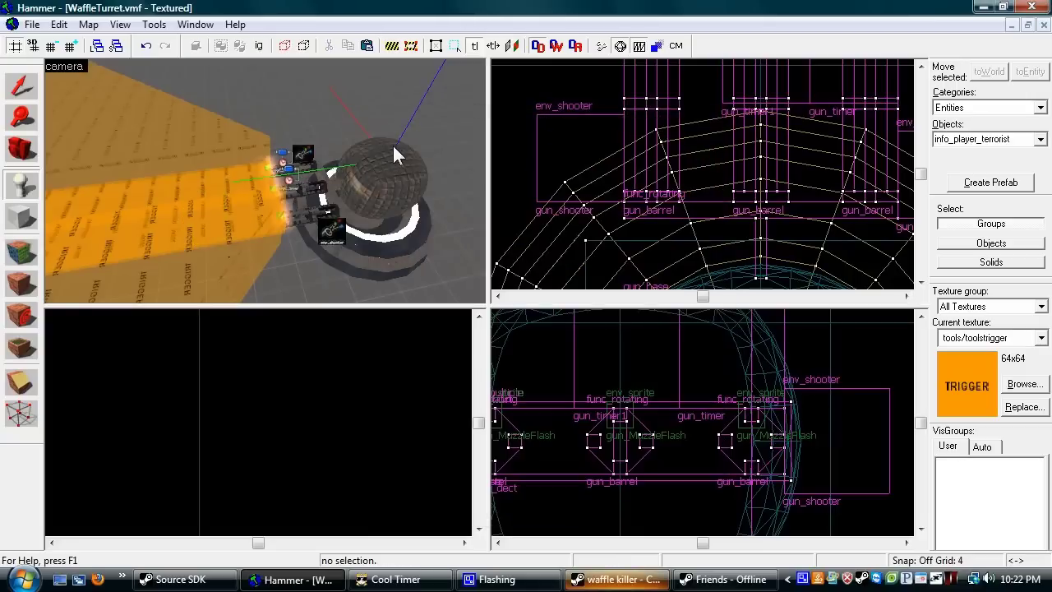
key("ctrl+v")
double_click(389, 139)
left_click(680, 500)
left_click(624, 493)
scroll(726, 211, "down", 7)
scroll(751, 211, "up", 12)
left_click_drag(737, 179, 690, 160)
scroll(670, 440, "down", 9)
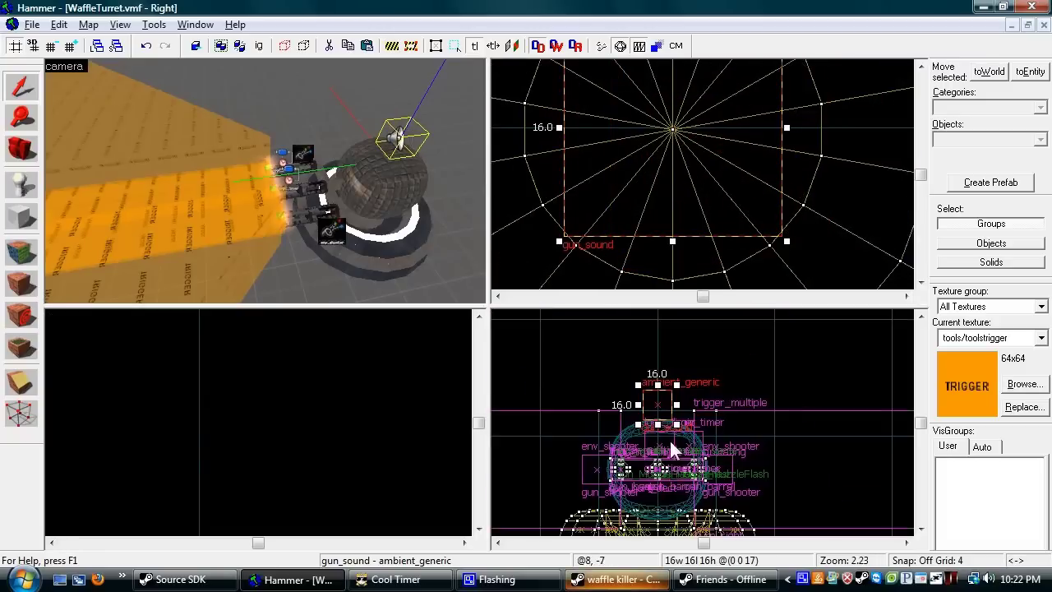
Check gun_sound's start volume and volume settings and apply its properties
scroll(670, 436, "up", 6)
double_click(635, 394)
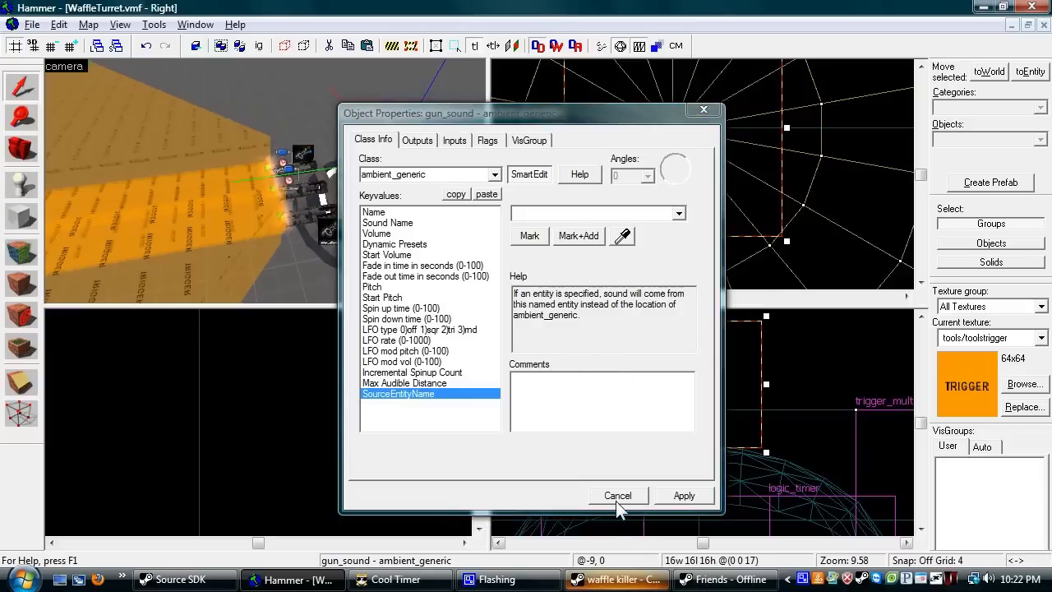
left_click(419, 254)
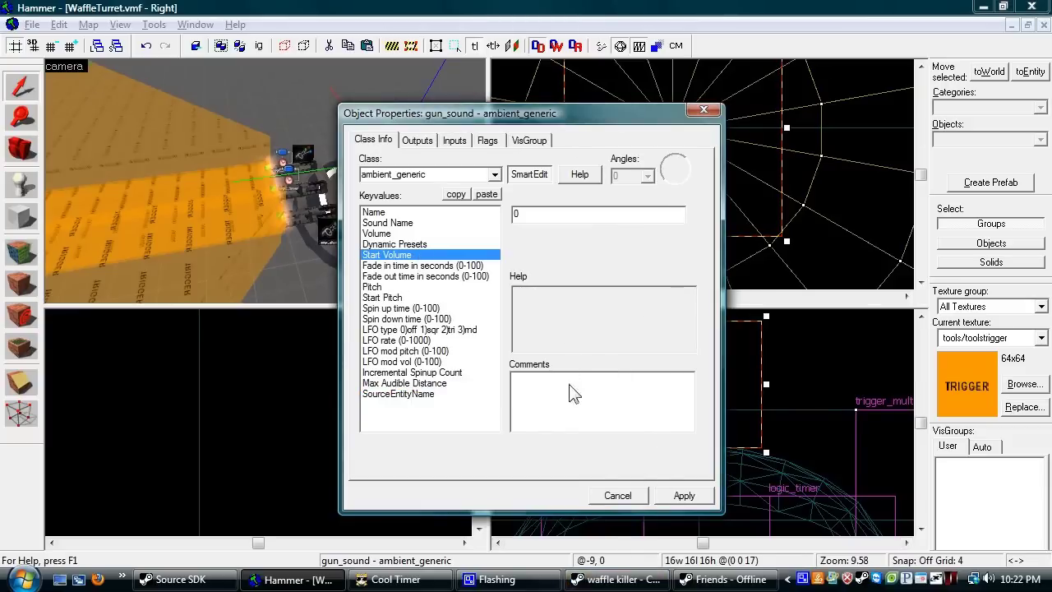
left_click(396, 233)
left_click(687, 502)
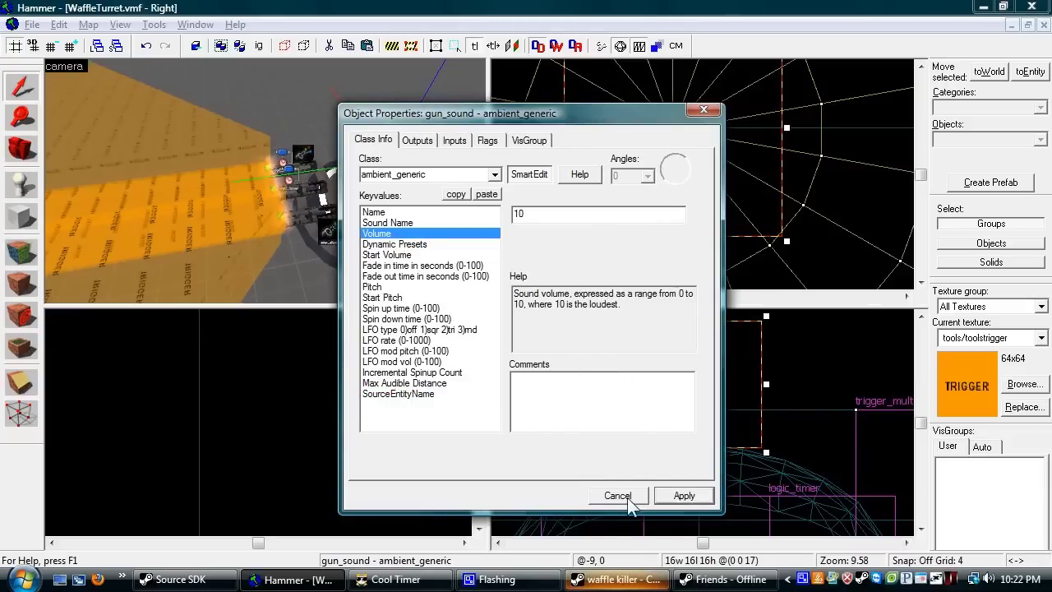
left_click(629, 499)
scroll(681, 151, "down", 20)
scroll(694, 183, "down", 6)
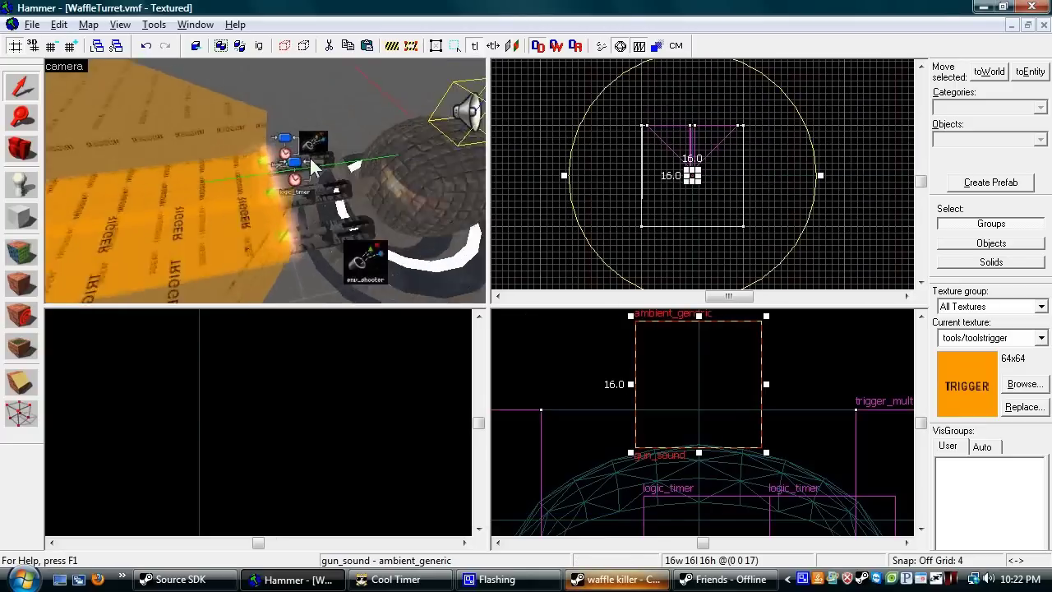
Add an OnTimer output to gun_timer that sends PlaySound to gun_sound with a 0.00 delay, and apply it
left_click(259, 156)
key("alt+Return")
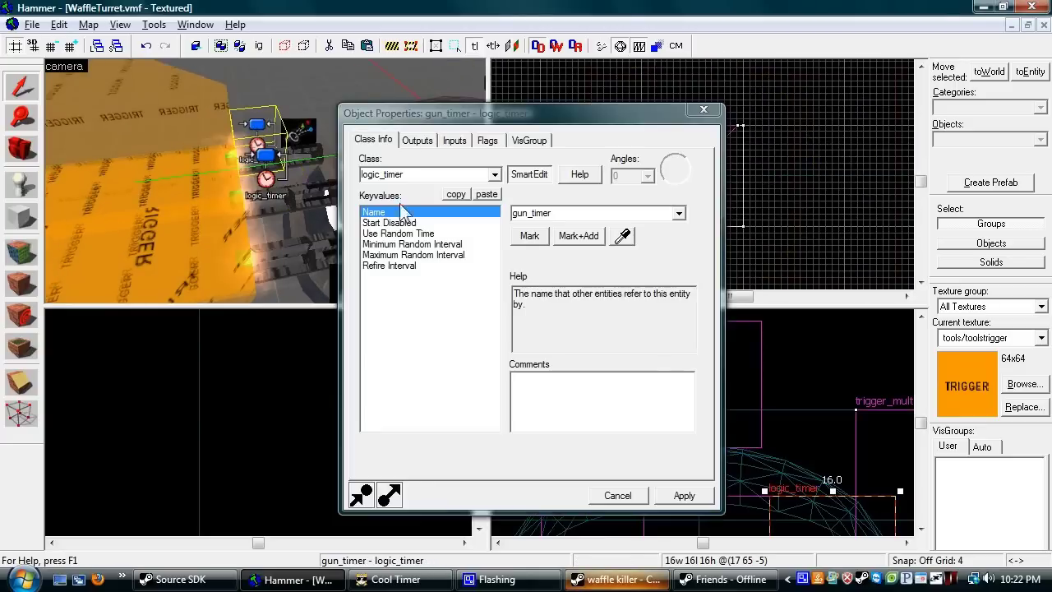
left_click(415, 140)
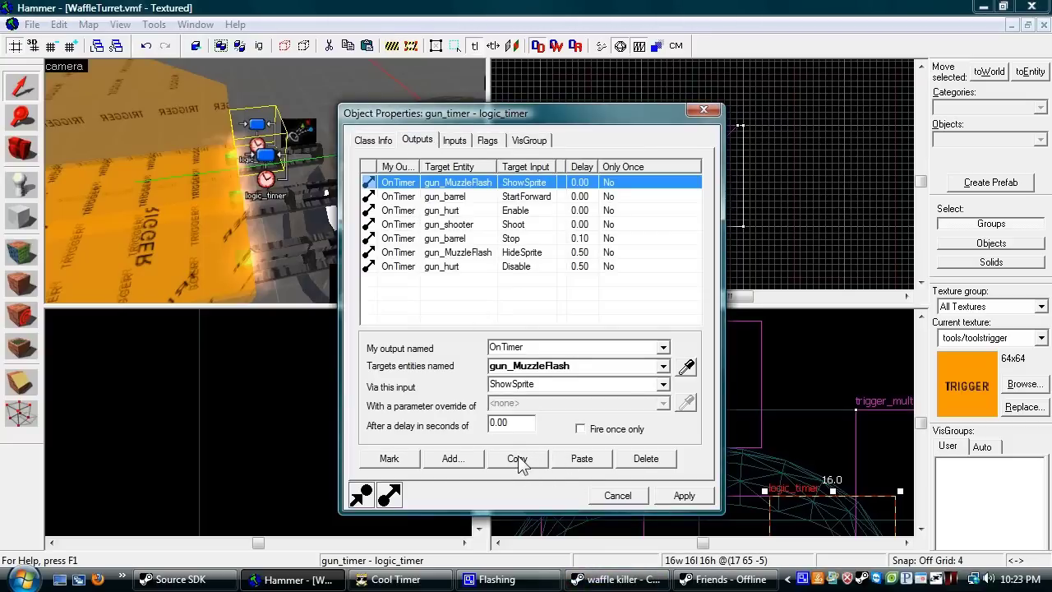
left_click(452, 459)
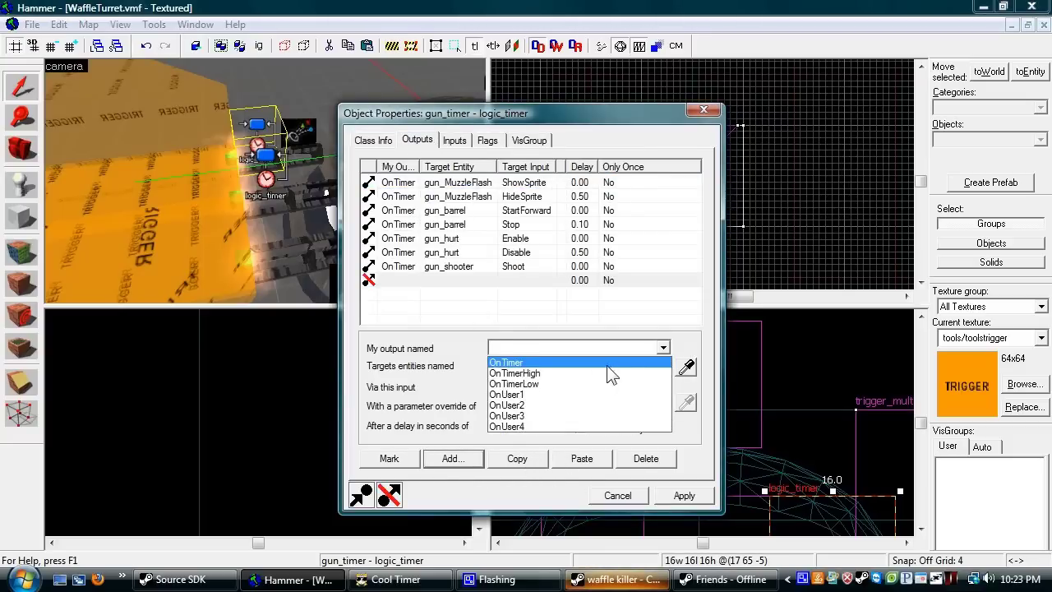
left_click(686, 366)
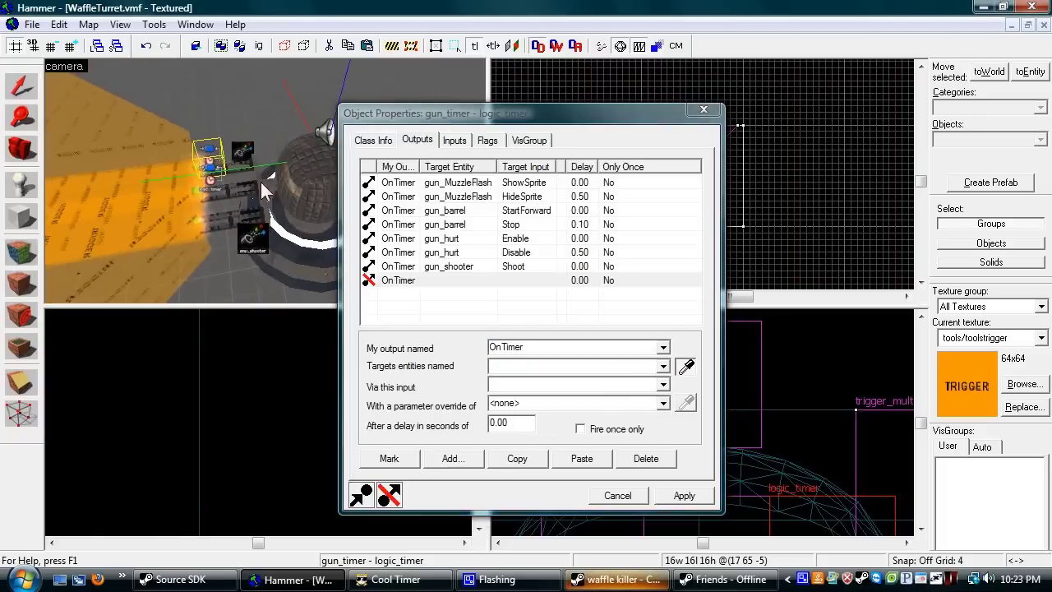
left_click(295, 129)
left_click(511, 387)
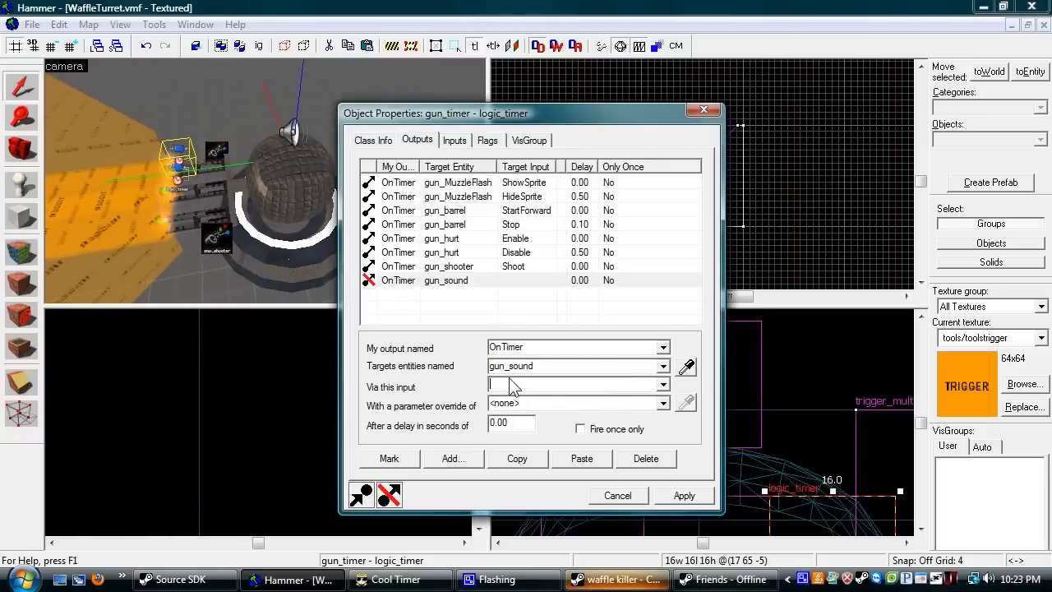
type("PlaySound")
left_click(685, 496)
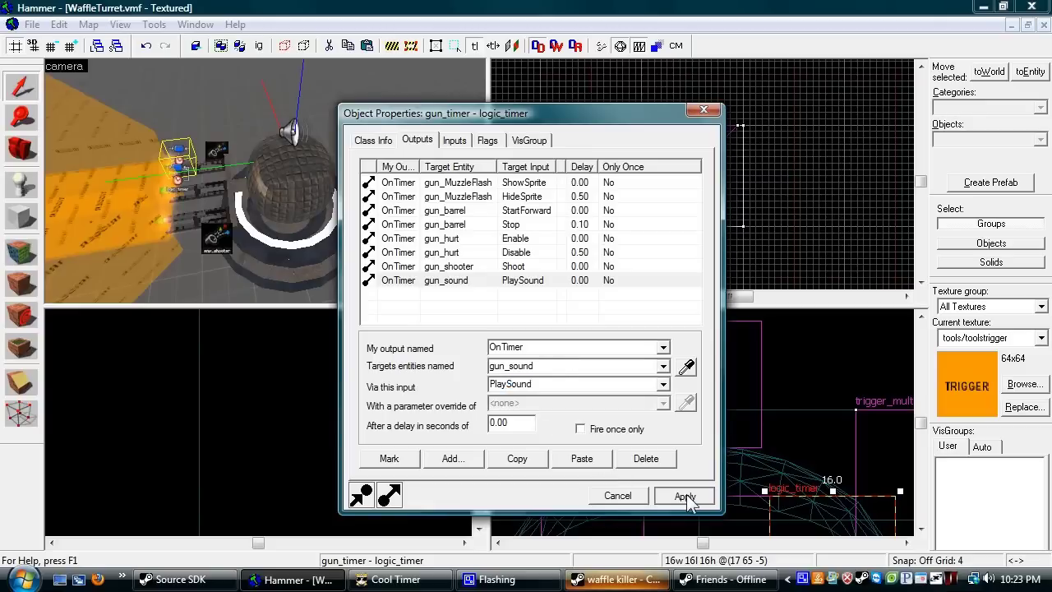
Duplicate a gun_timer output, retarget it to gun_sound with StopSound after a 0.1 second delay, and apply it
left_click(528, 465)
left_click(583, 460)
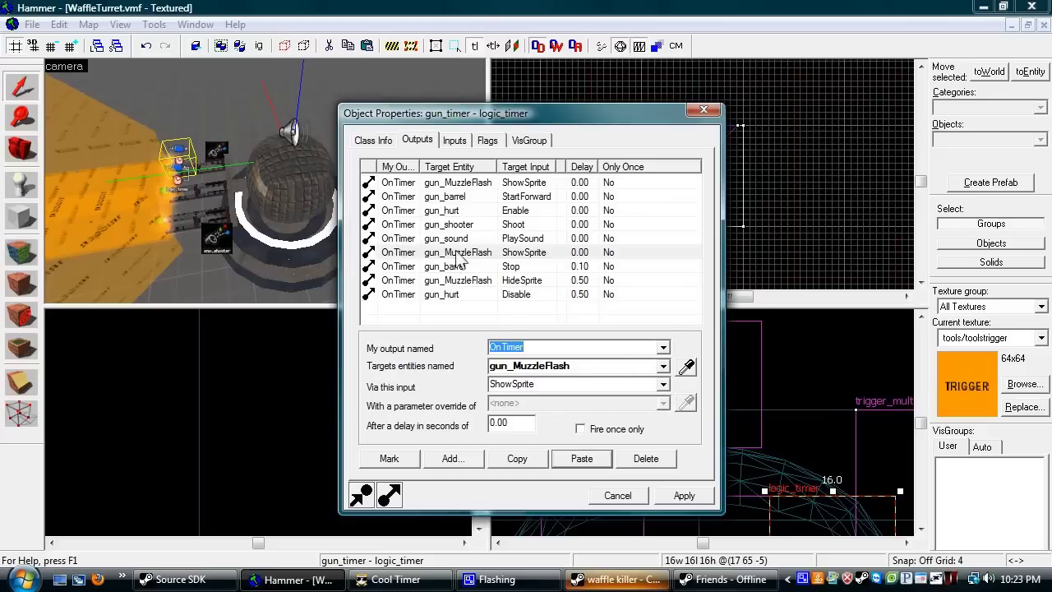
left_click(592, 367)
type("gun_sound")
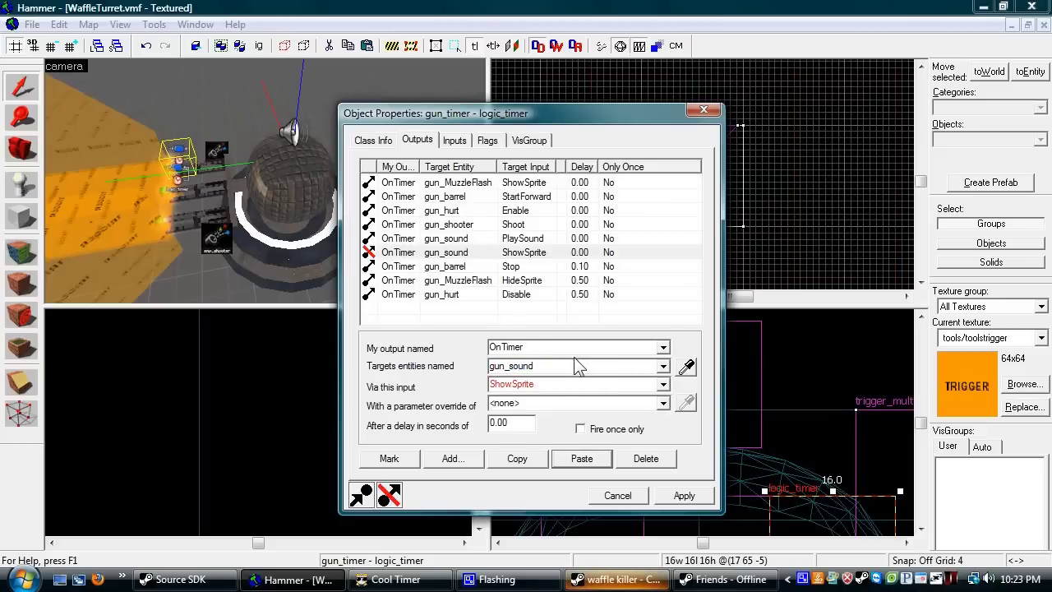
left_click(548, 387)
type("StopSound")
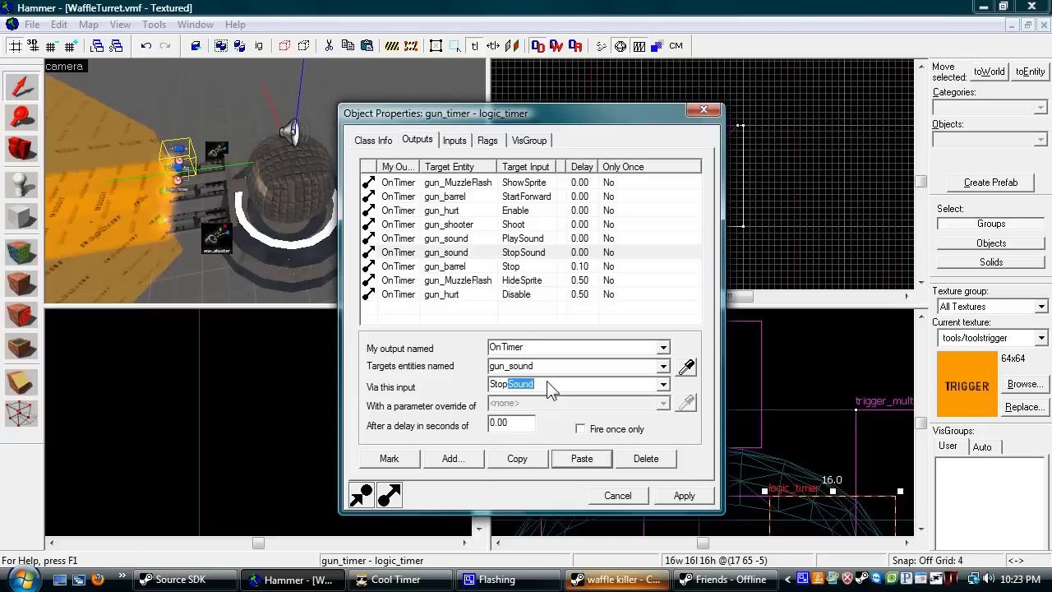
left_click(518, 426)
type(".1")
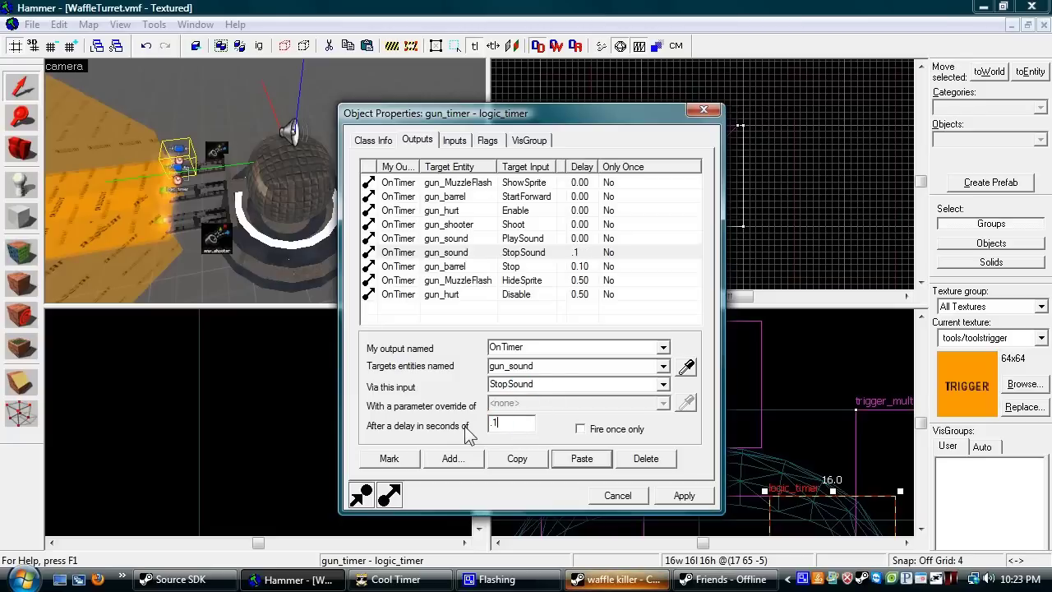
left_click(694, 498)
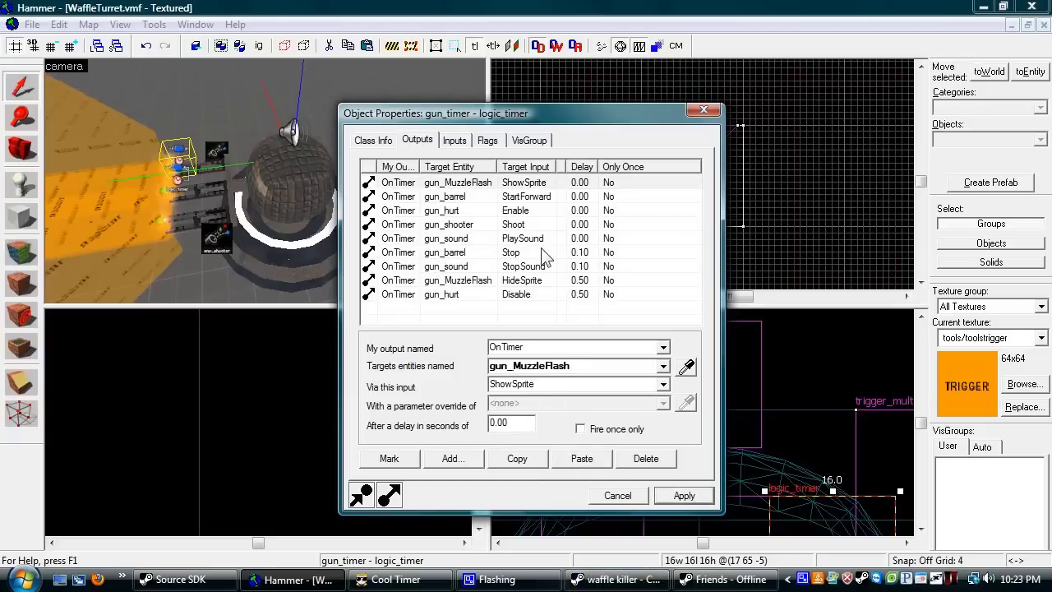
left_click(544, 265)
left_click(682, 496)
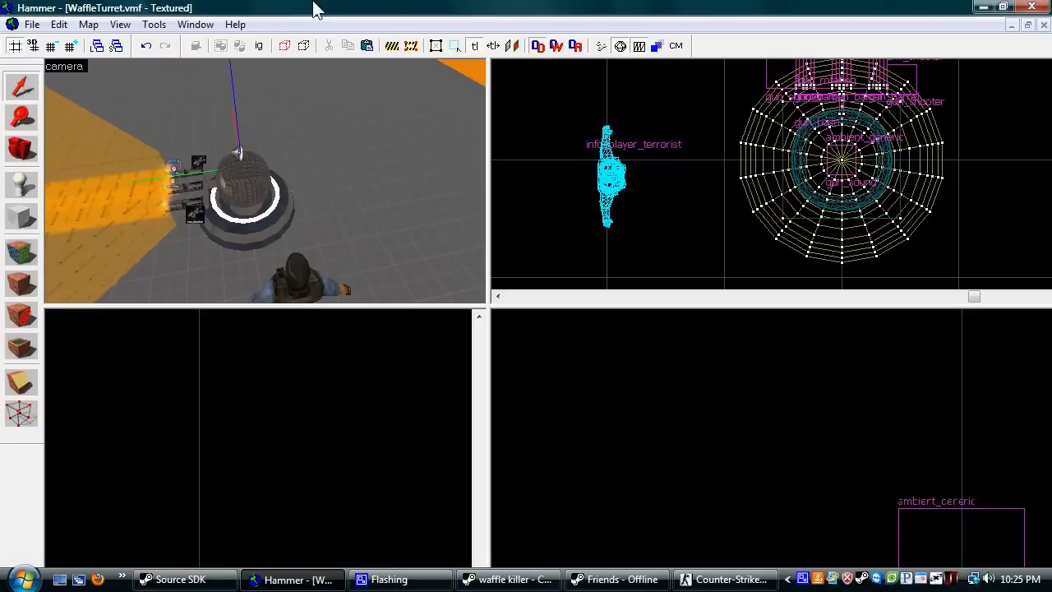
Restore the maximized editor window and stack the VisGroups, texture and object tool bars in a single column
double_click(313, 8)
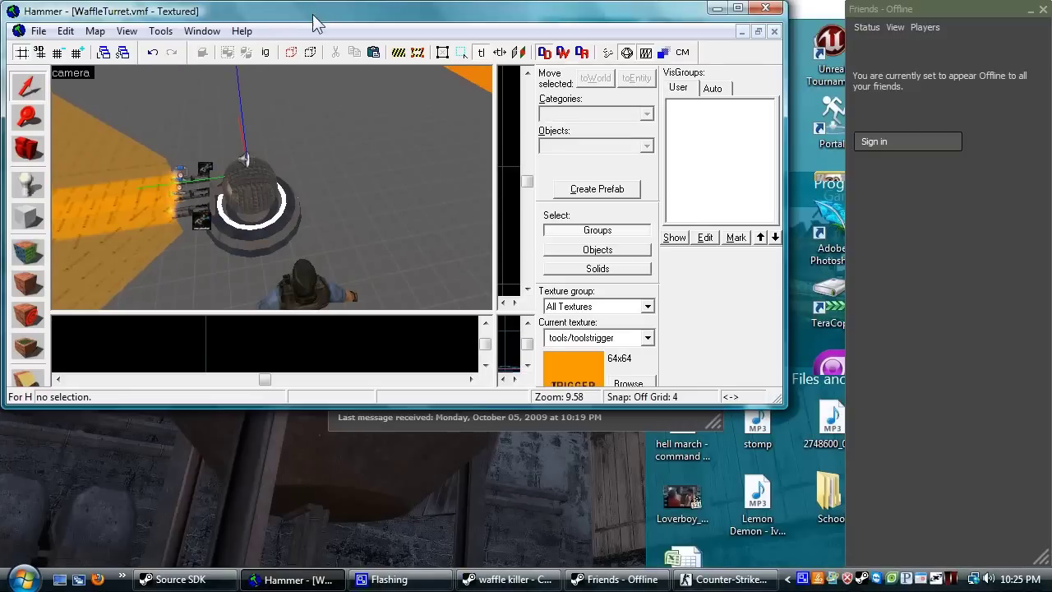
double_click(315, 19)
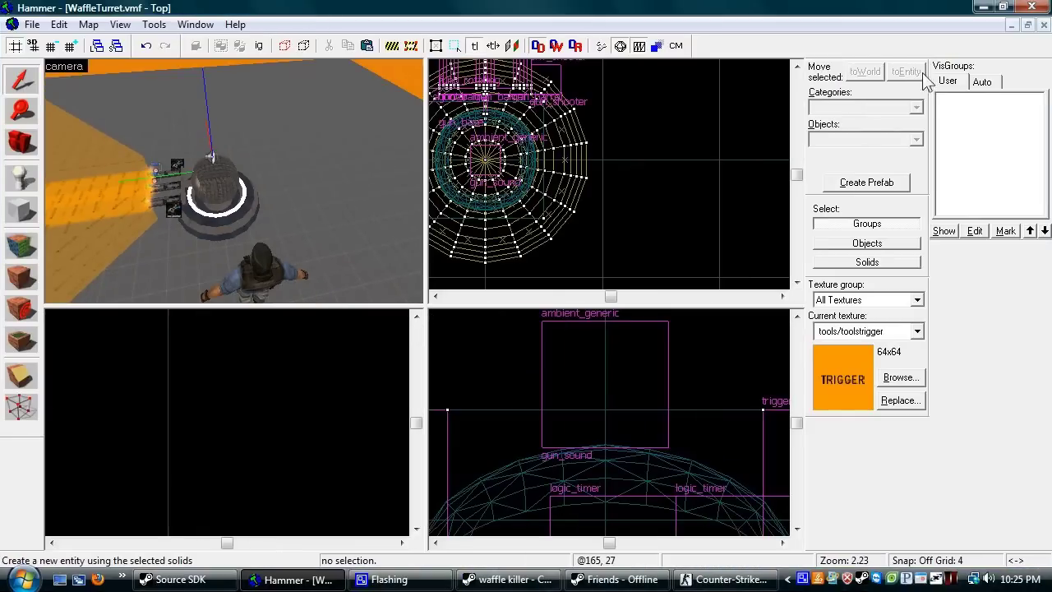
left_click_drag(887, 61, 1041, 206)
left_click_drag(879, 212, 1027, 345)
left_click_drag(886, 294, 1027, 444)
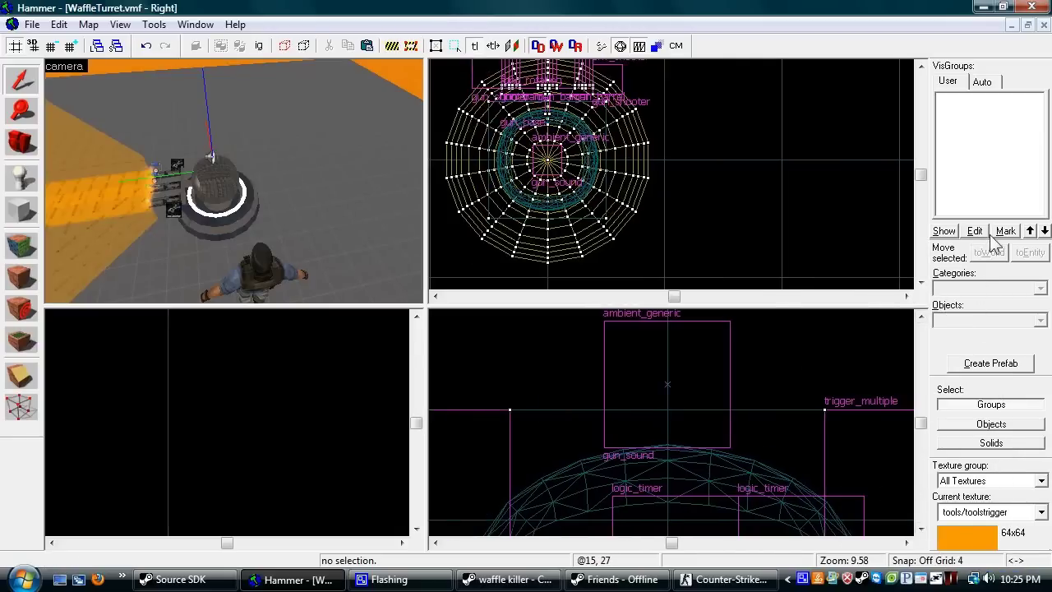
left_click_drag(1001, 460, 998, 243)
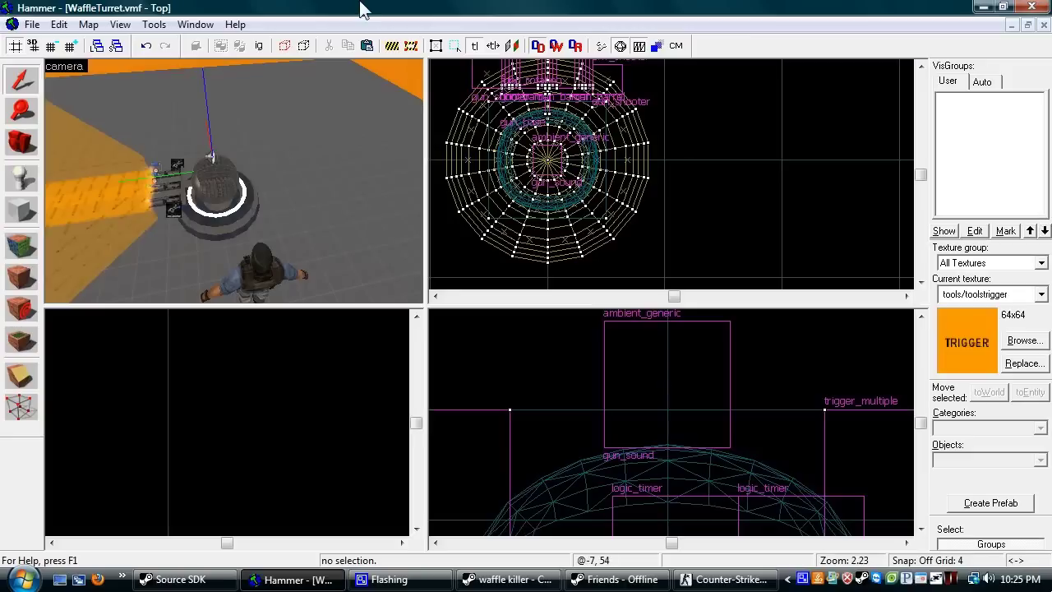
Examine the gun_hurt trigger in front of the guns, checking its Start Disabled setting
scroll(292, 164, "down", 2)
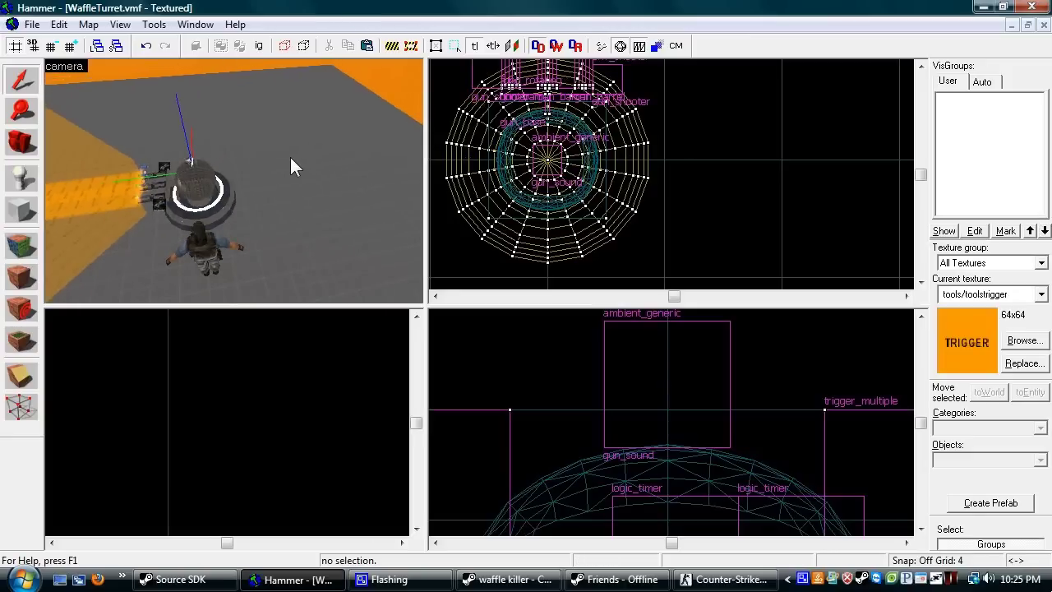
scroll(290, 166, "up", 6)
scroll(290, 159, "down", 2)
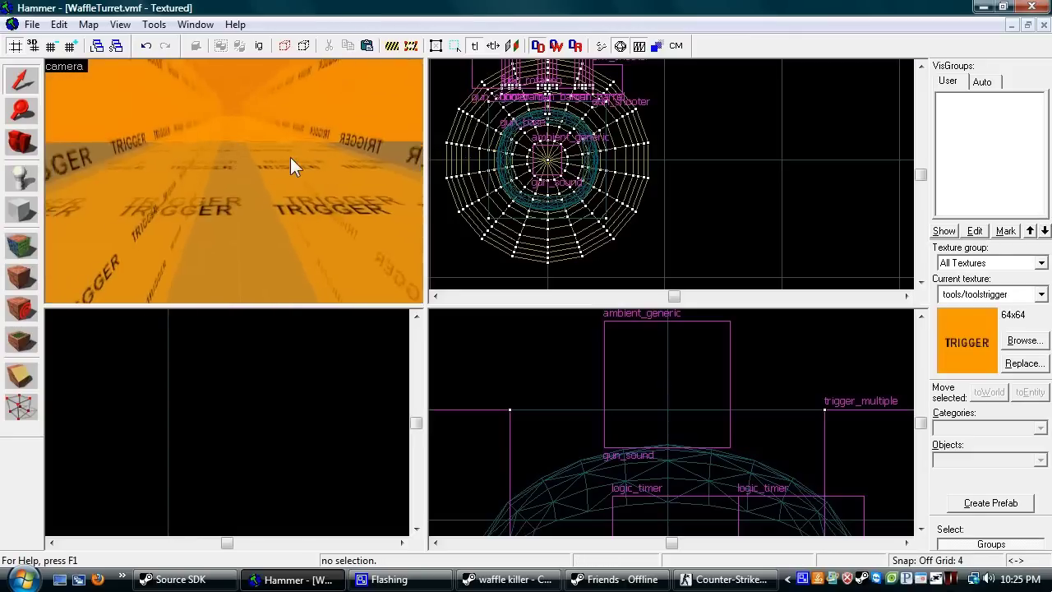
left_click(232, 208)
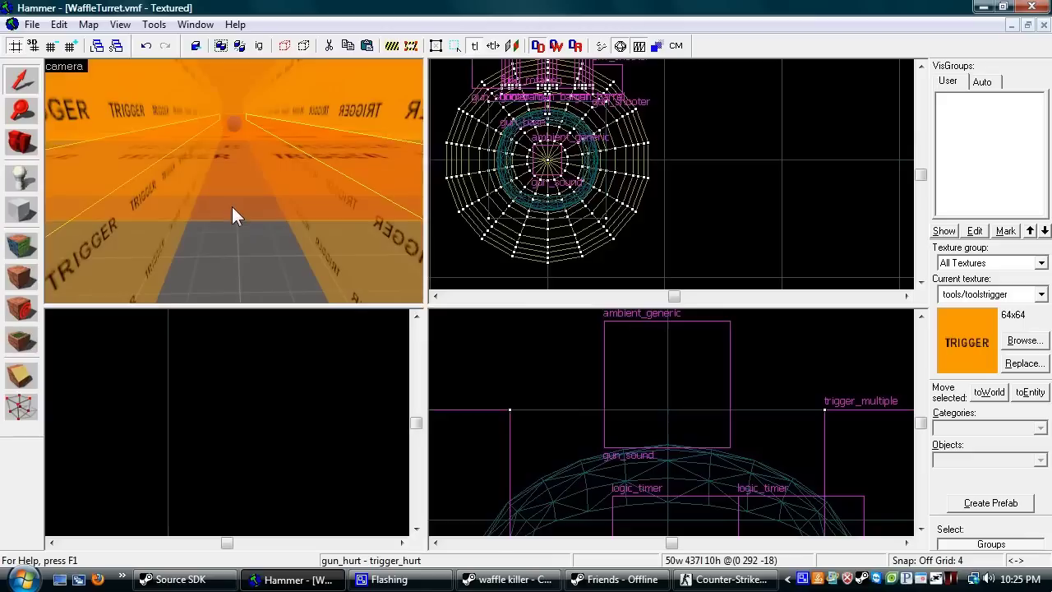
key("alt+Return")
scroll(555, 218, "down", 1)
left_click(684, 495)
scroll(297, 202, "down", 1)
left_click(221, 197)
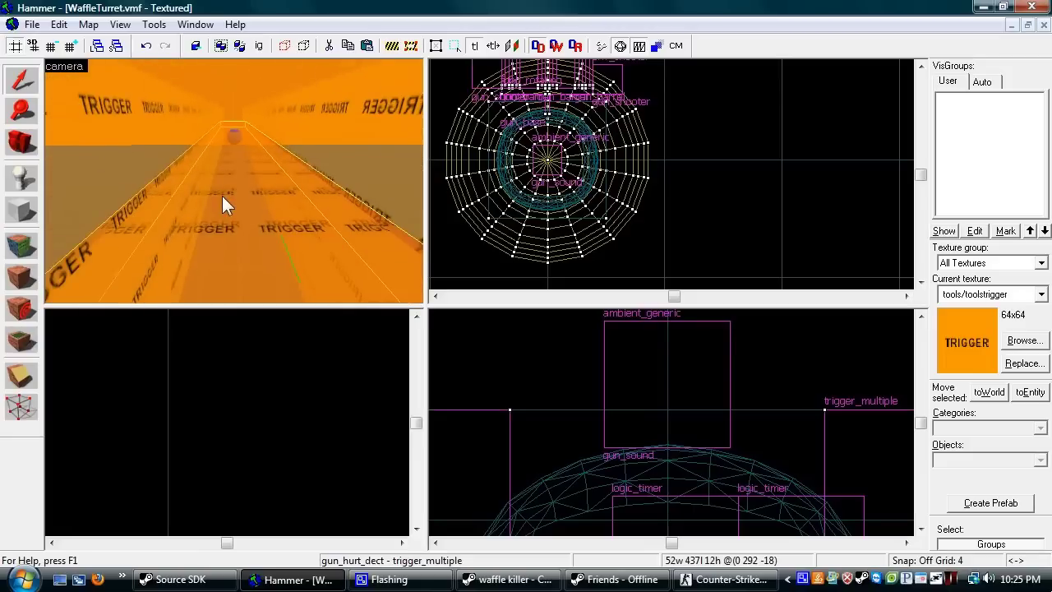
scroll(222, 195, "down", 1)
left_click(222, 196)
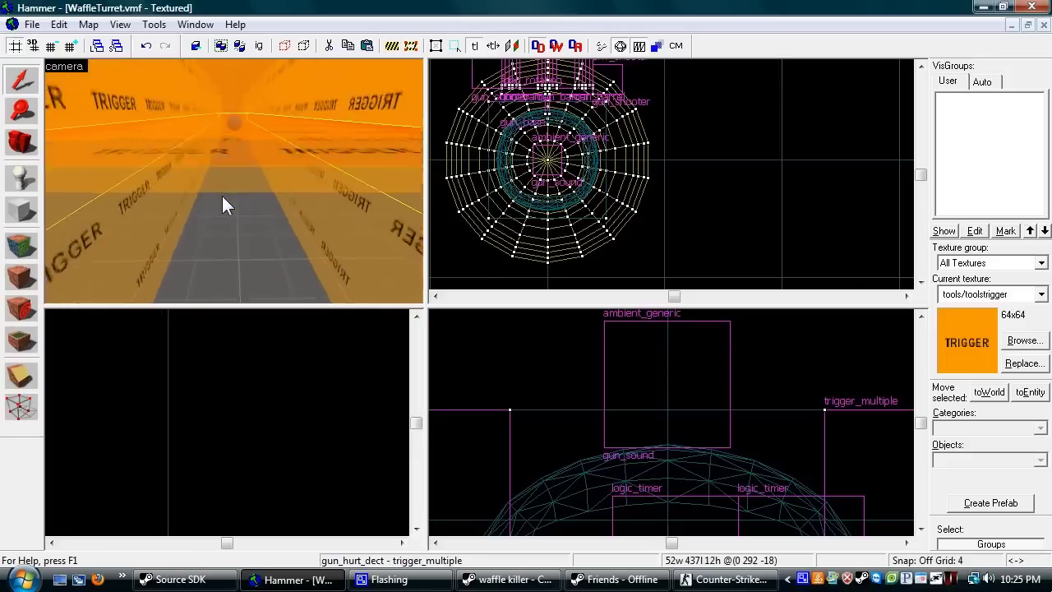
key("alt+Return")
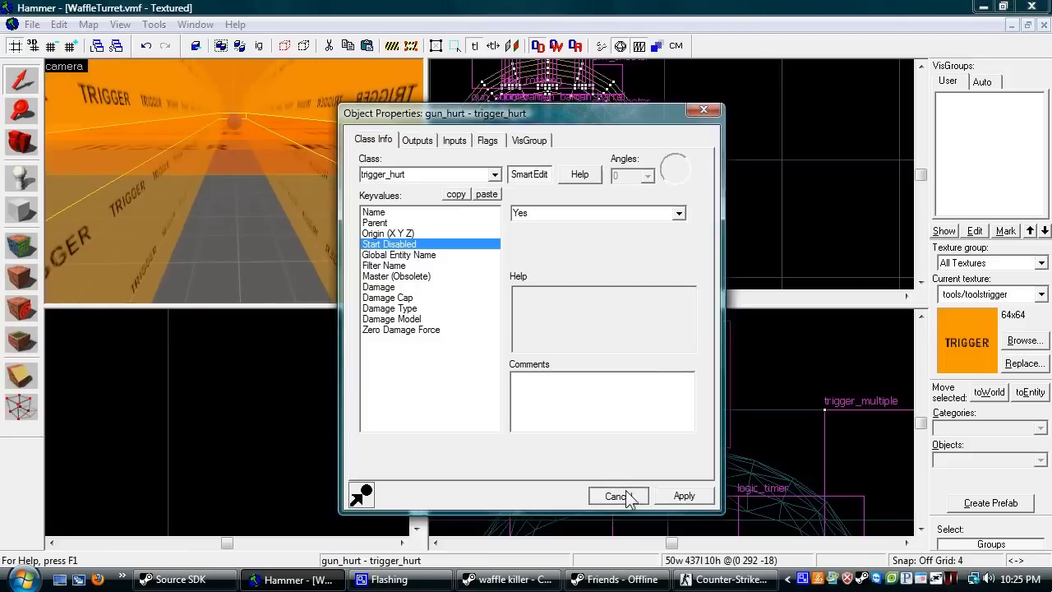
left_click(617, 497)
Make tools/toolsnodraw the current texture, filtering the texture list by nodr
left_click(239, 151)
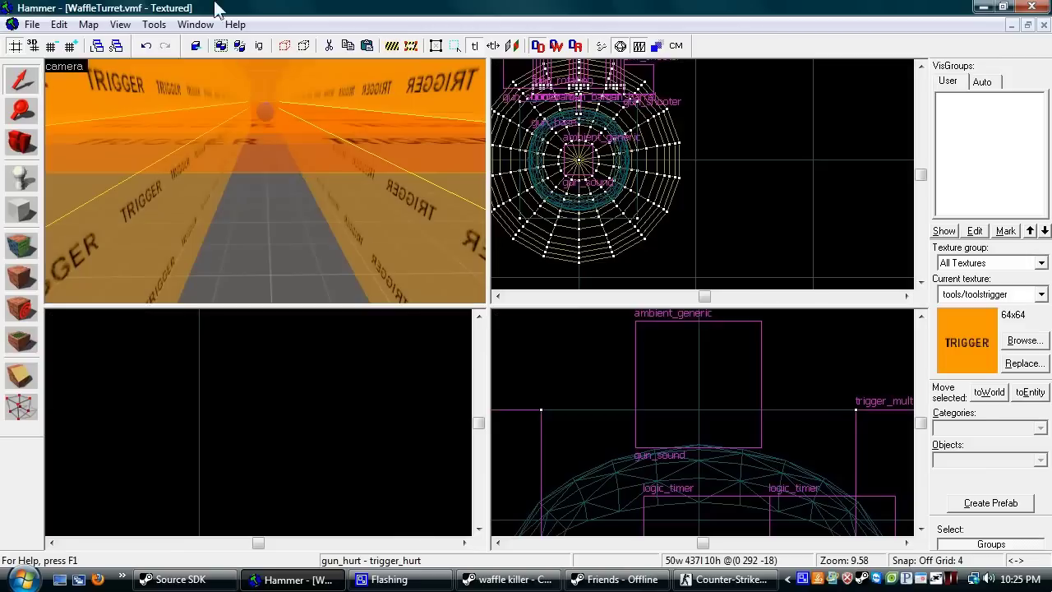
left_click_drag(380, 228, 281, 165)
scroll(281, 165, "down", 3)
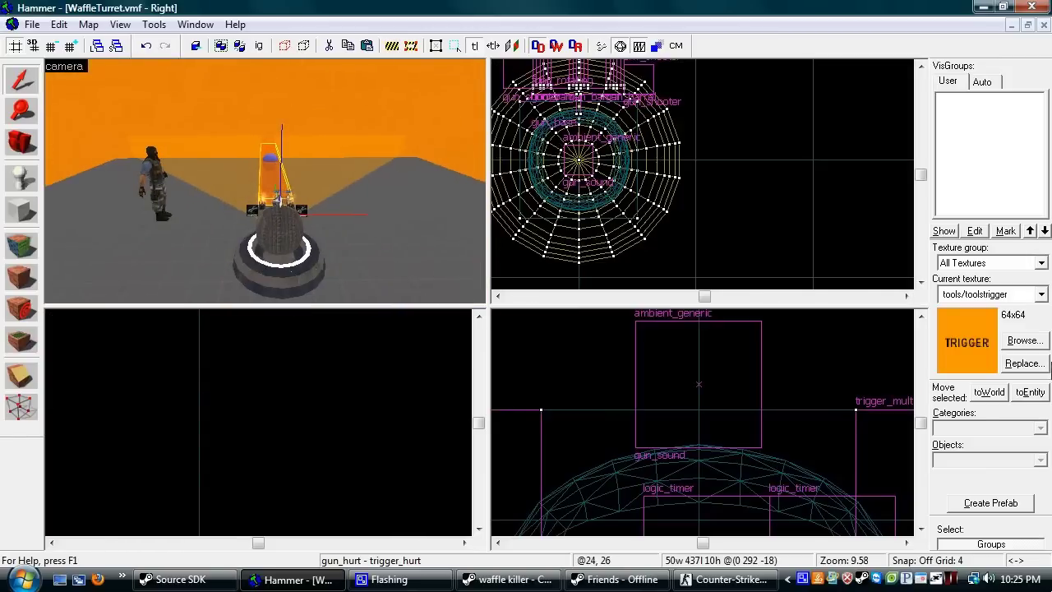
left_click(1024, 340)
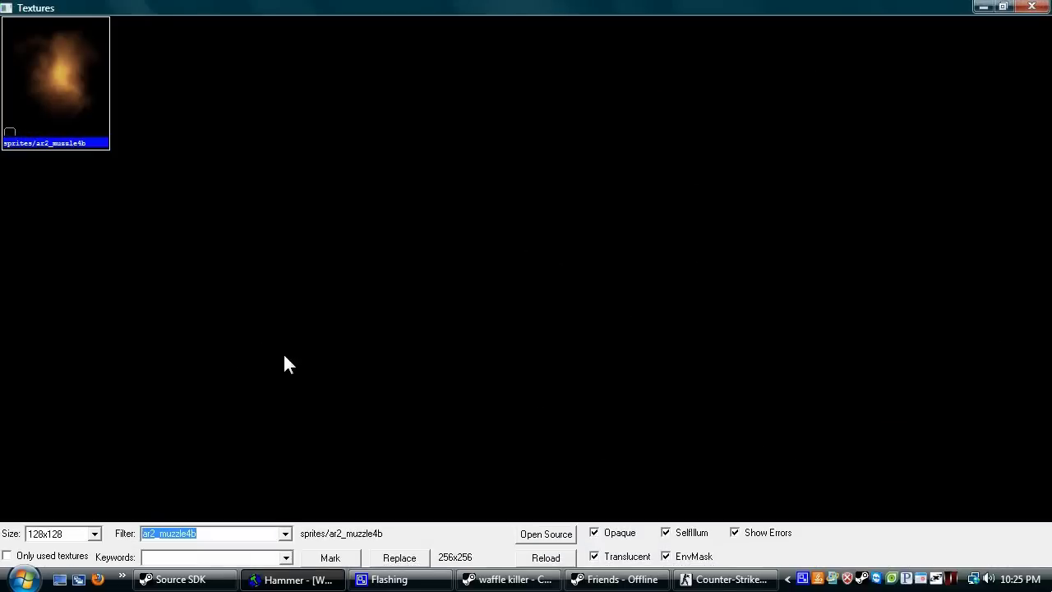
type("nodr")
double_click(91, 97)
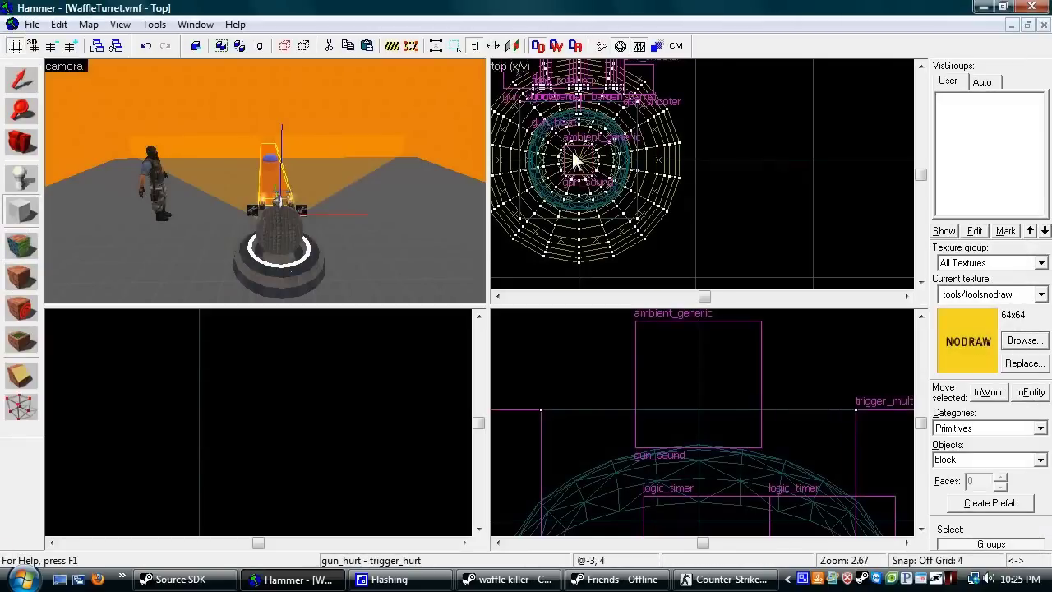
Create a nodraw block about 6 units wide and 4 units high resting on top of the turret dome
scroll(575, 160, "up", 3)
scroll(707, 449, "up", 4)
left_click_drag(651, 457, 754, 388)
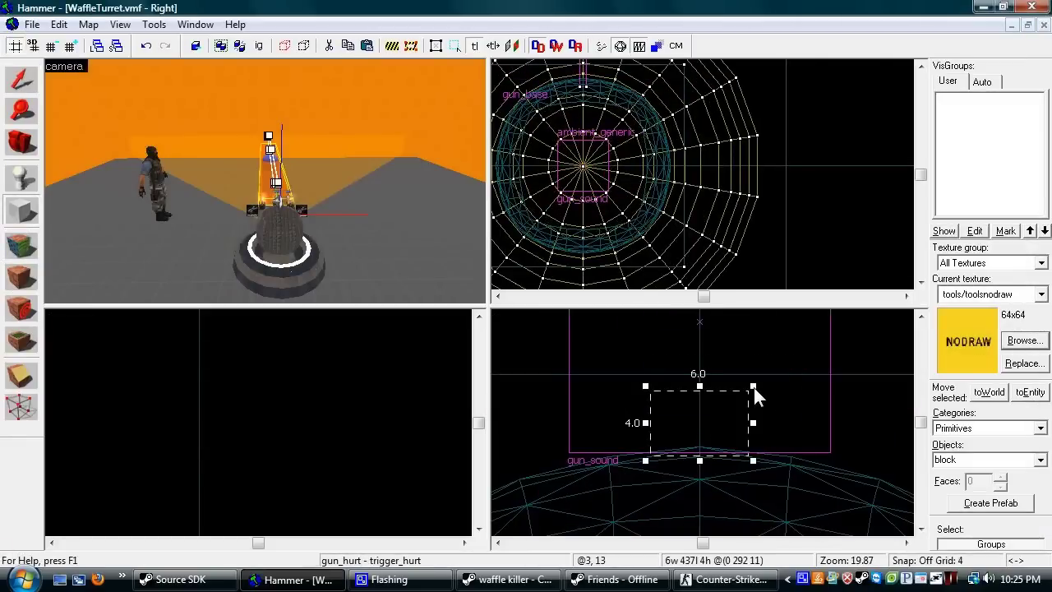
scroll(646, 164, "down", 6)
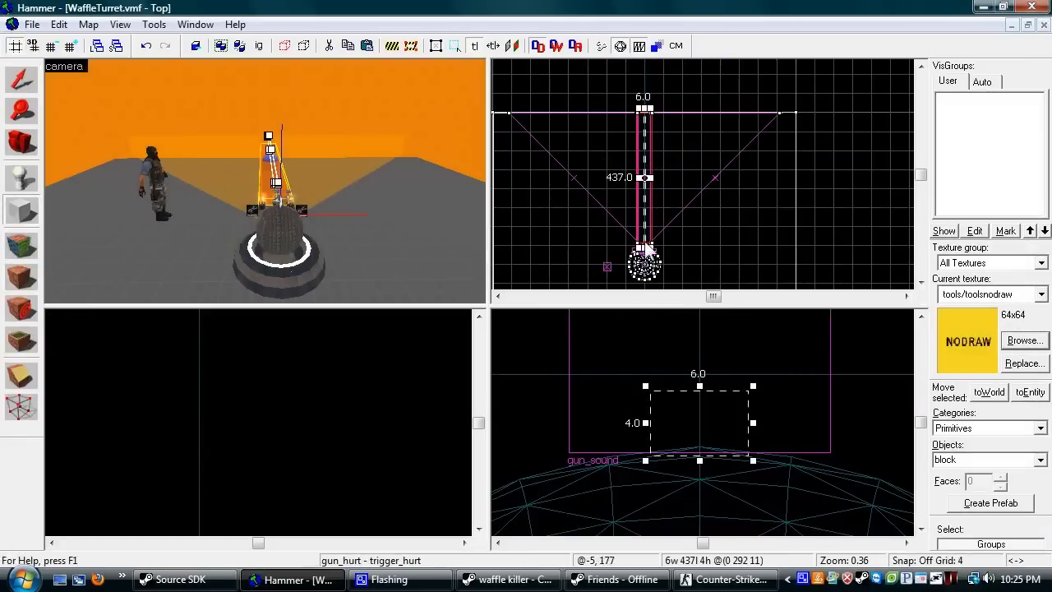
key("Return")
left_click(20, 78)
Resize the nodraw block lengthwise to about 11 units so it sits over the center of the turret dome
scroll(643, 267, "up", 2)
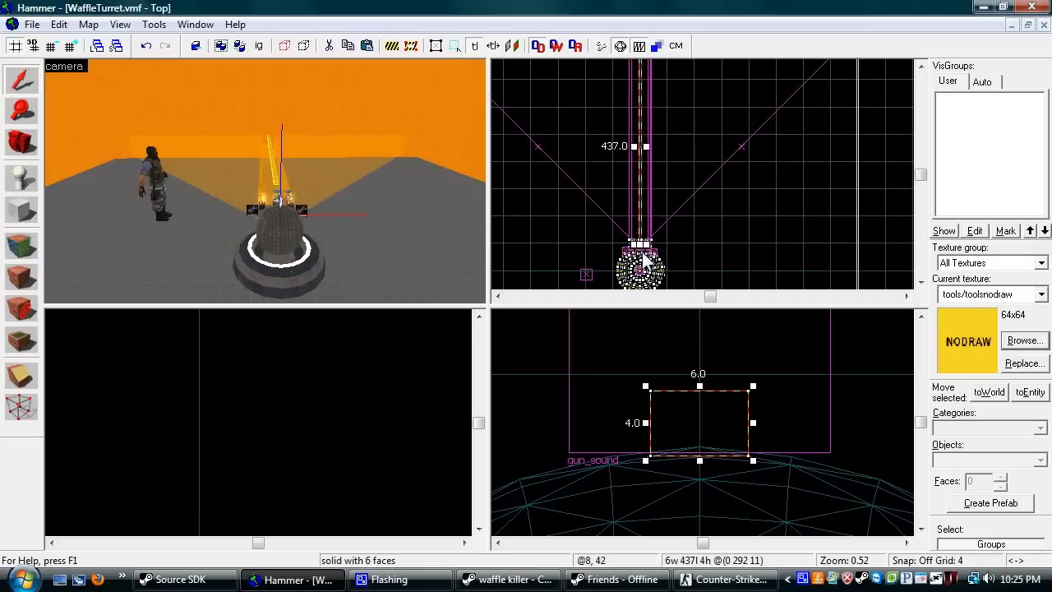
left_click(643, 267)
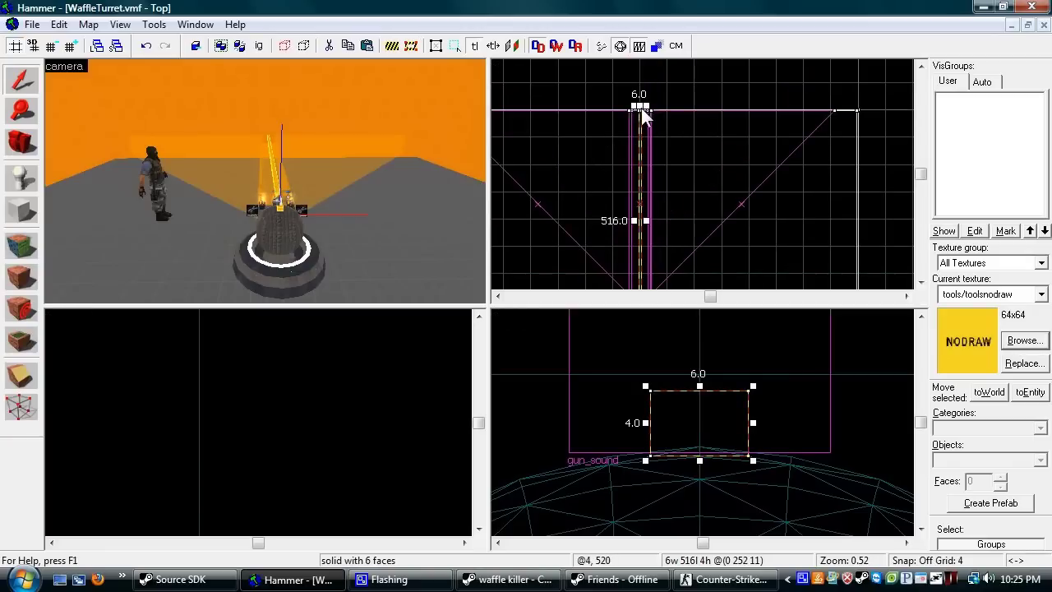
scroll(643, 115, "up", 10)
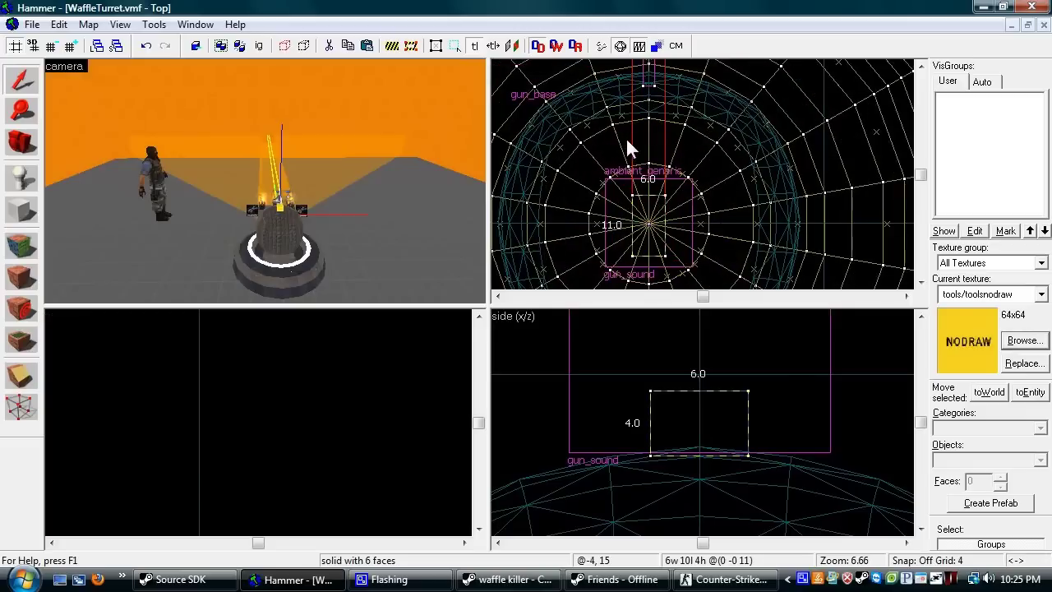
left_click(230, 202)
scroll(273, 167, "up", 3)
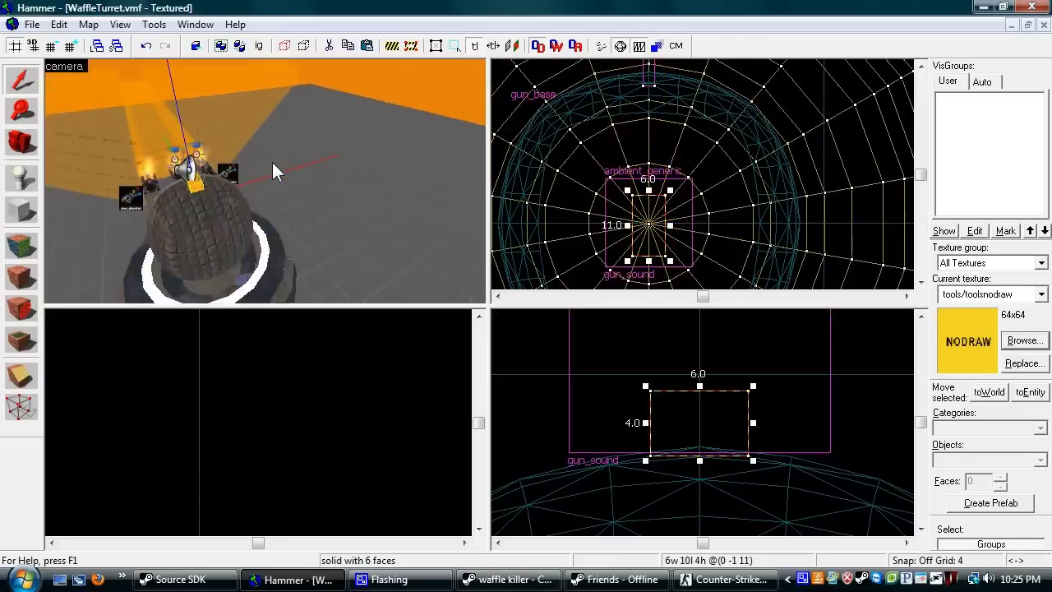
scroll(272, 162, "up", 3)
scroll(271, 160, "down", 2)
key("shift+a")
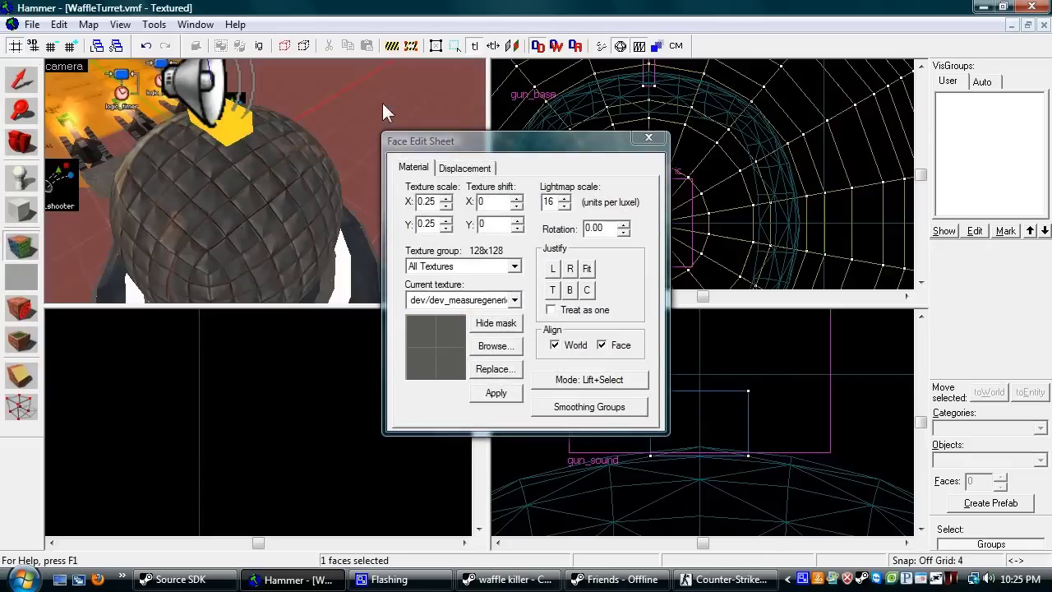
left_click(648, 137)
left_click(234, 124)
Tie the nodraw block on top of the turret dome to a func_button entity
scroll(159, 118, "up", 2)
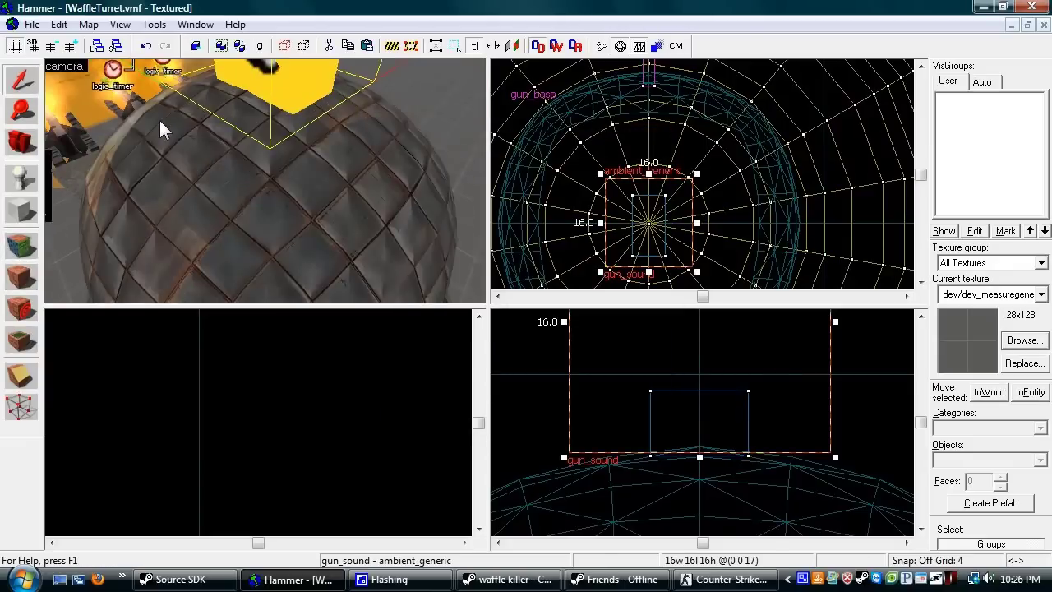
key("Up")
scroll(160, 120, "up", 1)
scroll(197, 195, "down", 1)
left_click(227, 198)
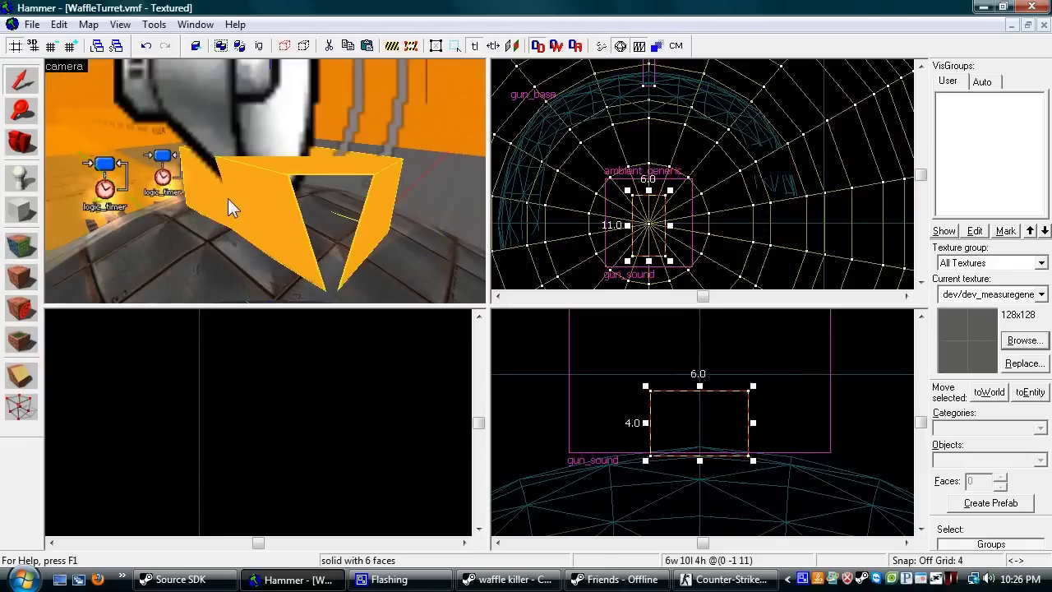
left_click(21, 277)
key("ctrl+t")
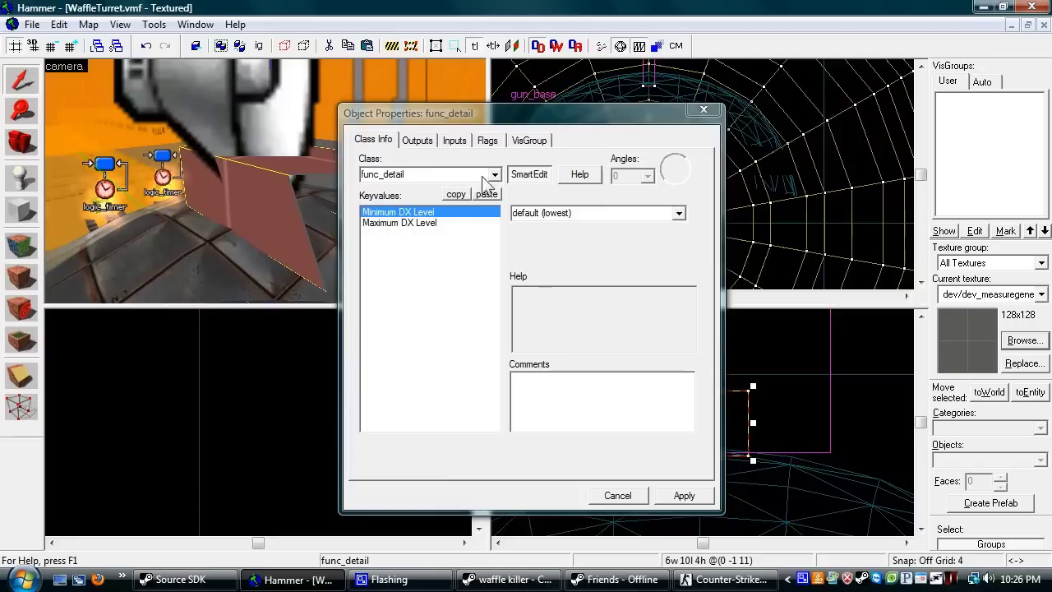
left_click(495, 175)
scroll(427, 221, "up", 2)
left_click(390, 214)
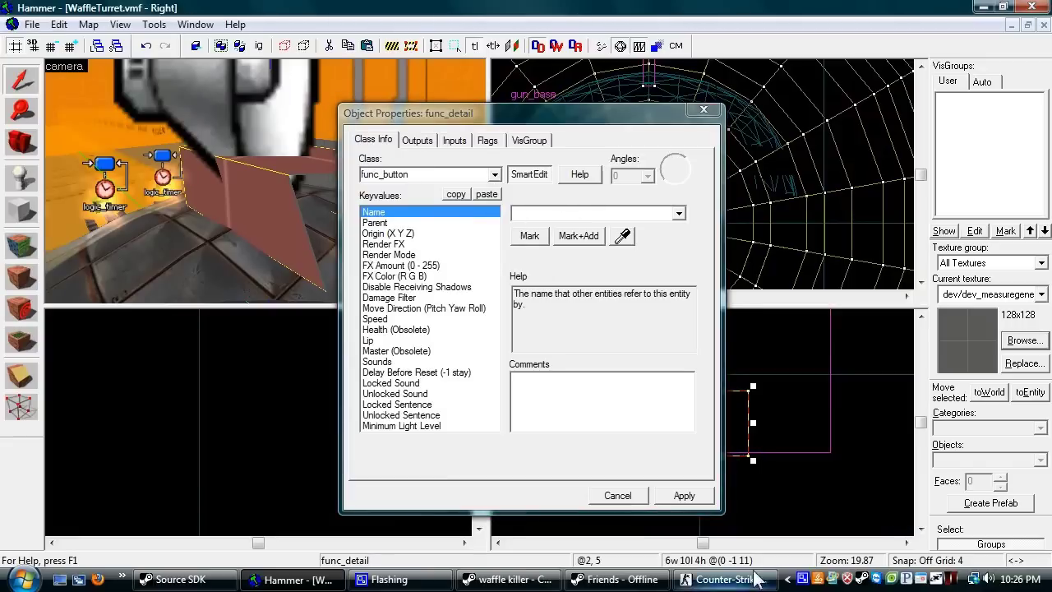
left_click(682, 497)
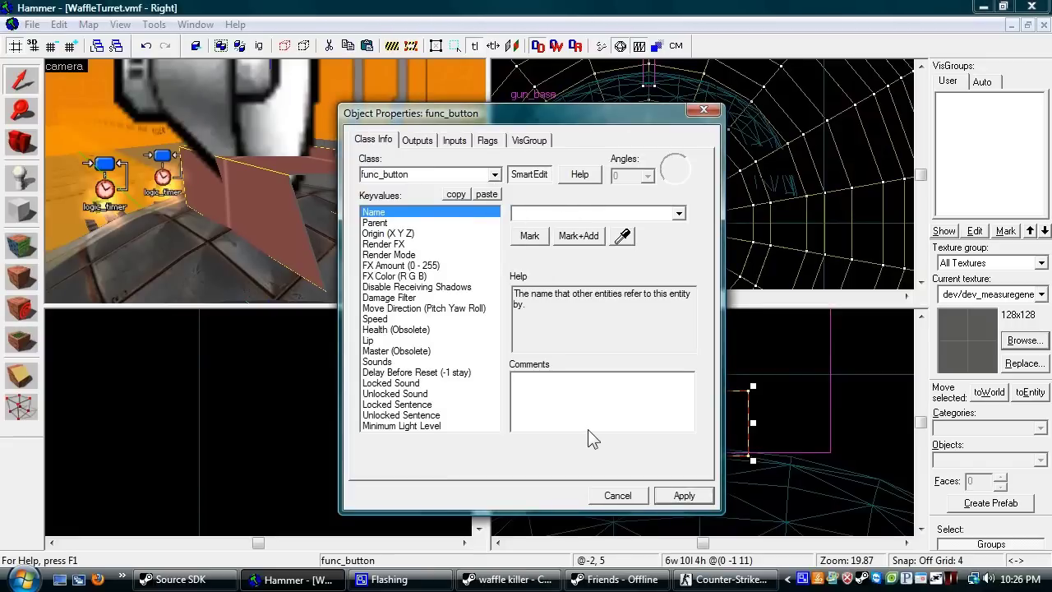
Name the func_button gun_button and enable its Don't move flag
left_click(548, 215)
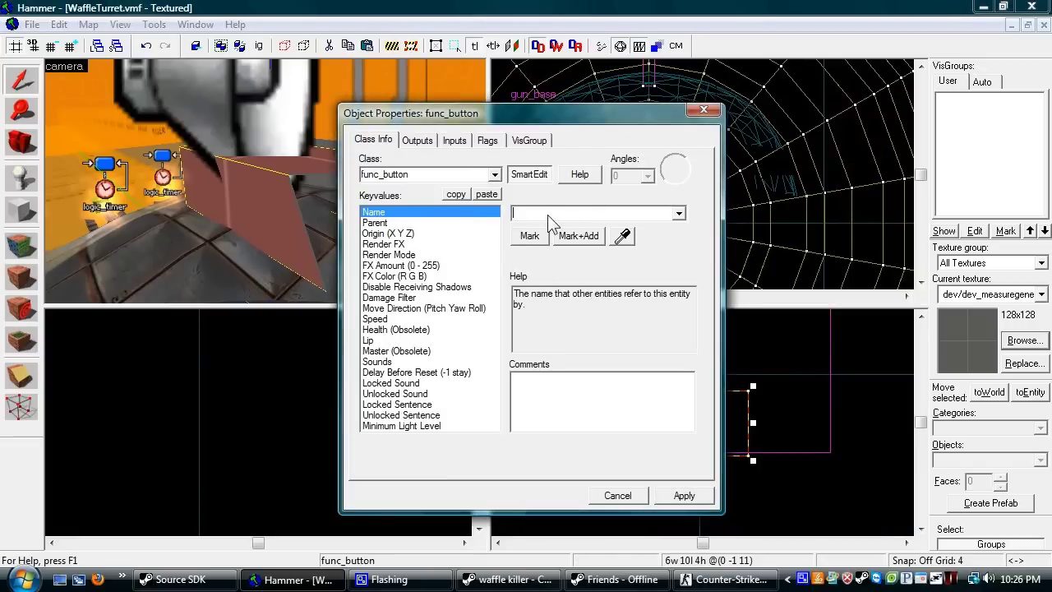
type("gun_button")
left_click(684, 496)
left_click(488, 140)
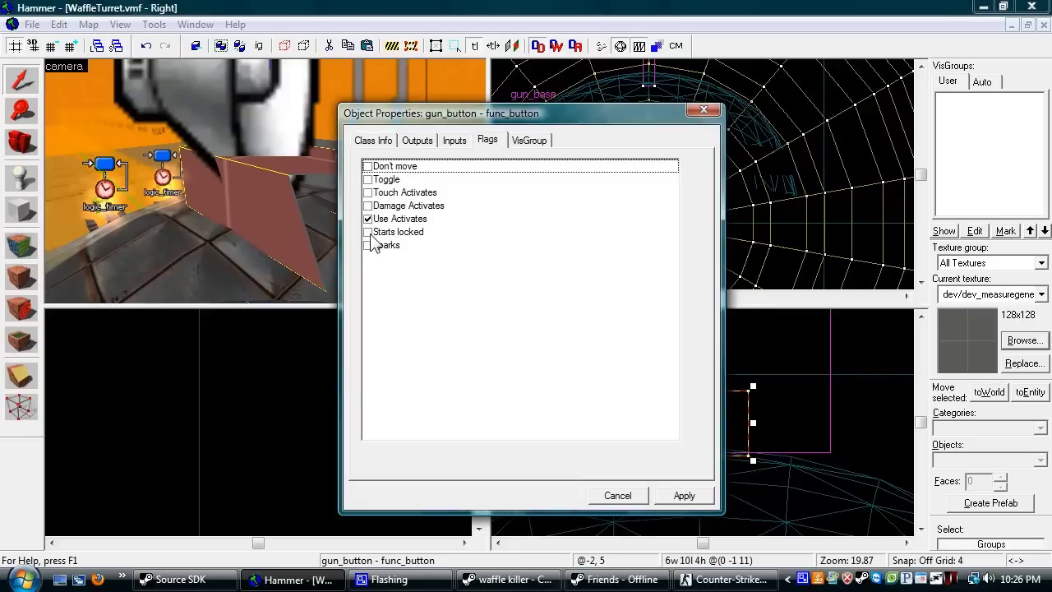
left_click(369, 167)
left_click(680, 497)
Add an OnPressed output to gun_button that sends Disable to Turn_right
left_click(417, 141)
left_click(460, 457)
left_click(663, 348)
left_click(542, 395)
left_click(685, 367)
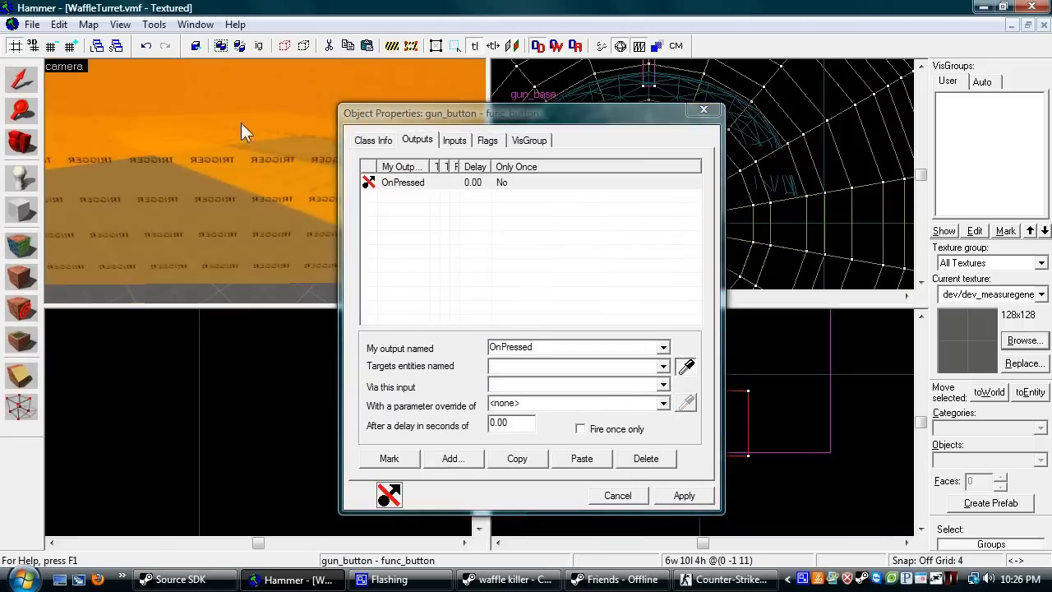
left_click(285, 152)
left_click(493, 386)
type("Disable")
Duplicate the OnPressed output and retarget the copy to Turn_left with the Disable input
left_click(517, 458)
left_click(581, 458)
left_click(686, 367)
left_click(235, 245)
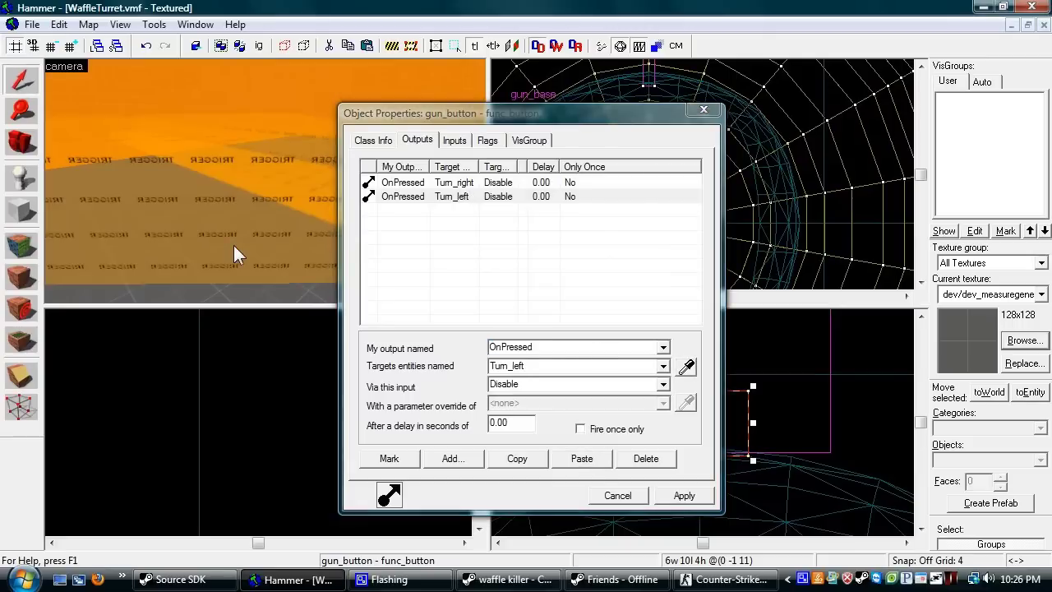
left_click(533, 387)
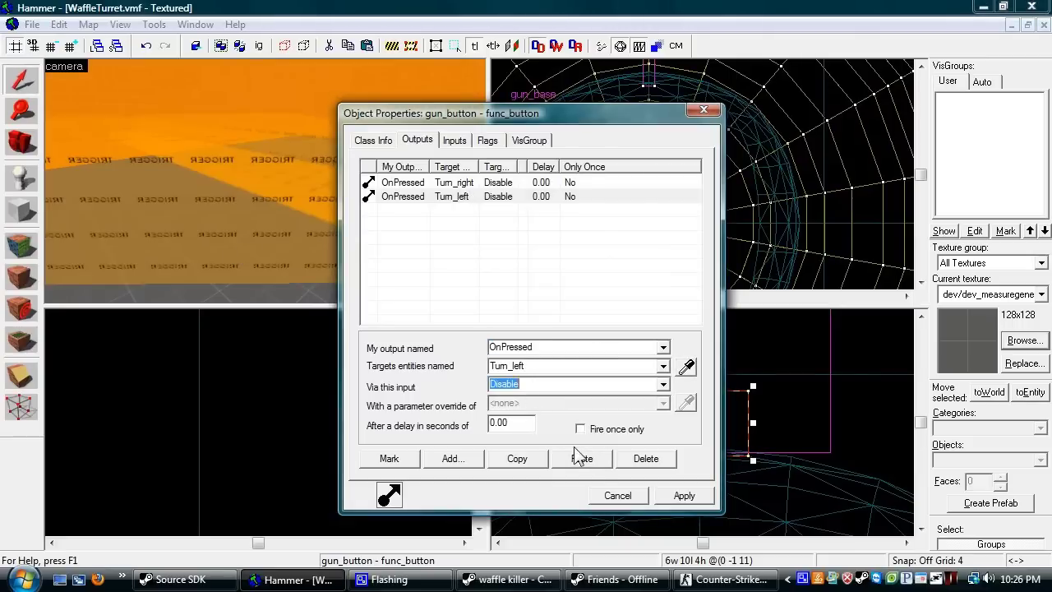
Add a third OnPressed output to gun_button that sends Disable to gun_hurt_dect, and apply the outputs
left_click(688, 368)
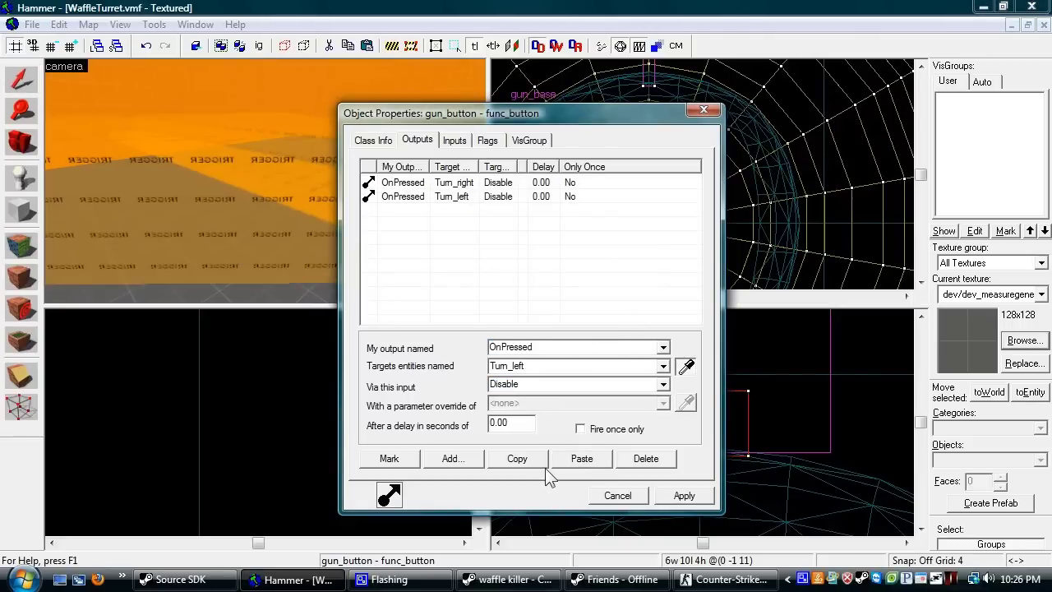
left_click(317, 241)
left_click(677, 368)
left_click(513, 464)
left_click(563, 457)
left_click(555, 184)
left_click(526, 461)
left_click(571, 462)
left_click(684, 370)
scroll(180, 181, "down", 5)
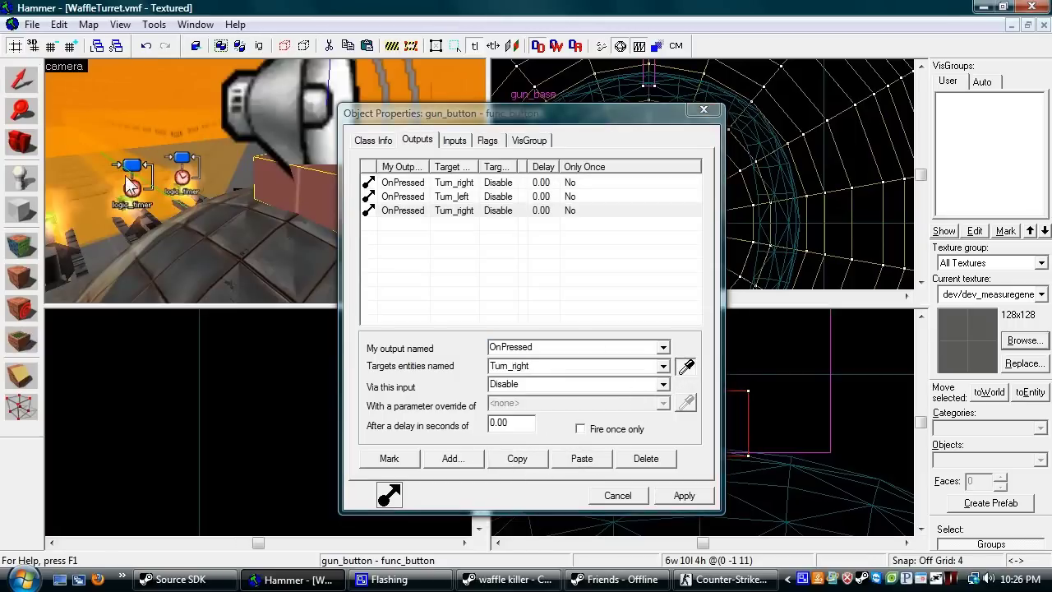
left_click(98, 159)
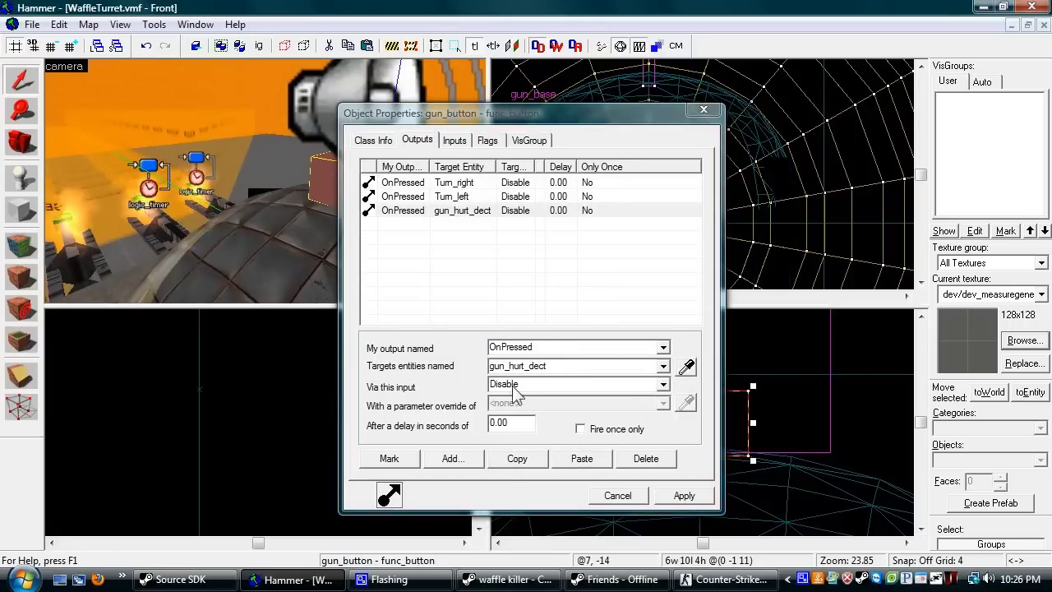
left_click(679, 496)
Add an OnDamaged output to gun_button that sends Lock to gun_button itself
scroll(97, 240, "down", 3)
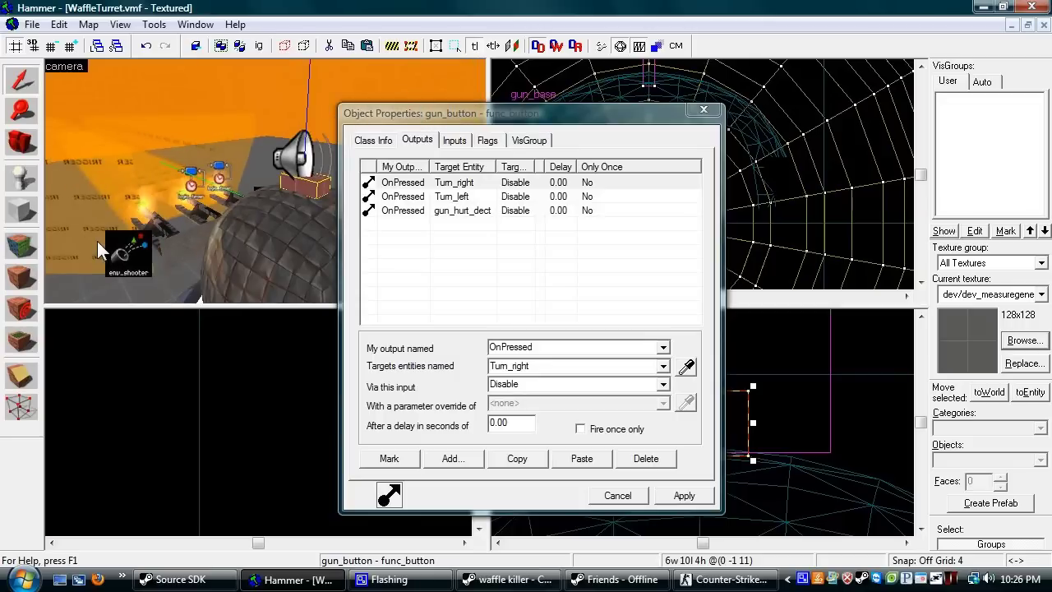
left_click(460, 470)
left_click(663, 347)
left_click(606, 360)
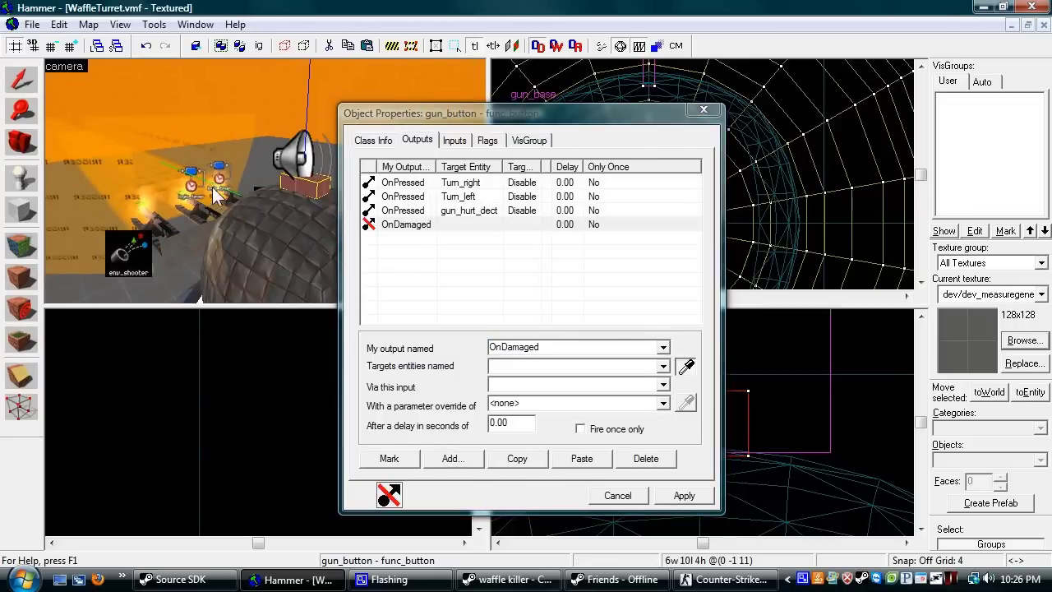
scroll(215, 196, "up", 3)
left_click(264, 196)
left_click(503, 385)
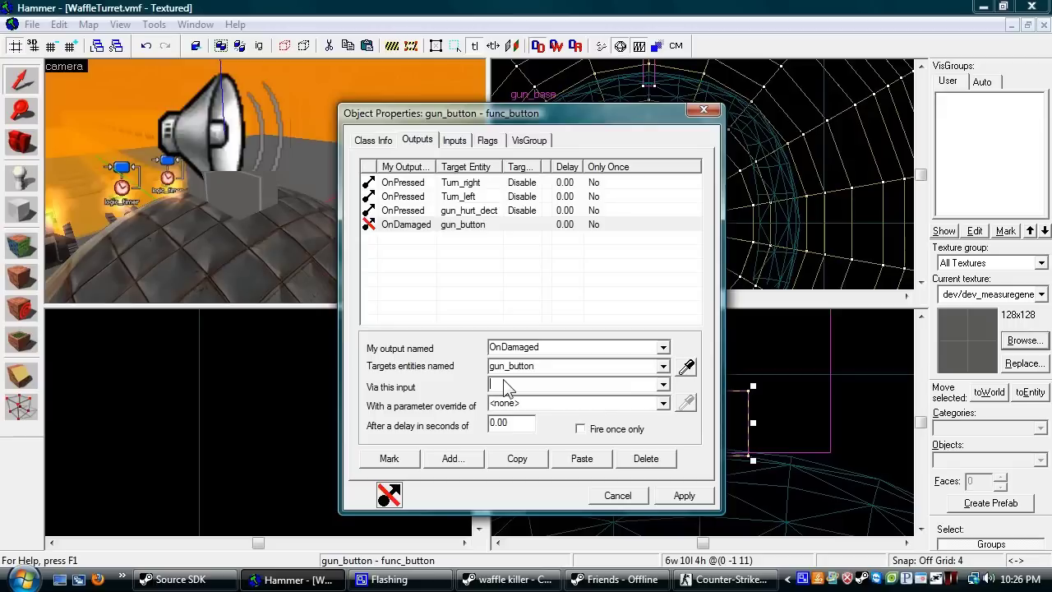
type("L")
Duplicate the Lock output as an OnUseLocked output that sends Unlock to gun_button, and apply it
left_click(543, 459)
left_click(575, 458)
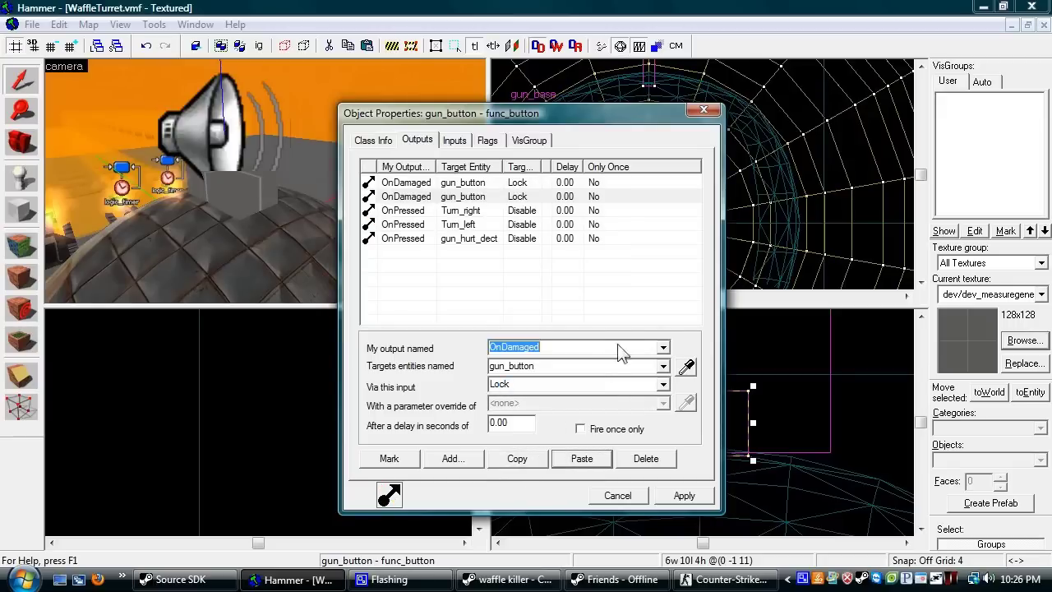
left_click(662, 347)
left_click(592, 402)
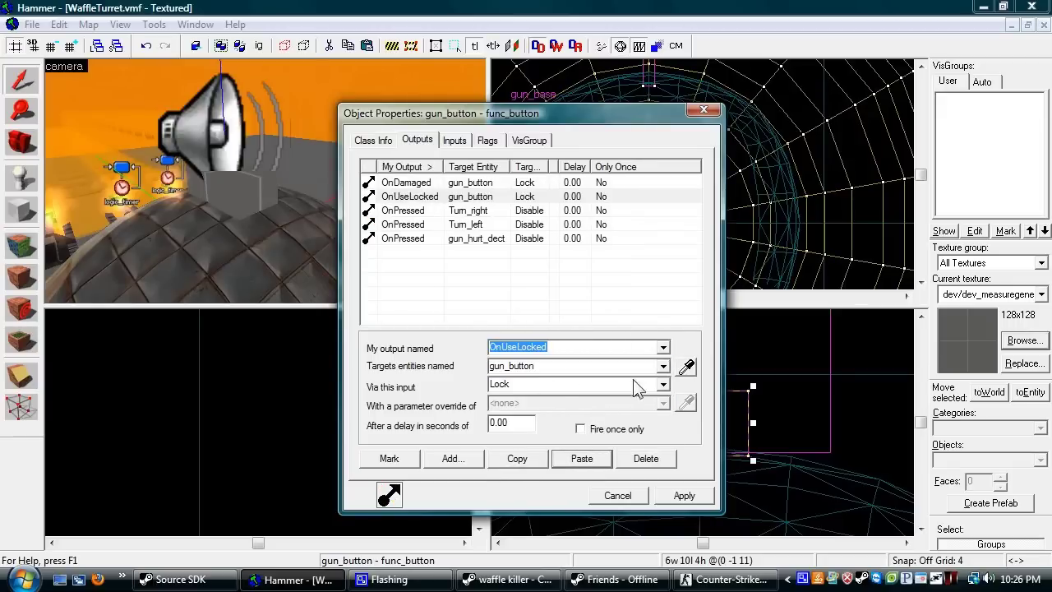
left_click(555, 385)
type("Unl")
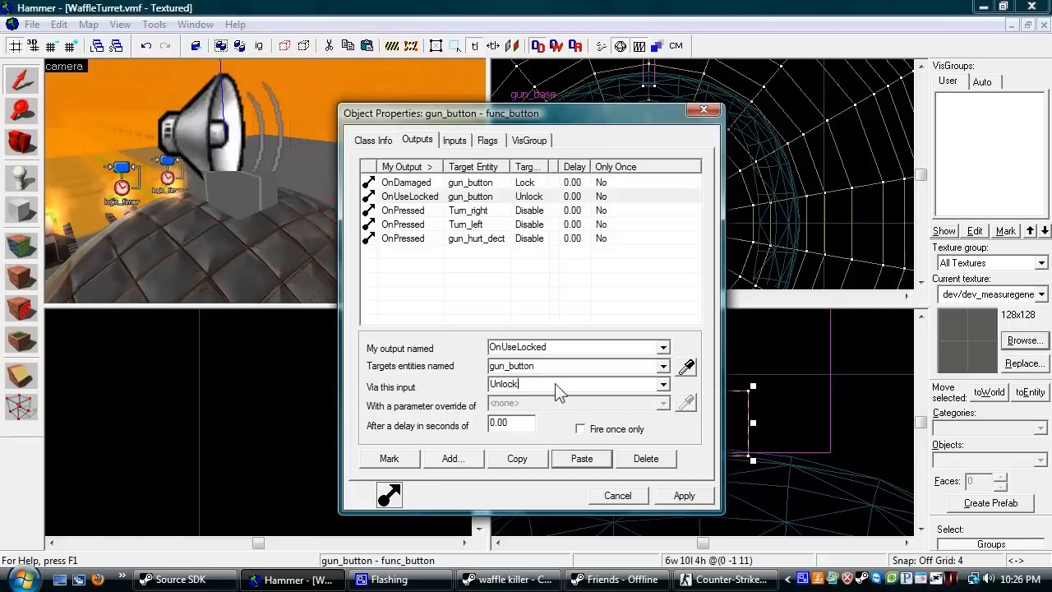
left_click(670, 497)
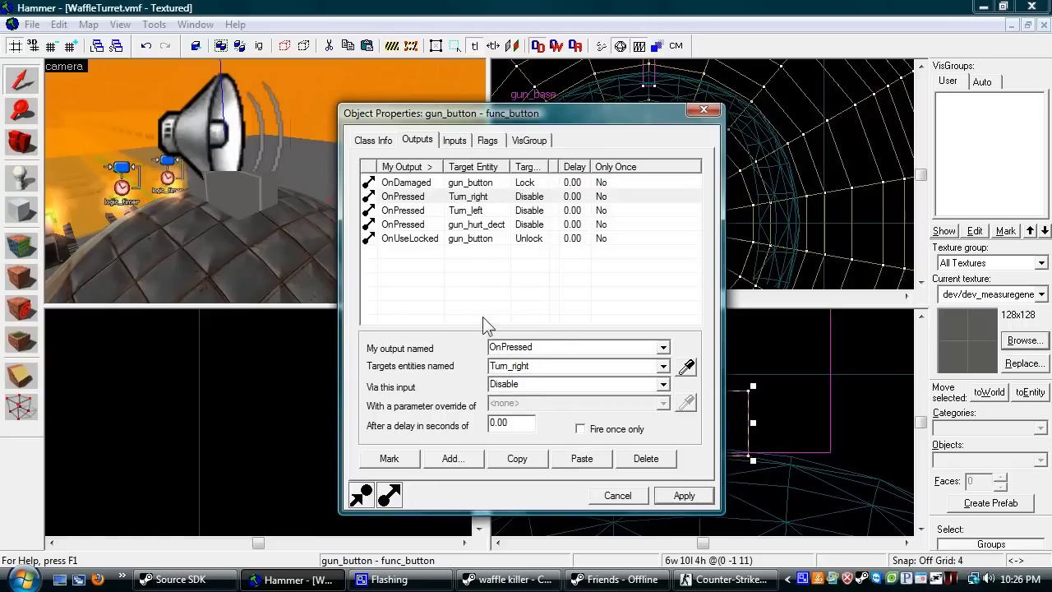
Duplicate the OnUseLocked output and make the copy send Enable to Turn_right
left_click(436, 239)
left_click(526, 458)
left_click(579, 461)
left_click(686, 367)
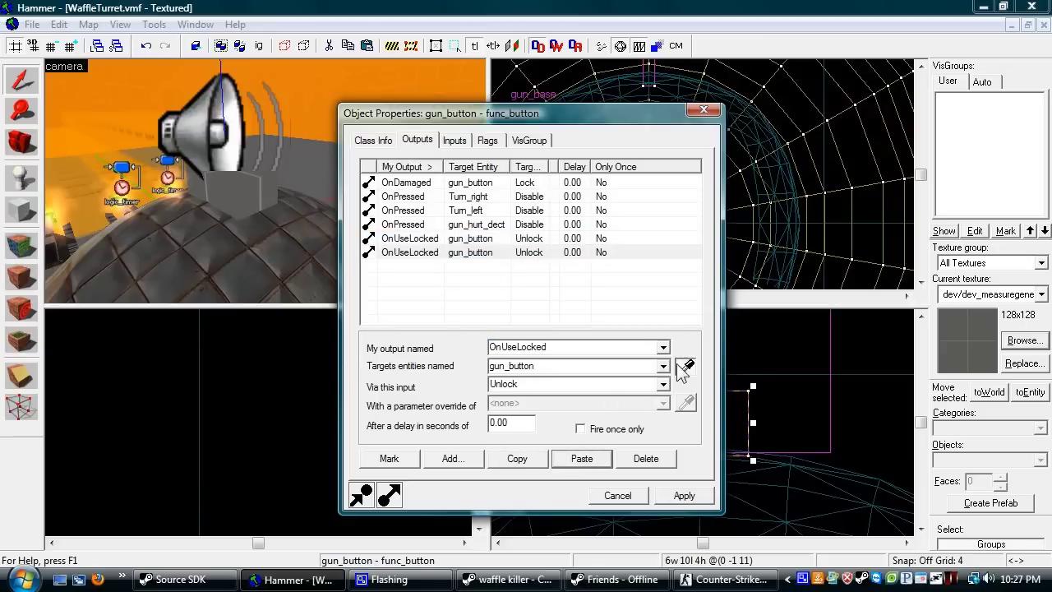
key("a")
left_click(213, 185)
double_click(523, 384)
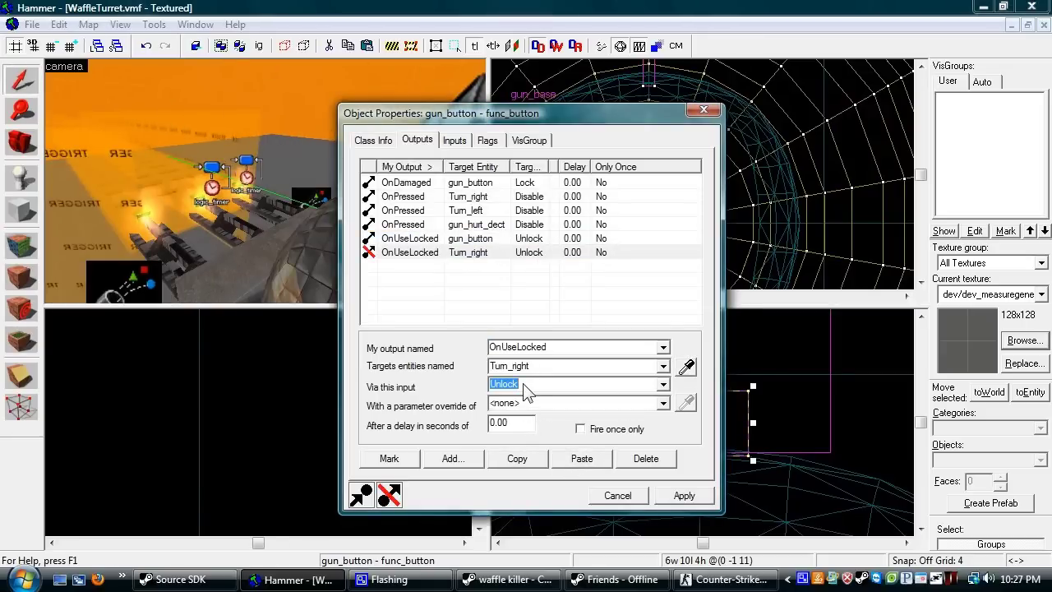
type("En")
Duplicate the OnUseLocked Enable output and retarget the copy to Turn_left
left_click(518, 459)
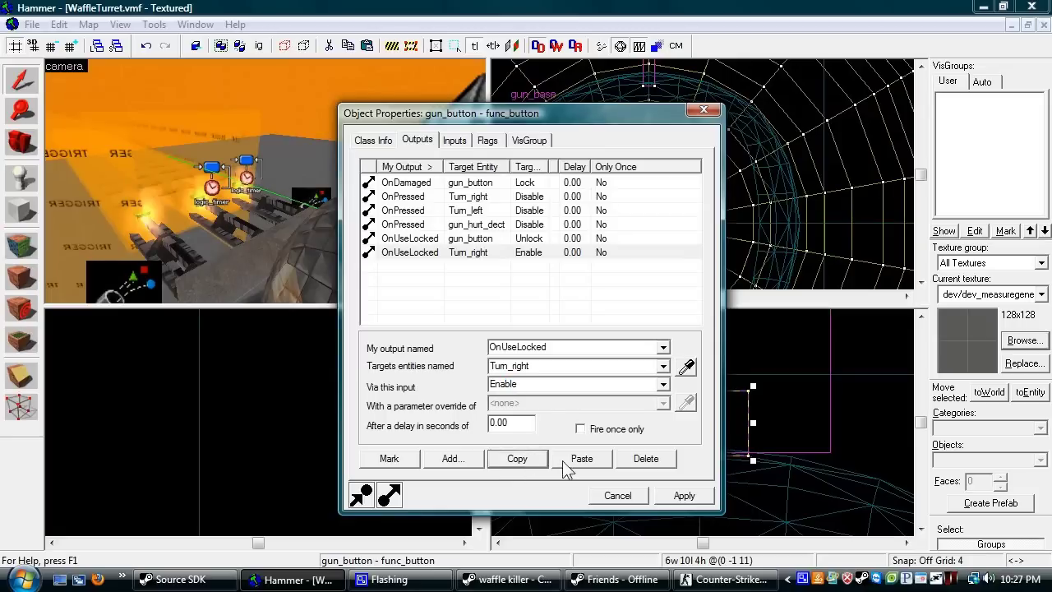
left_click(580, 459)
left_click(663, 366)
left_click(663, 367)
Add another OnUseLocked output that sends Enable to gun_hurt_dect, apply it and close the gun_button properties
left_click(523, 458)
left_click(572, 458)
left_click(686, 369)
left_click(234, 224)
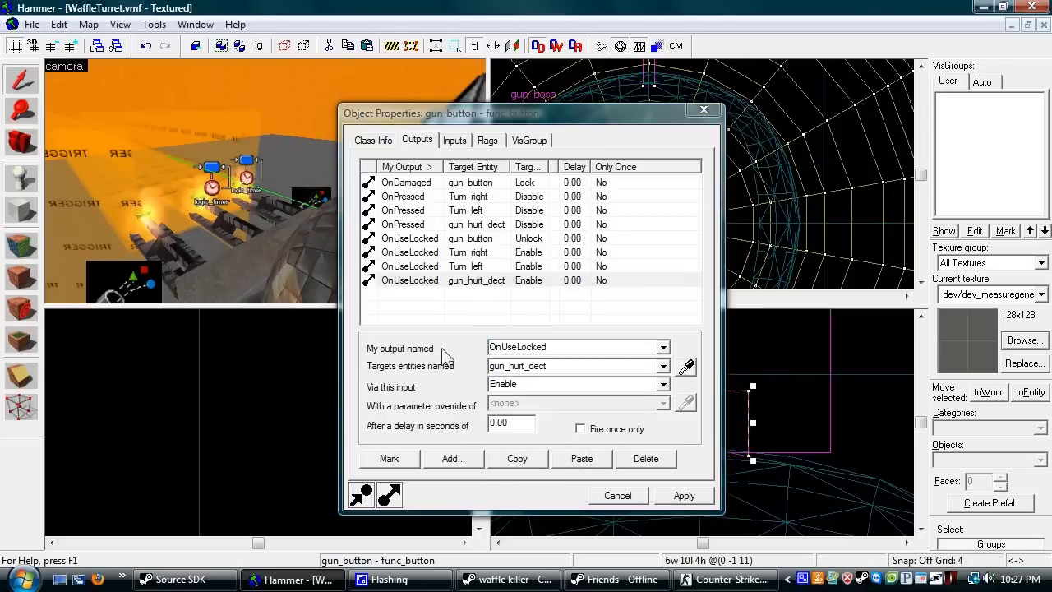
left_click(681, 496)
left_click(617, 496)
left_click(832, 394)
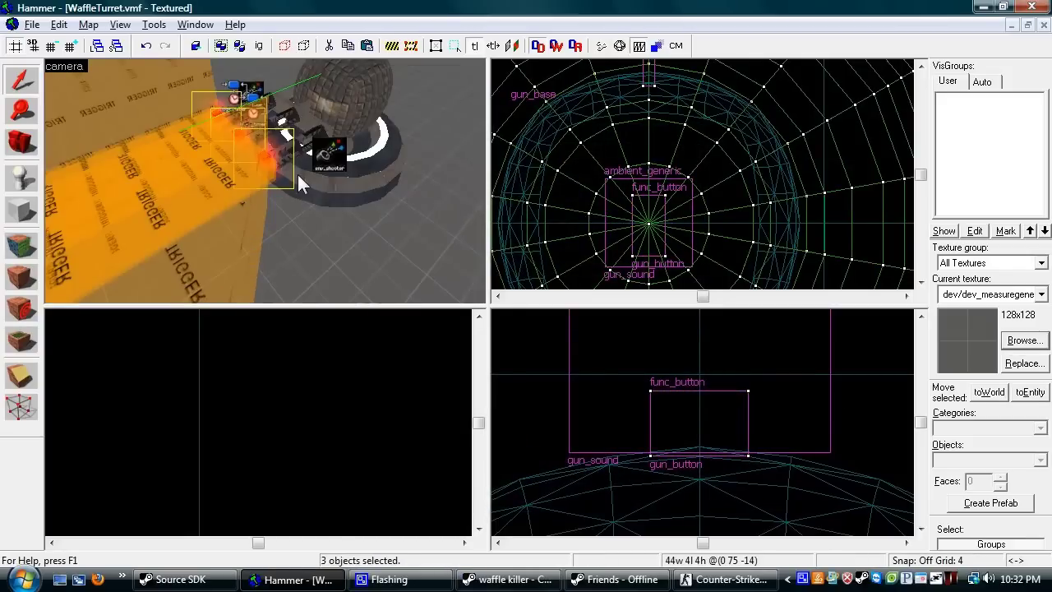
Set a 0.1-second delay on gun_button's three OnPressed outputs for Turn_right, Turn_left and gun_hurt_dect
key("z")
key("w")
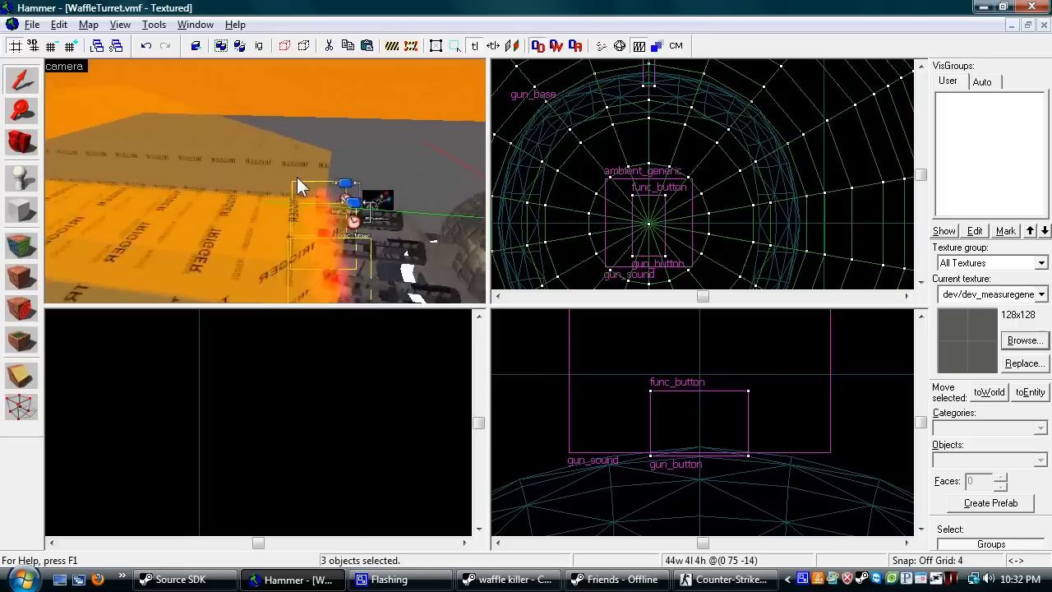
key("d")
key("z")
left_click(408, 247)
key("d")
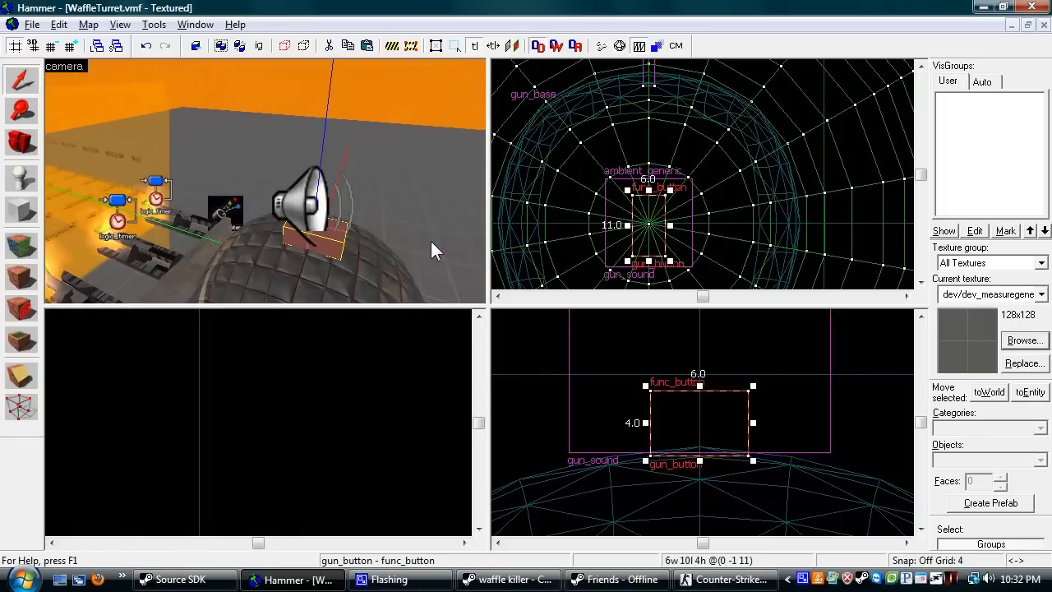
key("alt+Return")
left_click(417, 141)
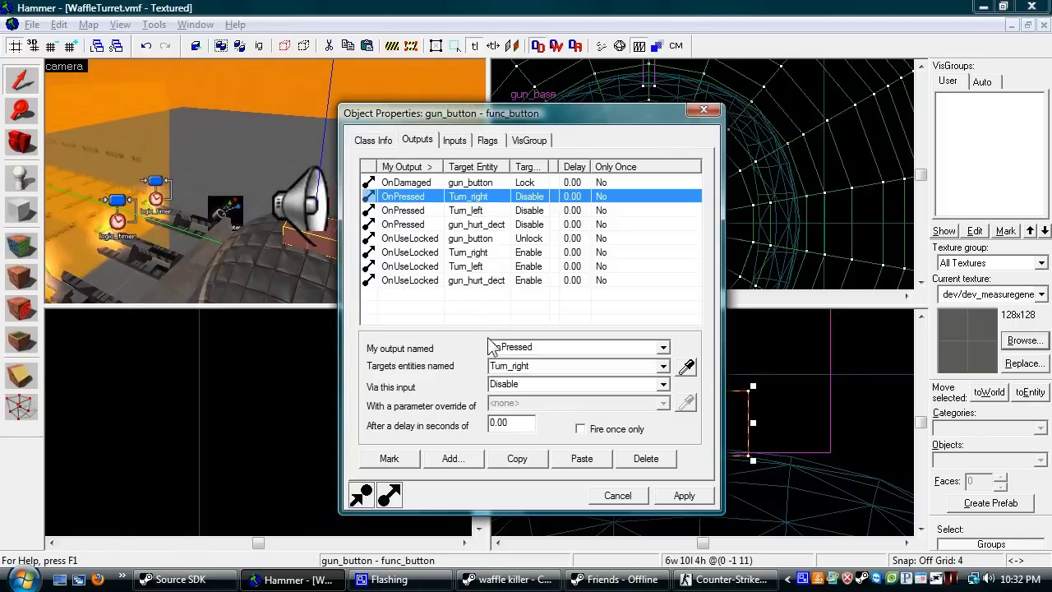
left_click(625, 222)
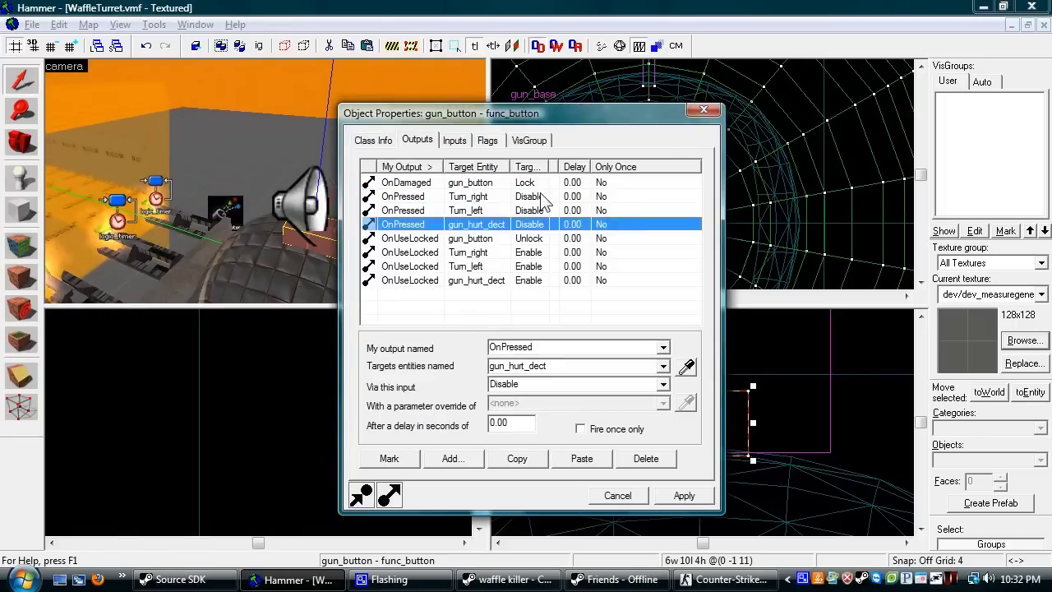
left_click(540, 199, "shift")
left_click_drag(522, 422, 466, 434)
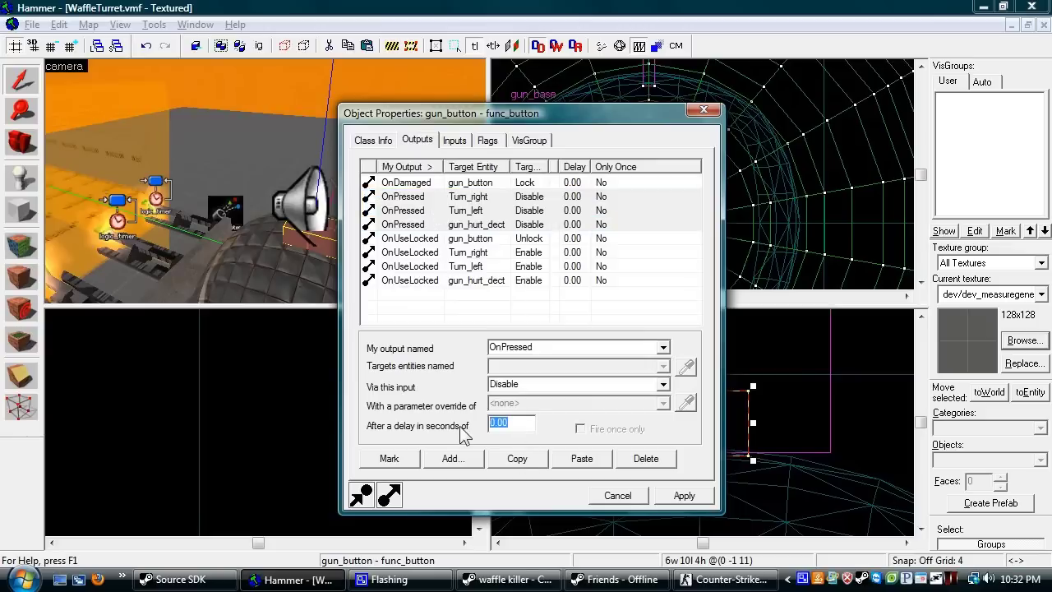
type(".1")
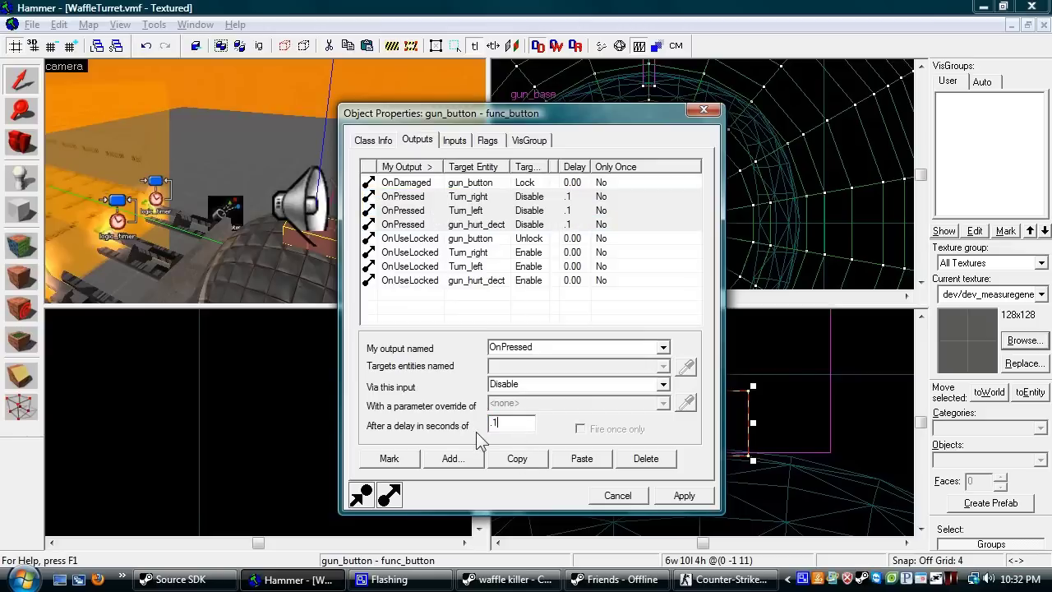
left_click(684, 494)
Add an OnPressed output to gun_button that sends Disable to gun_timer1
left_click(451, 459)
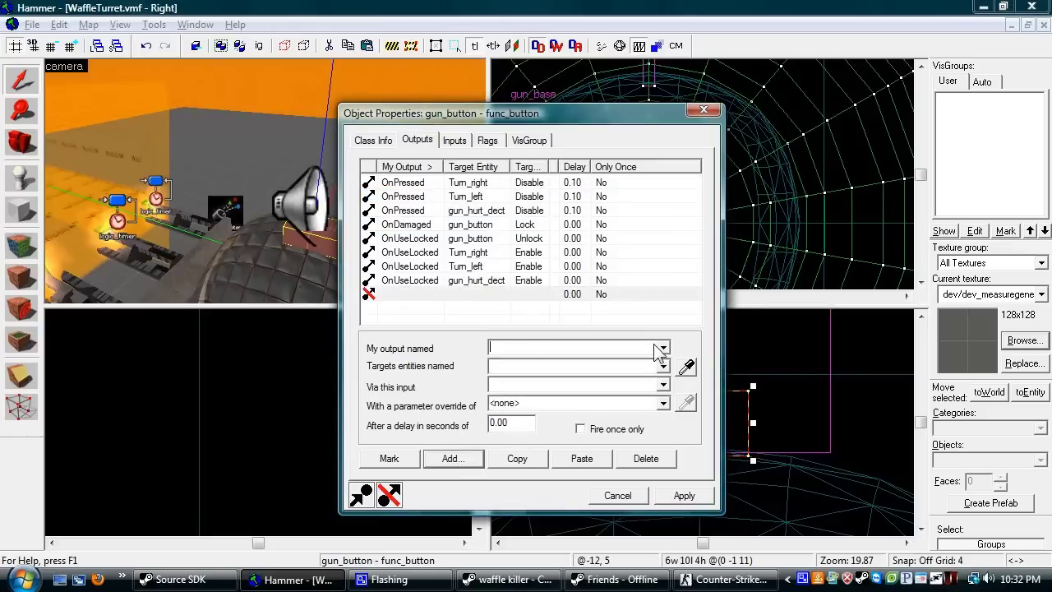
left_click(661, 346)
left_click(612, 400)
left_click(124, 210)
left_click(527, 384)
type("Disable")
Duplicate gun_button's OnPressed Disable output for gun_timer1 and set the two outputs' delays to 0.1 and 0.12 seconds
left_click(517, 459)
left_click(581, 458)
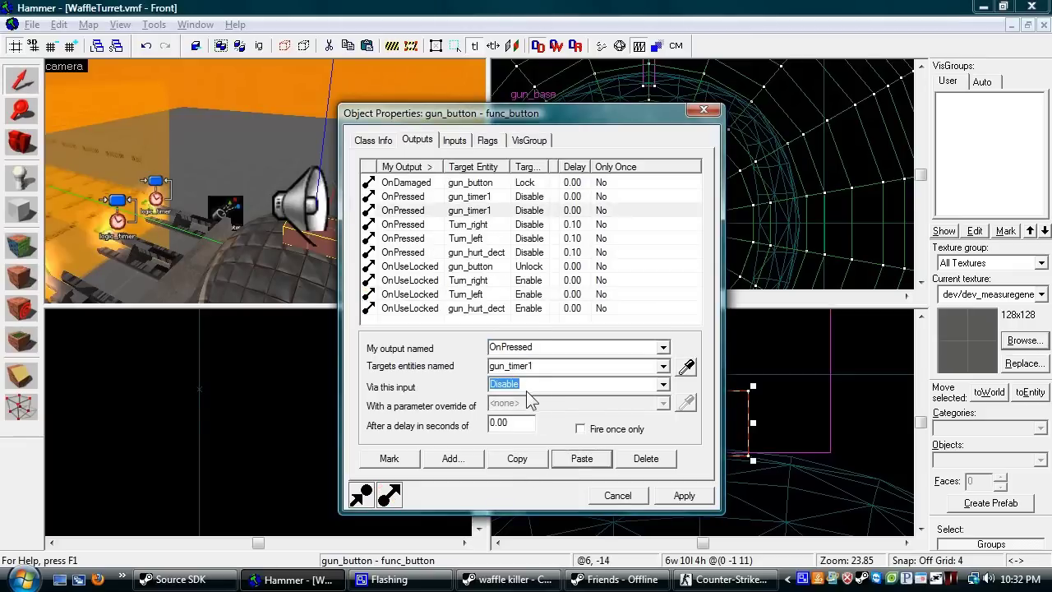
key("Tab")
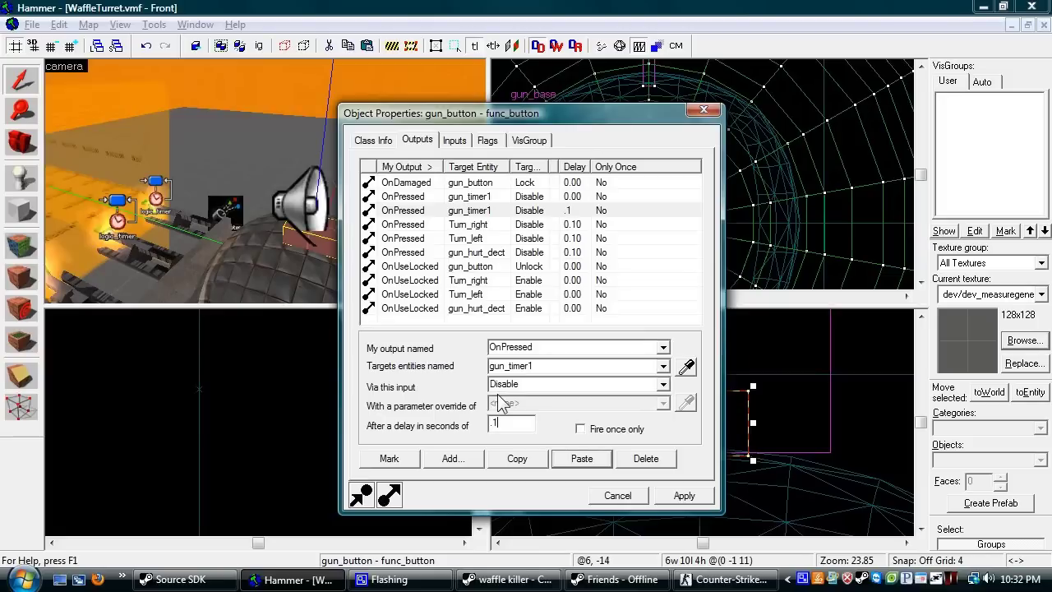
left_click(499, 201)
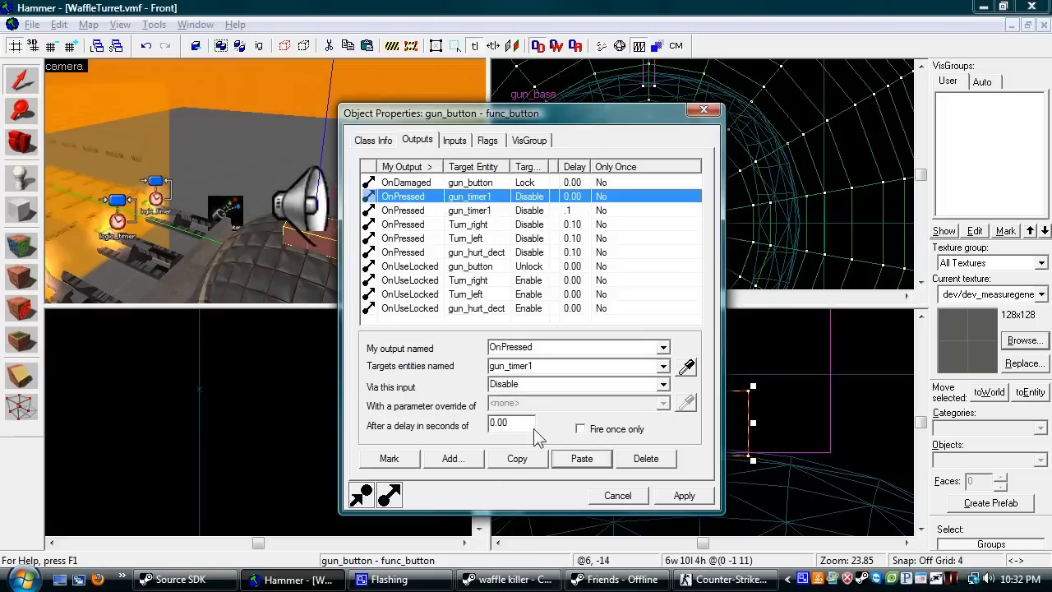
left_click_drag(524, 425, 458, 435)
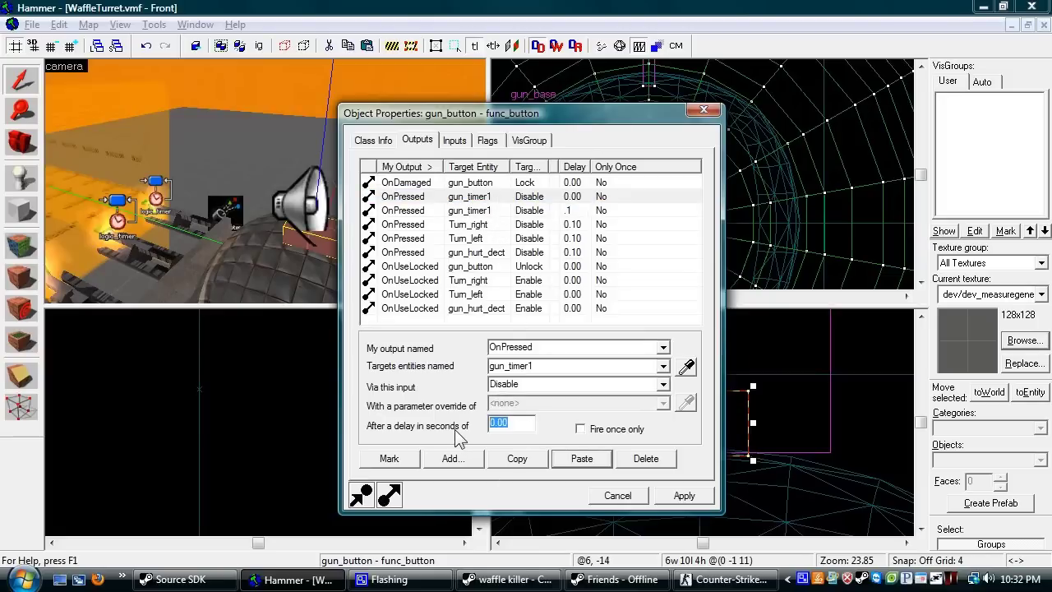
Paste another copy, change it to OnUseLocked sending Enable to gun_timer1 with delay 0, and apply and close gun_button's properties
left_click(519, 460)
left_click(580, 460)
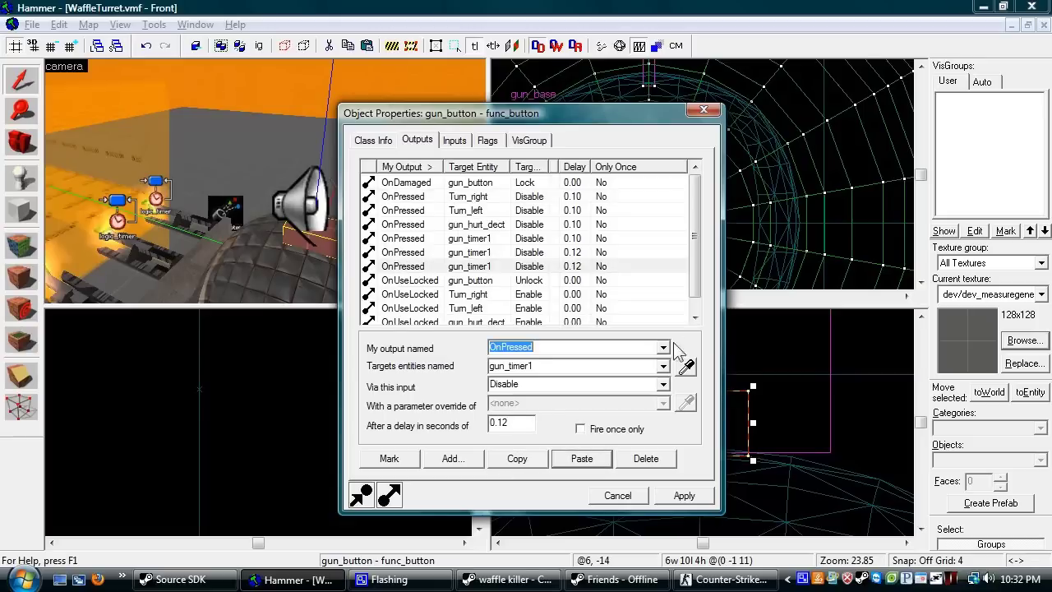
left_click(592, 347)
left_click(587, 403)
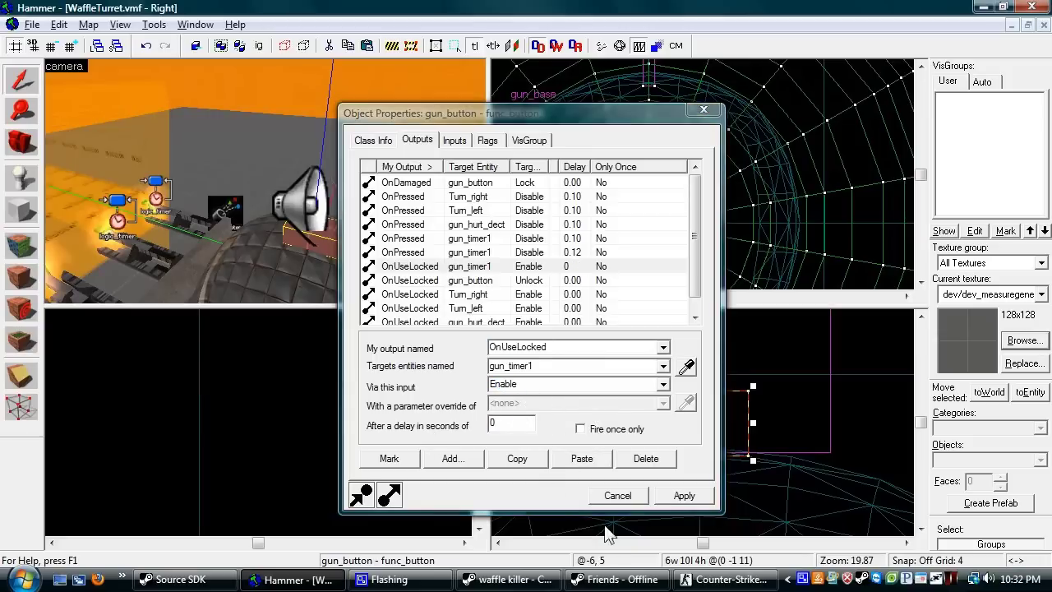
left_click(680, 497)
left_click(617, 500)
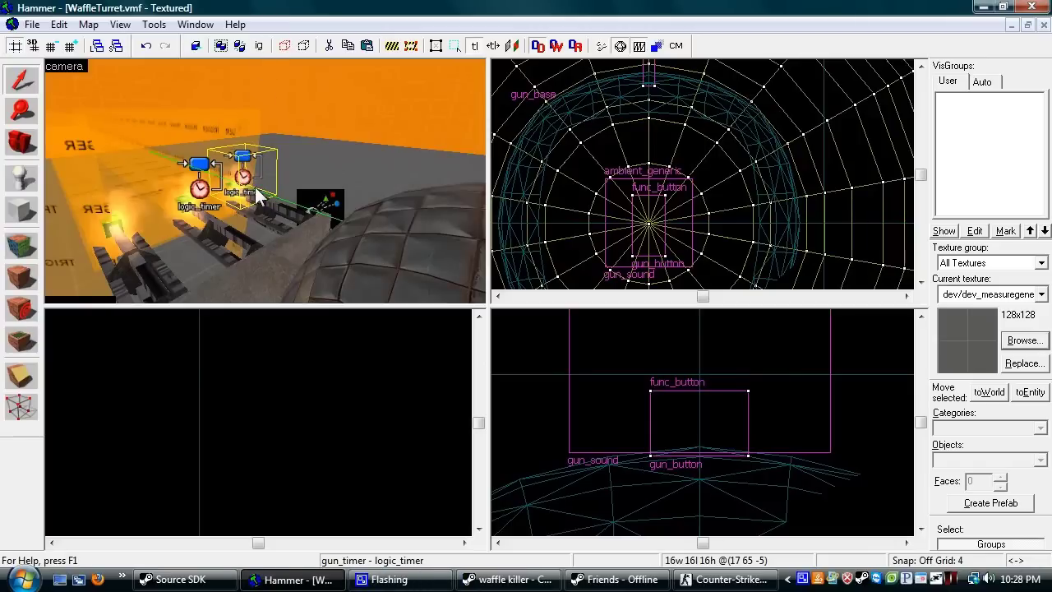
Select the gun_hurt_dect trigger in front of the guns in the 3D view and open its outputs
key("z")
key("s")
key("z")
left_click(213, 198)
key("w")
key("a")
left_click(188, 108)
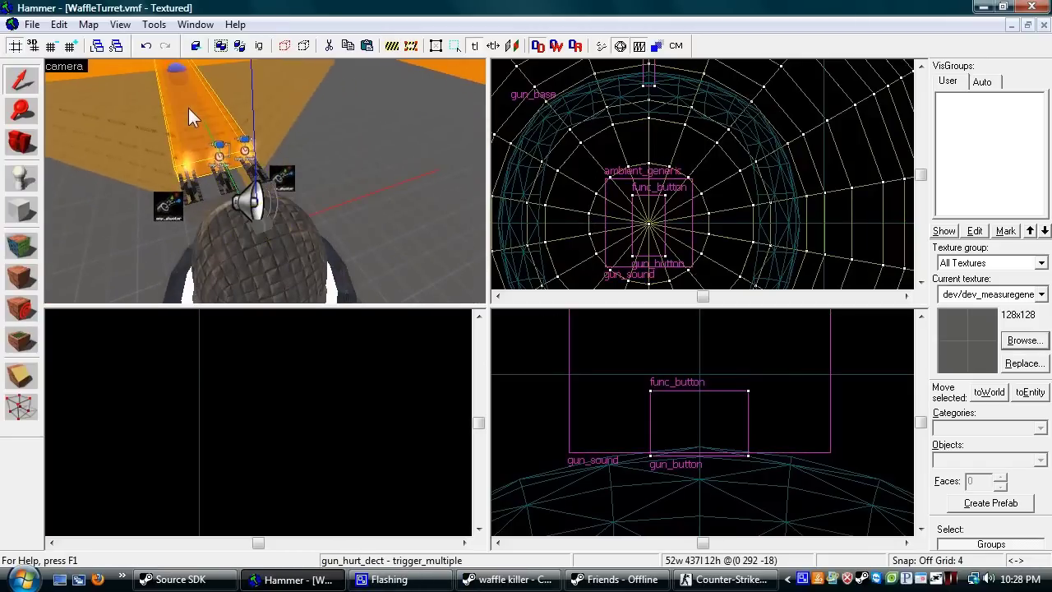
key("alt+Return")
left_click(417, 141)
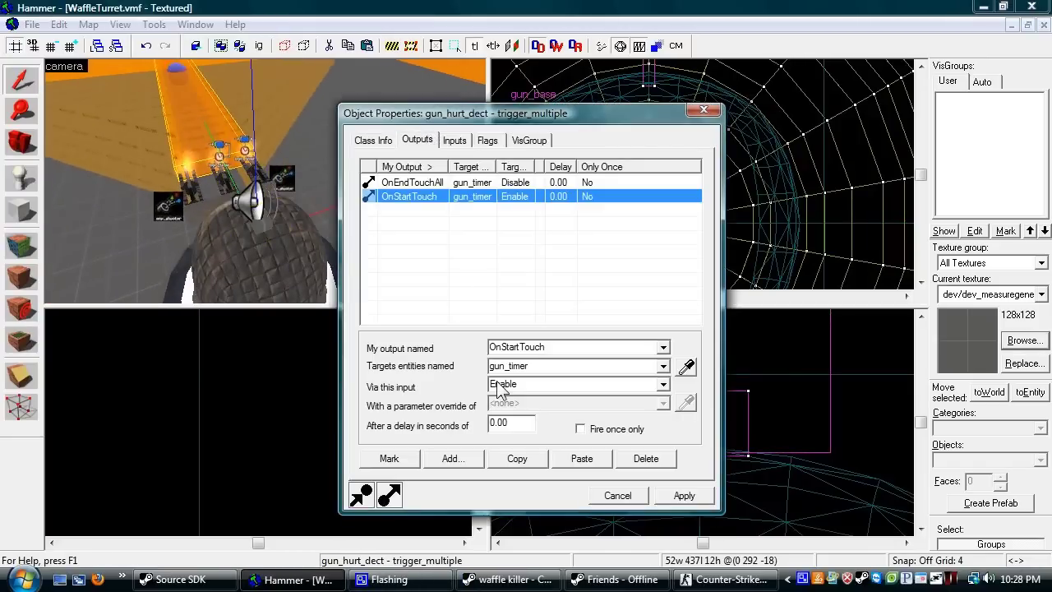
Add an OnStartTouch output to gun_hurt_dect that sends Volume to gun_sound with a parameter override of 10
left_click(473, 461)
left_click(662, 347)
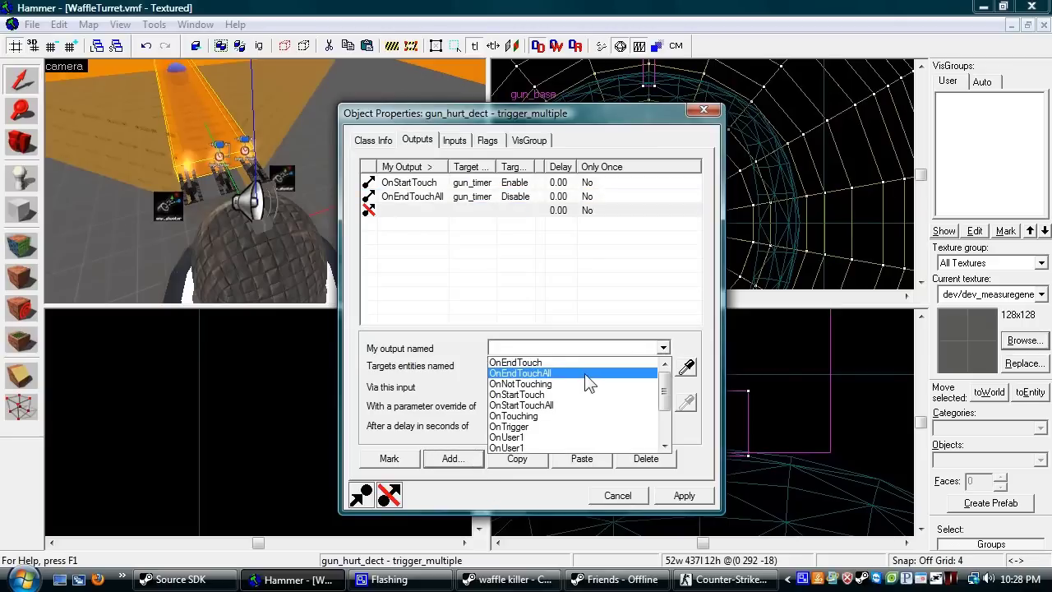
left_click(579, 384)
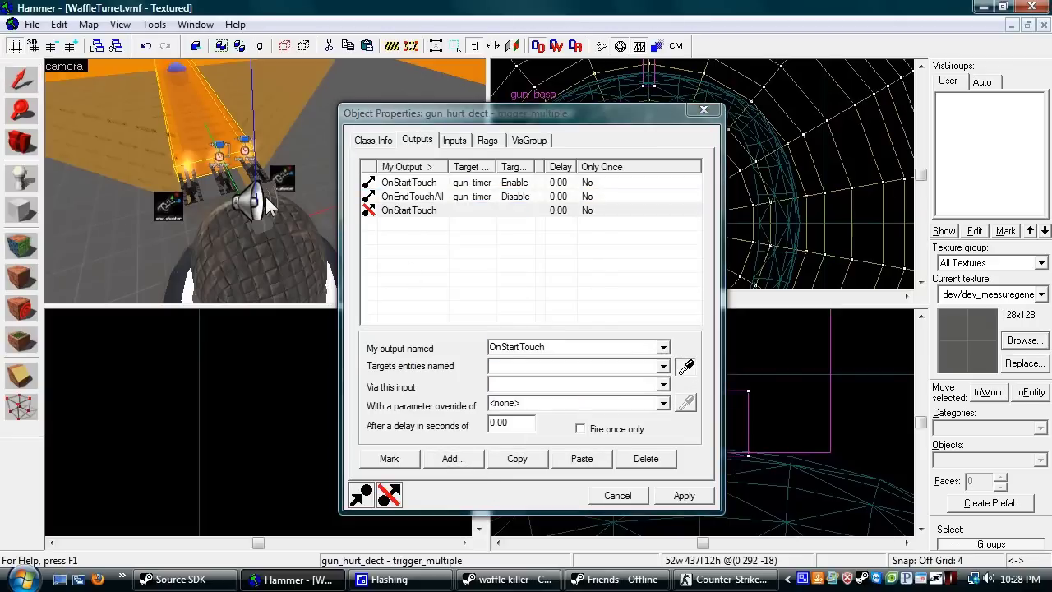
left_click(263, 197)
left_click(518, 388)
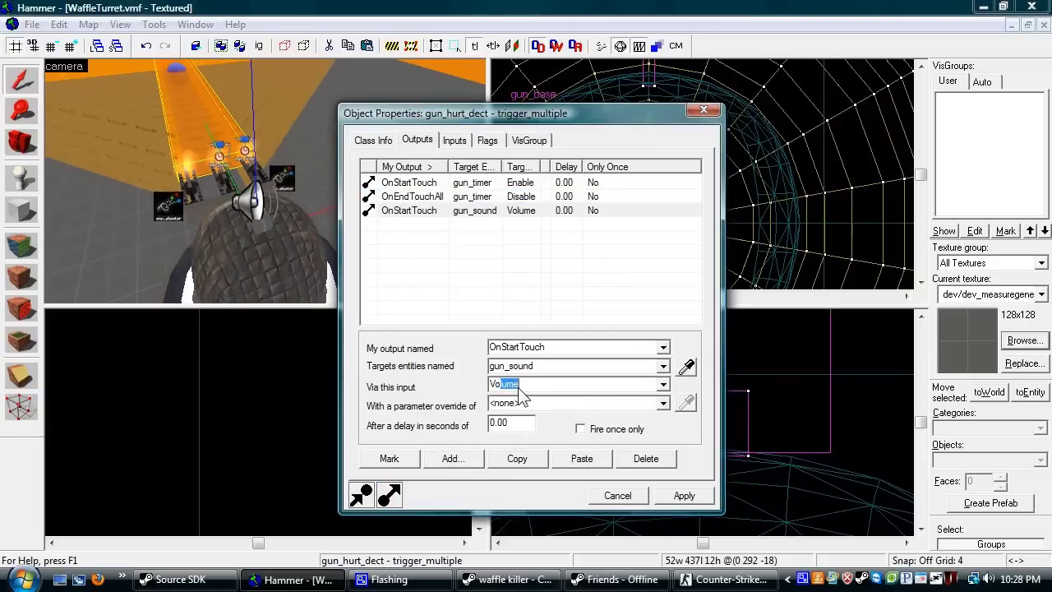
type("10")
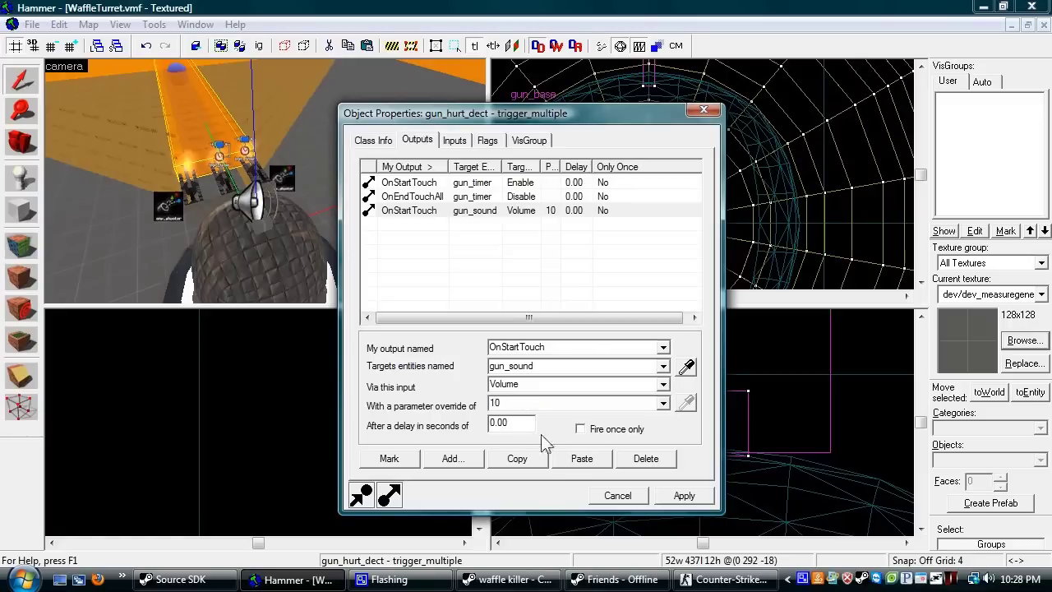
Duplicate the gun_sound Volume output, change the copy to OnEndTouchAll, adjust its parameter override and apply the changes
left_click(562, 462)
left_click(655, 348)
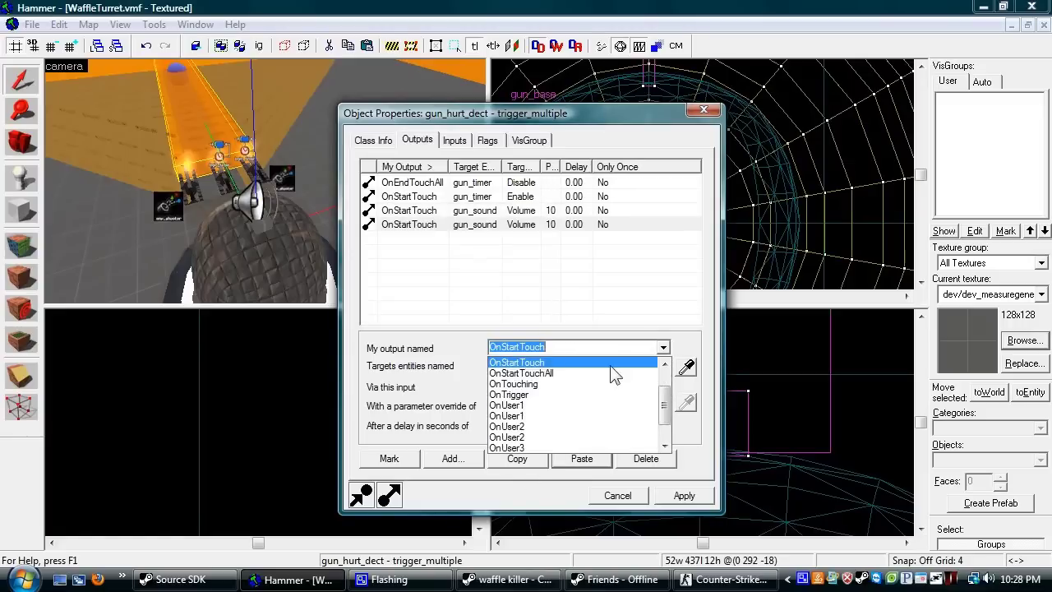
left_click(567, 374)
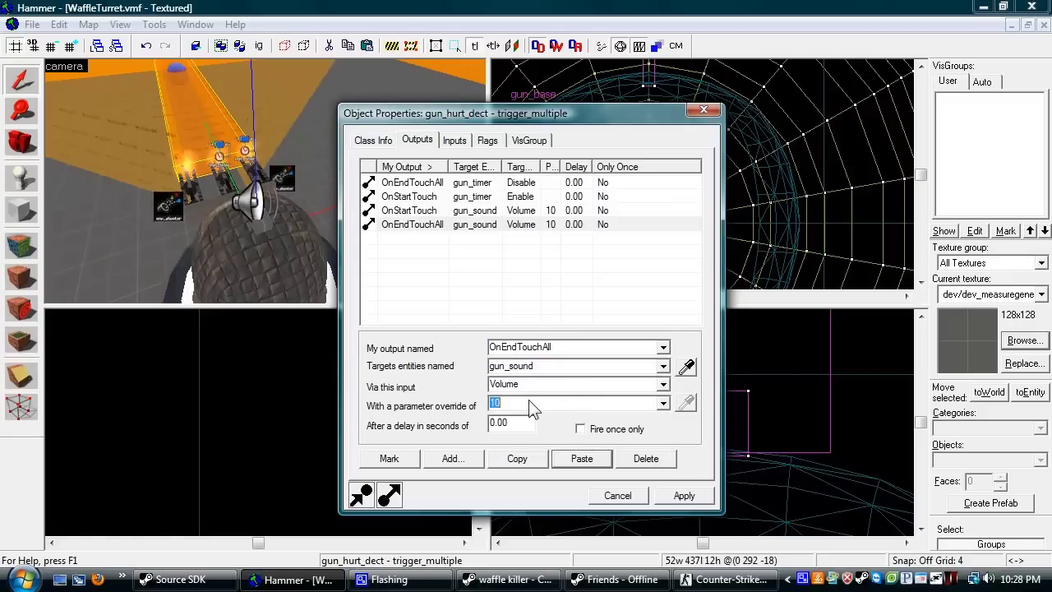
left_click(685, 496)
left_click(786, 453)
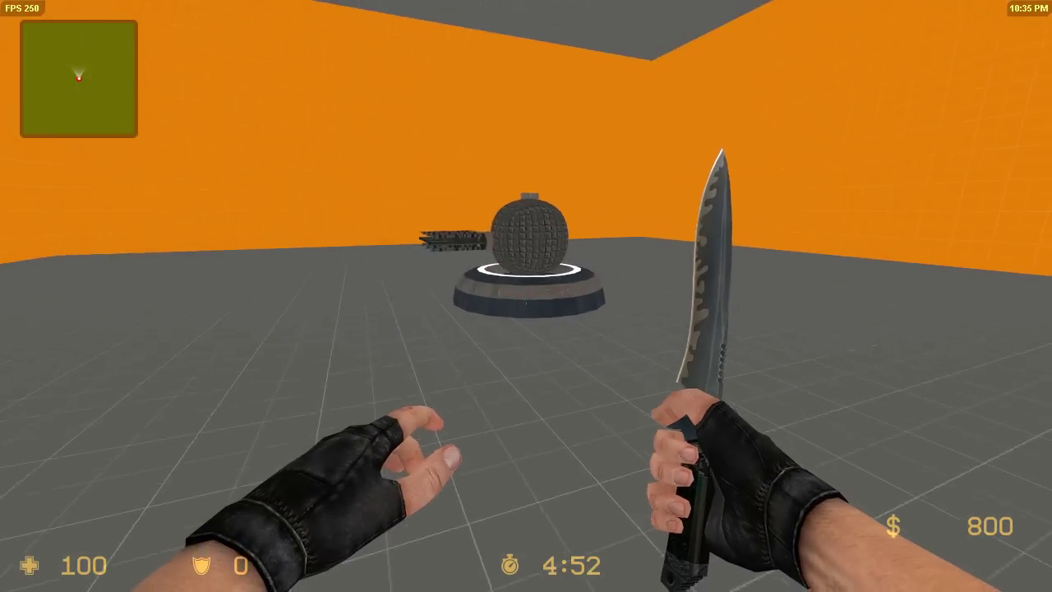
Test the map in Counter-Strike: Source by approaching the turret to check its tracking, firing, shell ejection and damage
key("w")
left_click(526, 296)
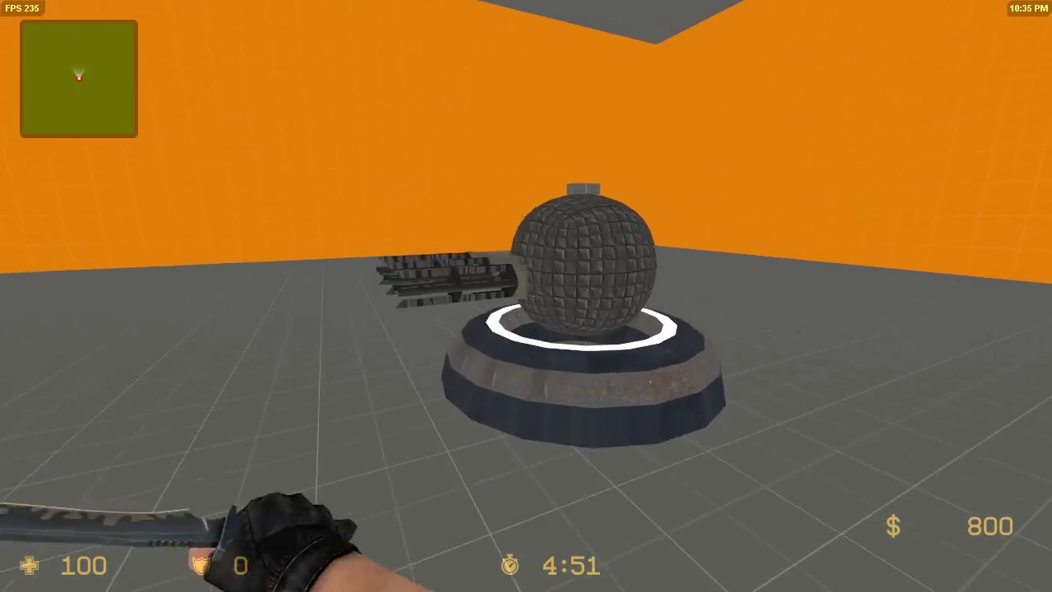
key("w")
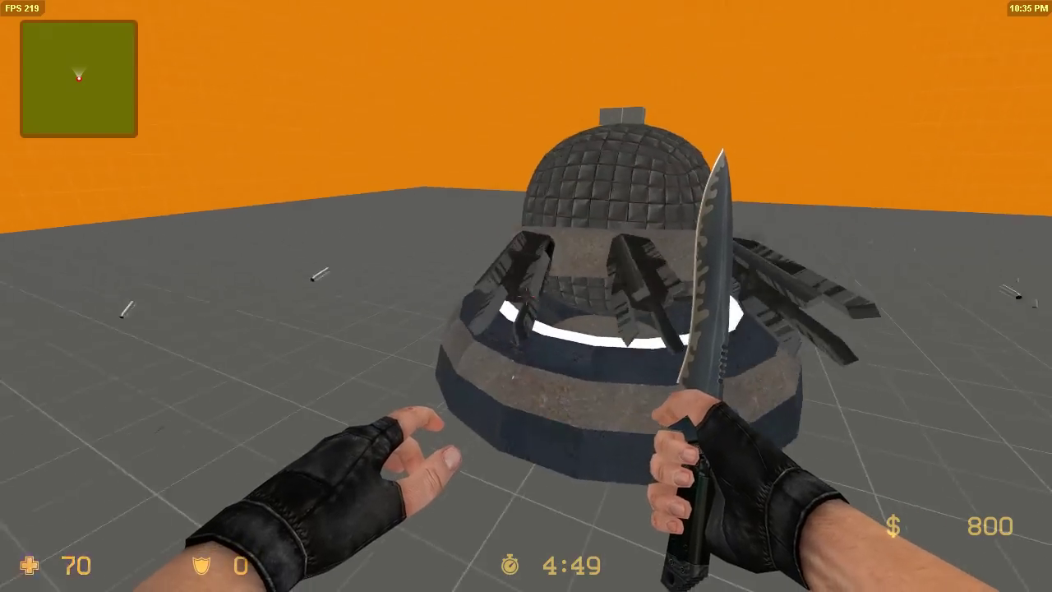
key("w")
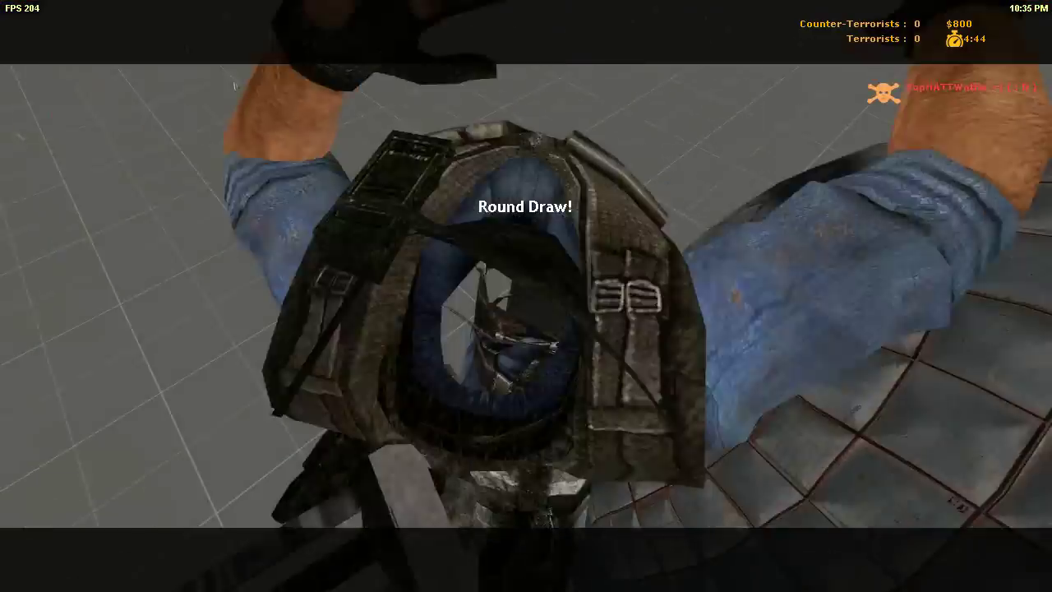
key("Tab")
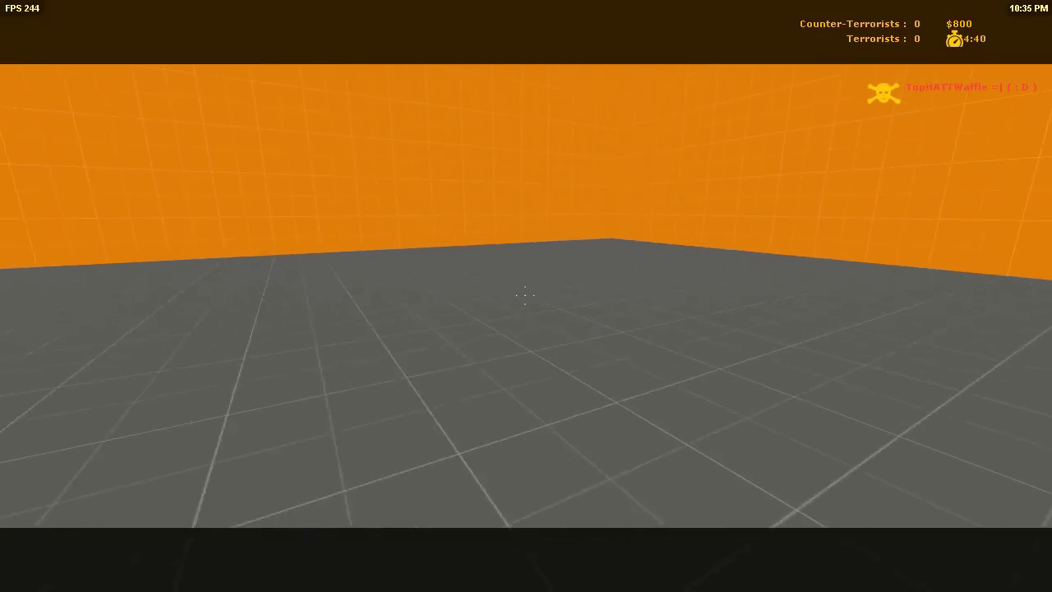
Circle the turret in game and pass in front of its guns to check how it behaves with the dome button's control
key("w")
key("space")
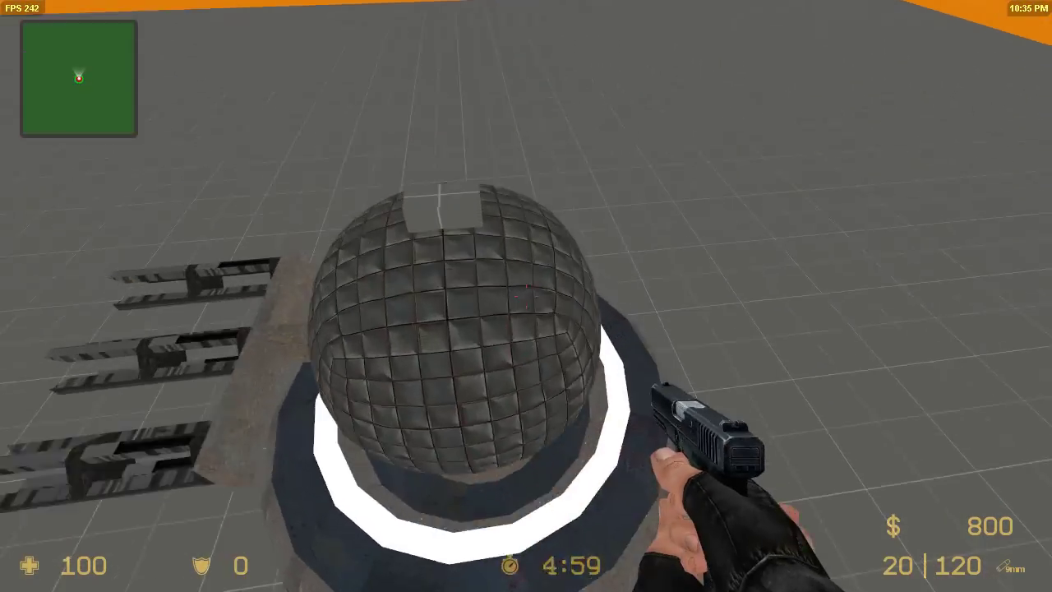
key("3")
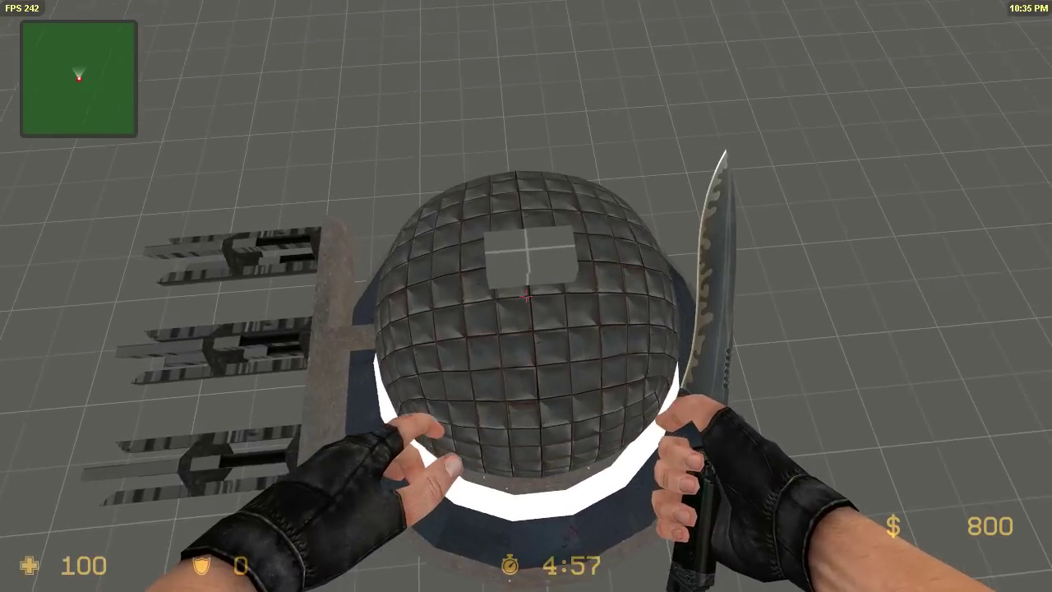
key("s")
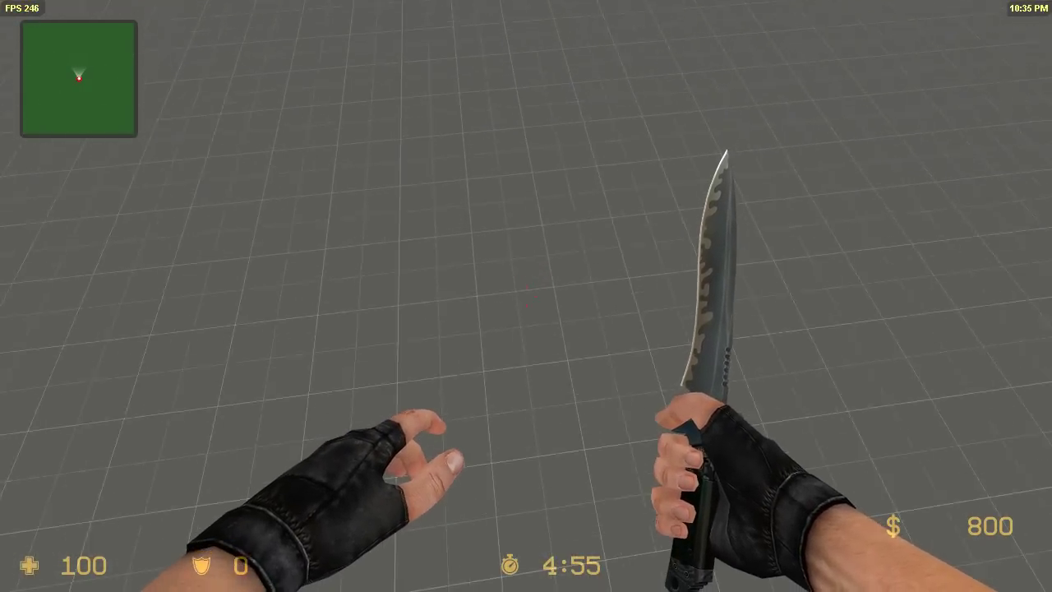
key("w")
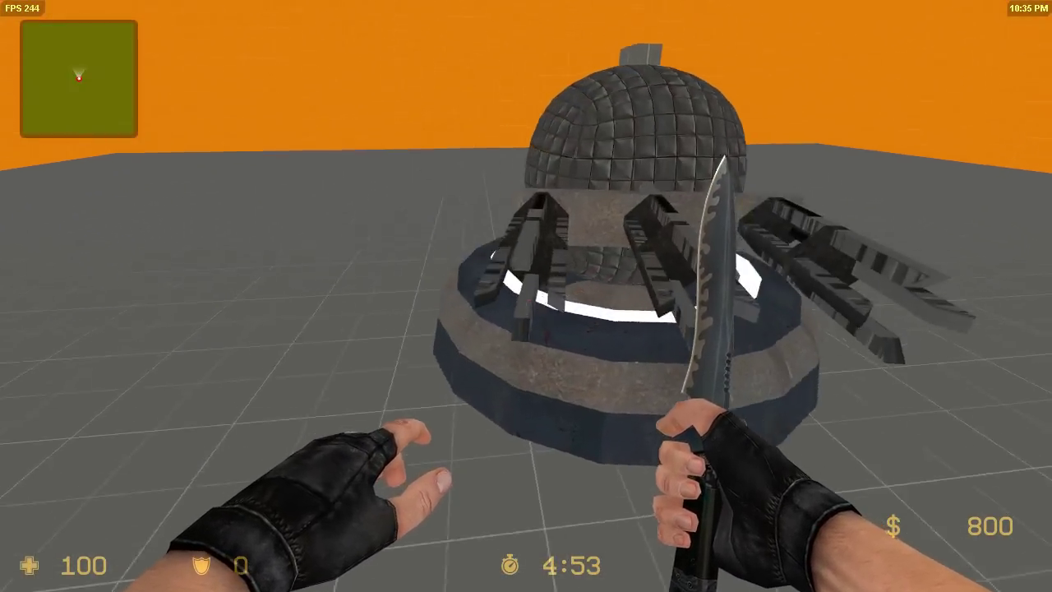
key("w")
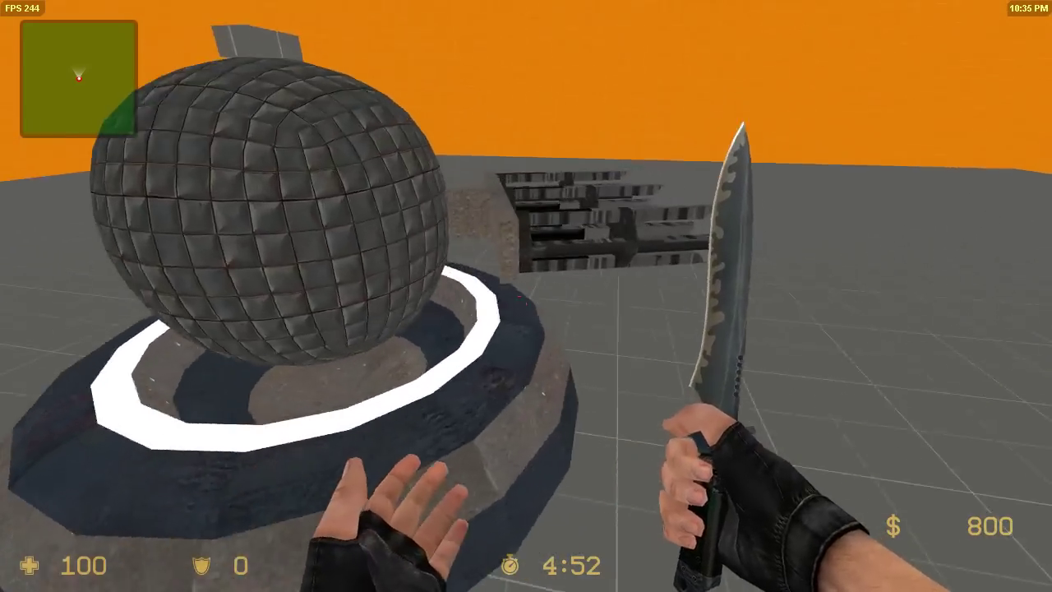
left_click(526, 296)
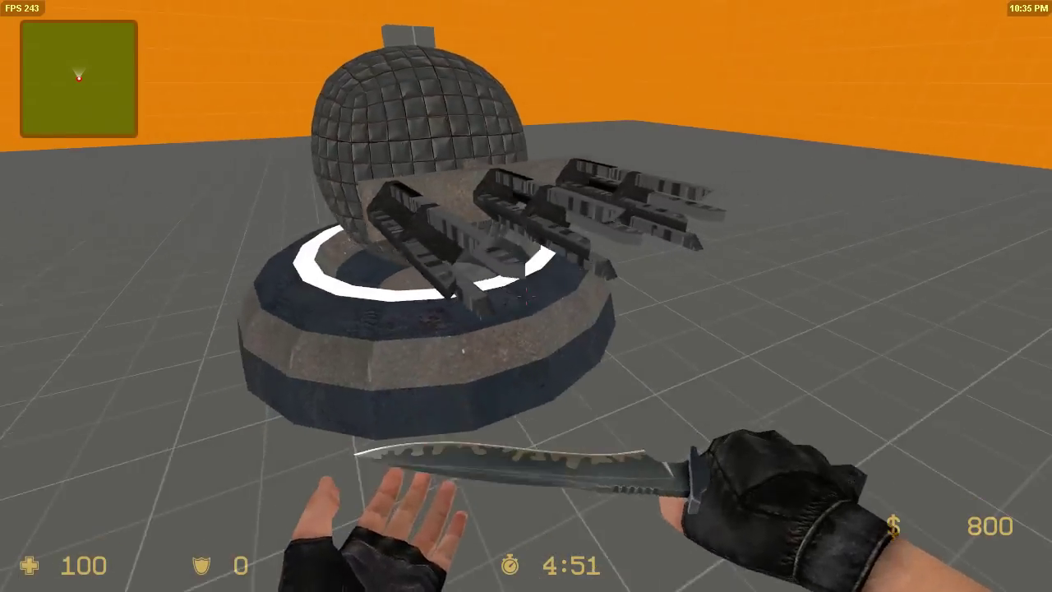
key("s")
key("d")
key("w")
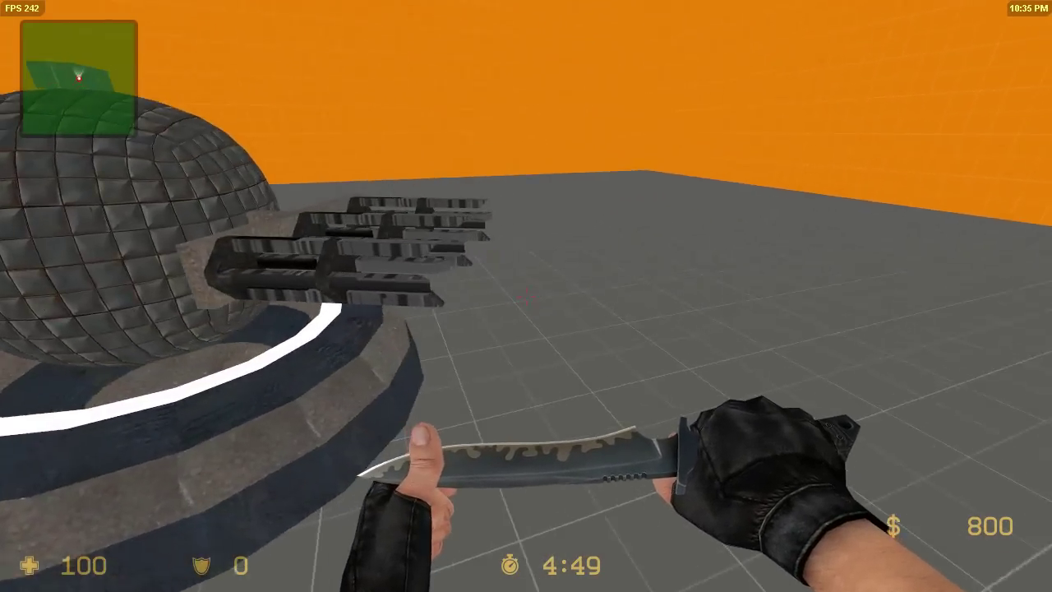
key("s")
key("a")
key("a")
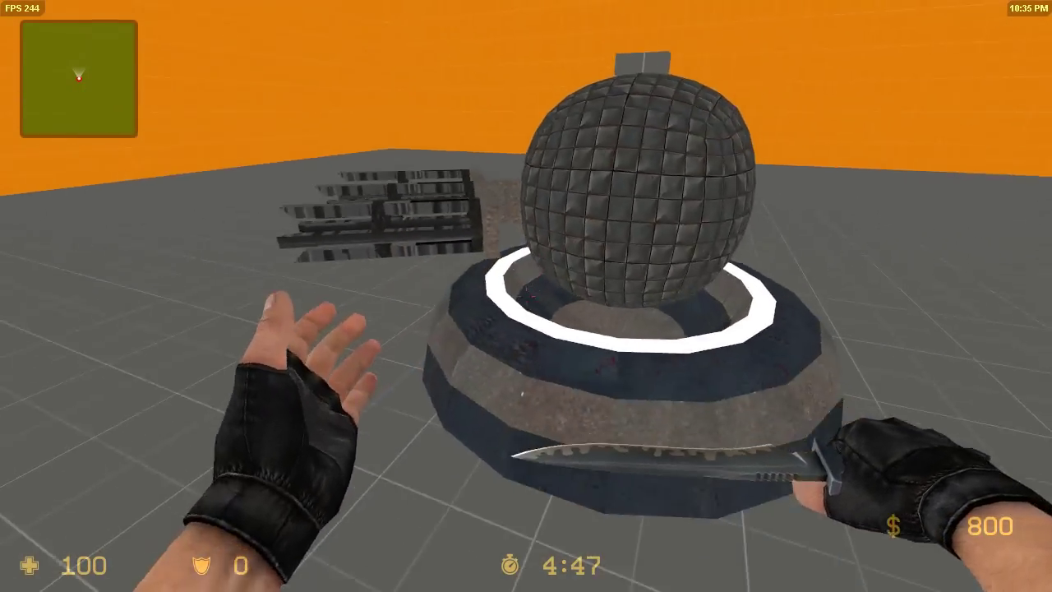
key("s")
key("w")
key("a")
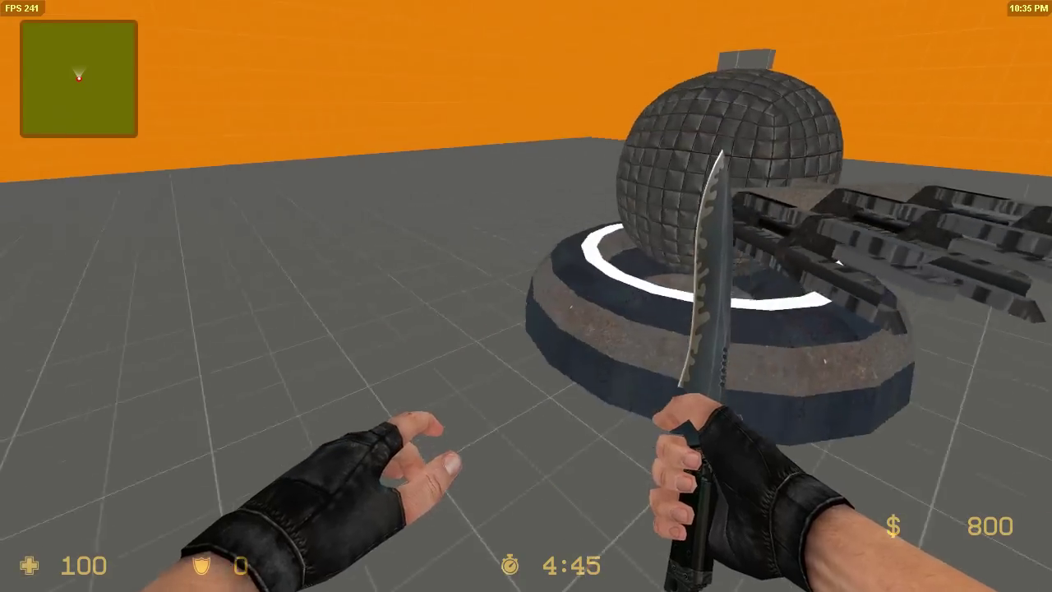
key("s")
key("w")
key("space")
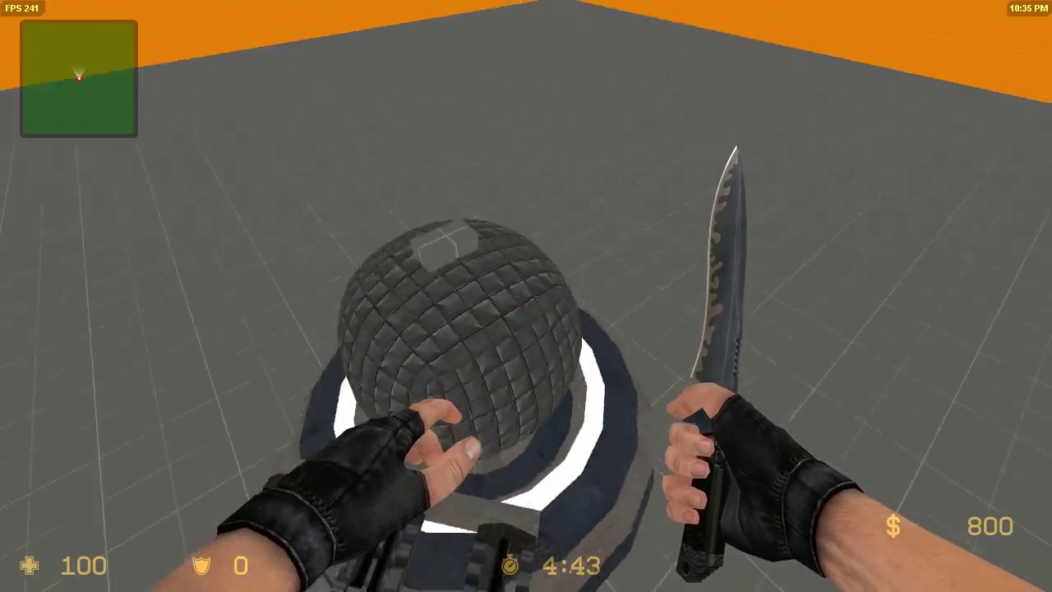
key("d")
key("a")
key("w")
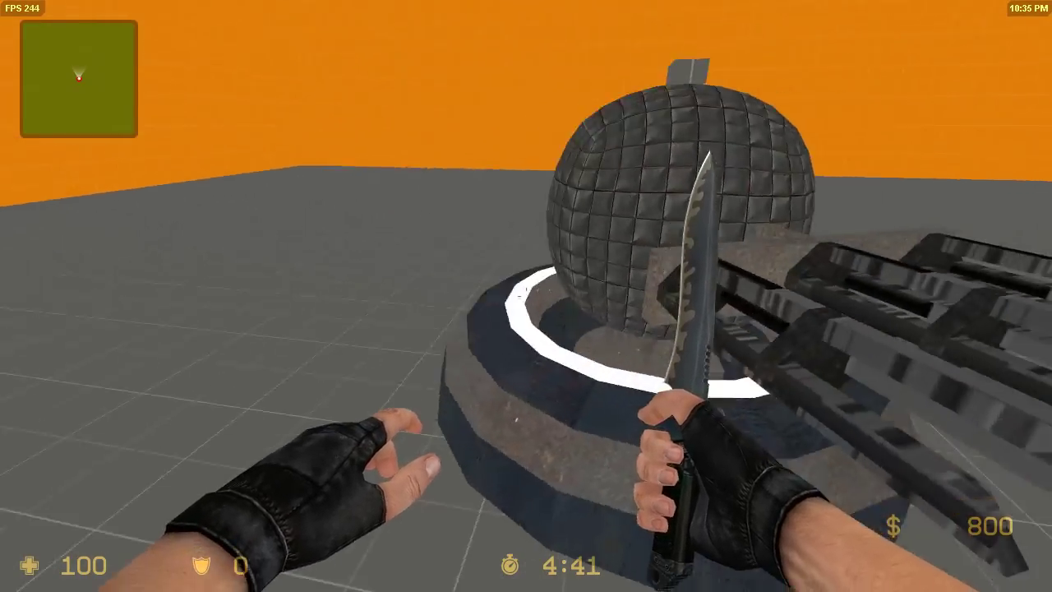
key("s")
key("w")
key("space")
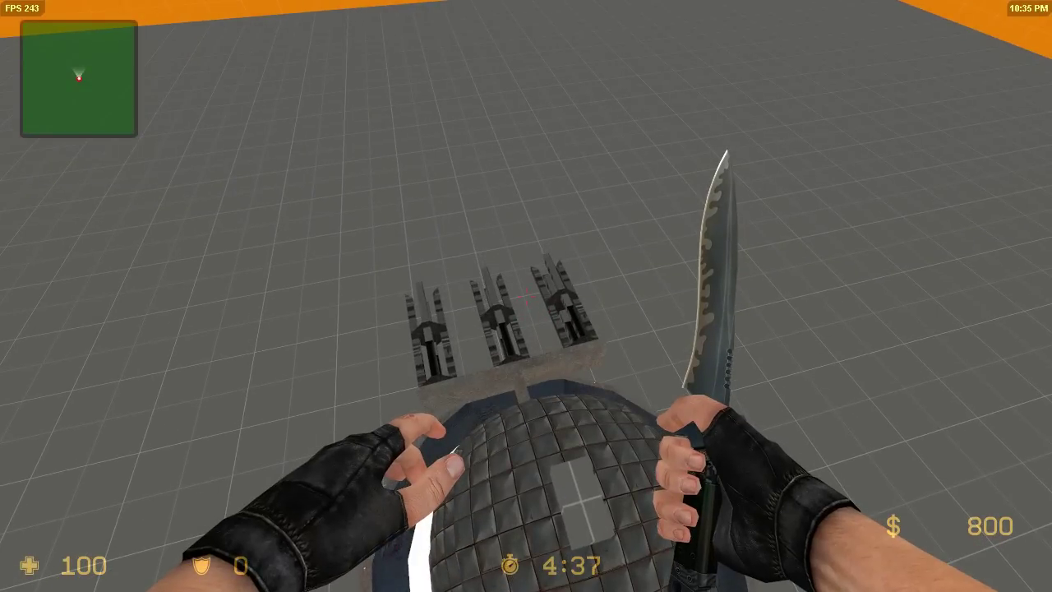
key("w")
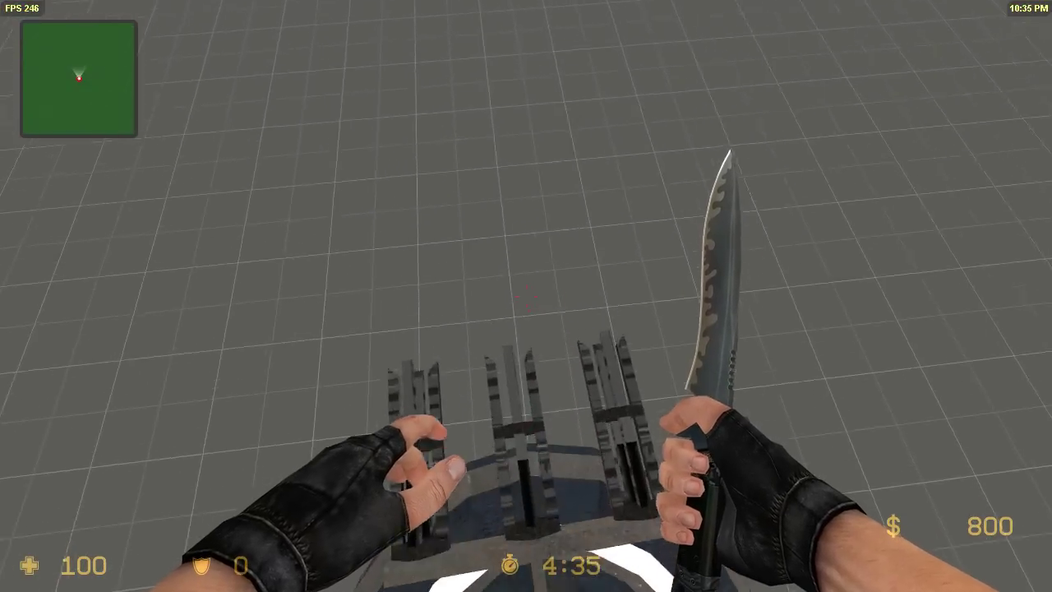